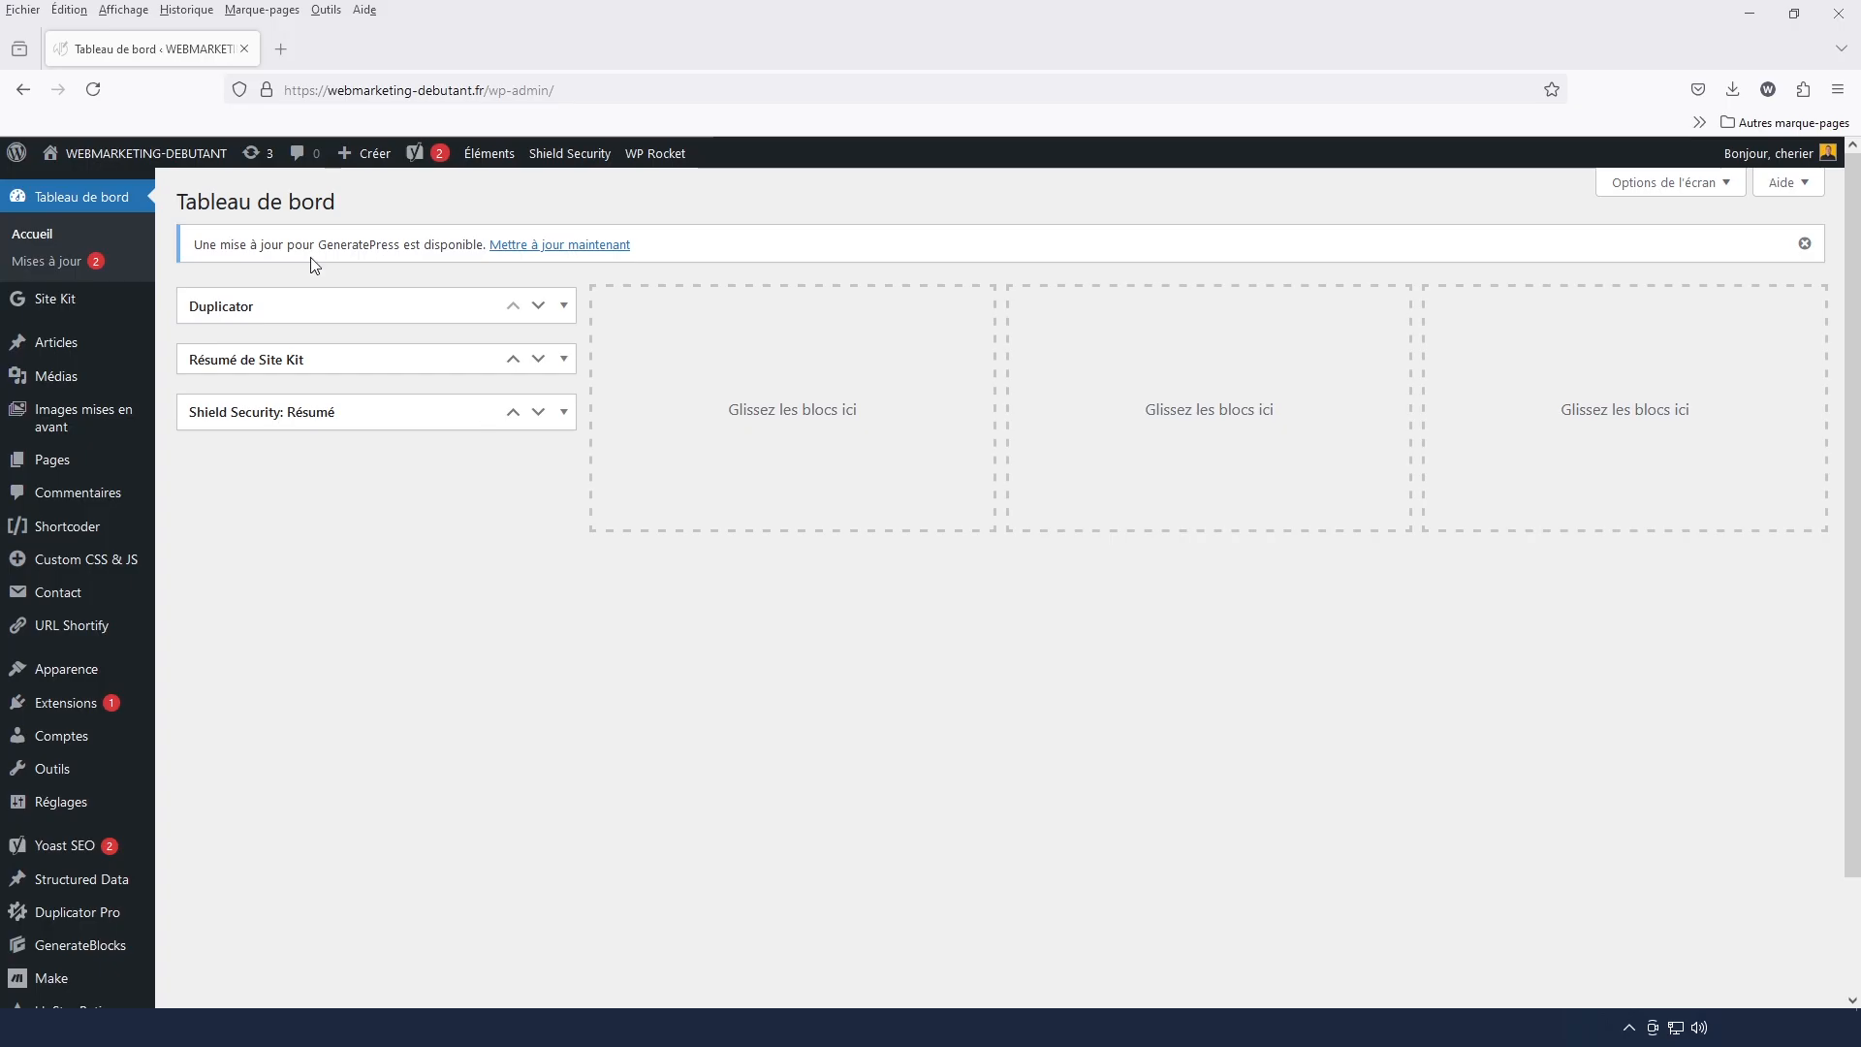
Search the WordPress extension catalogue for "duplicator" after viewing the public home page
click(193, 159)
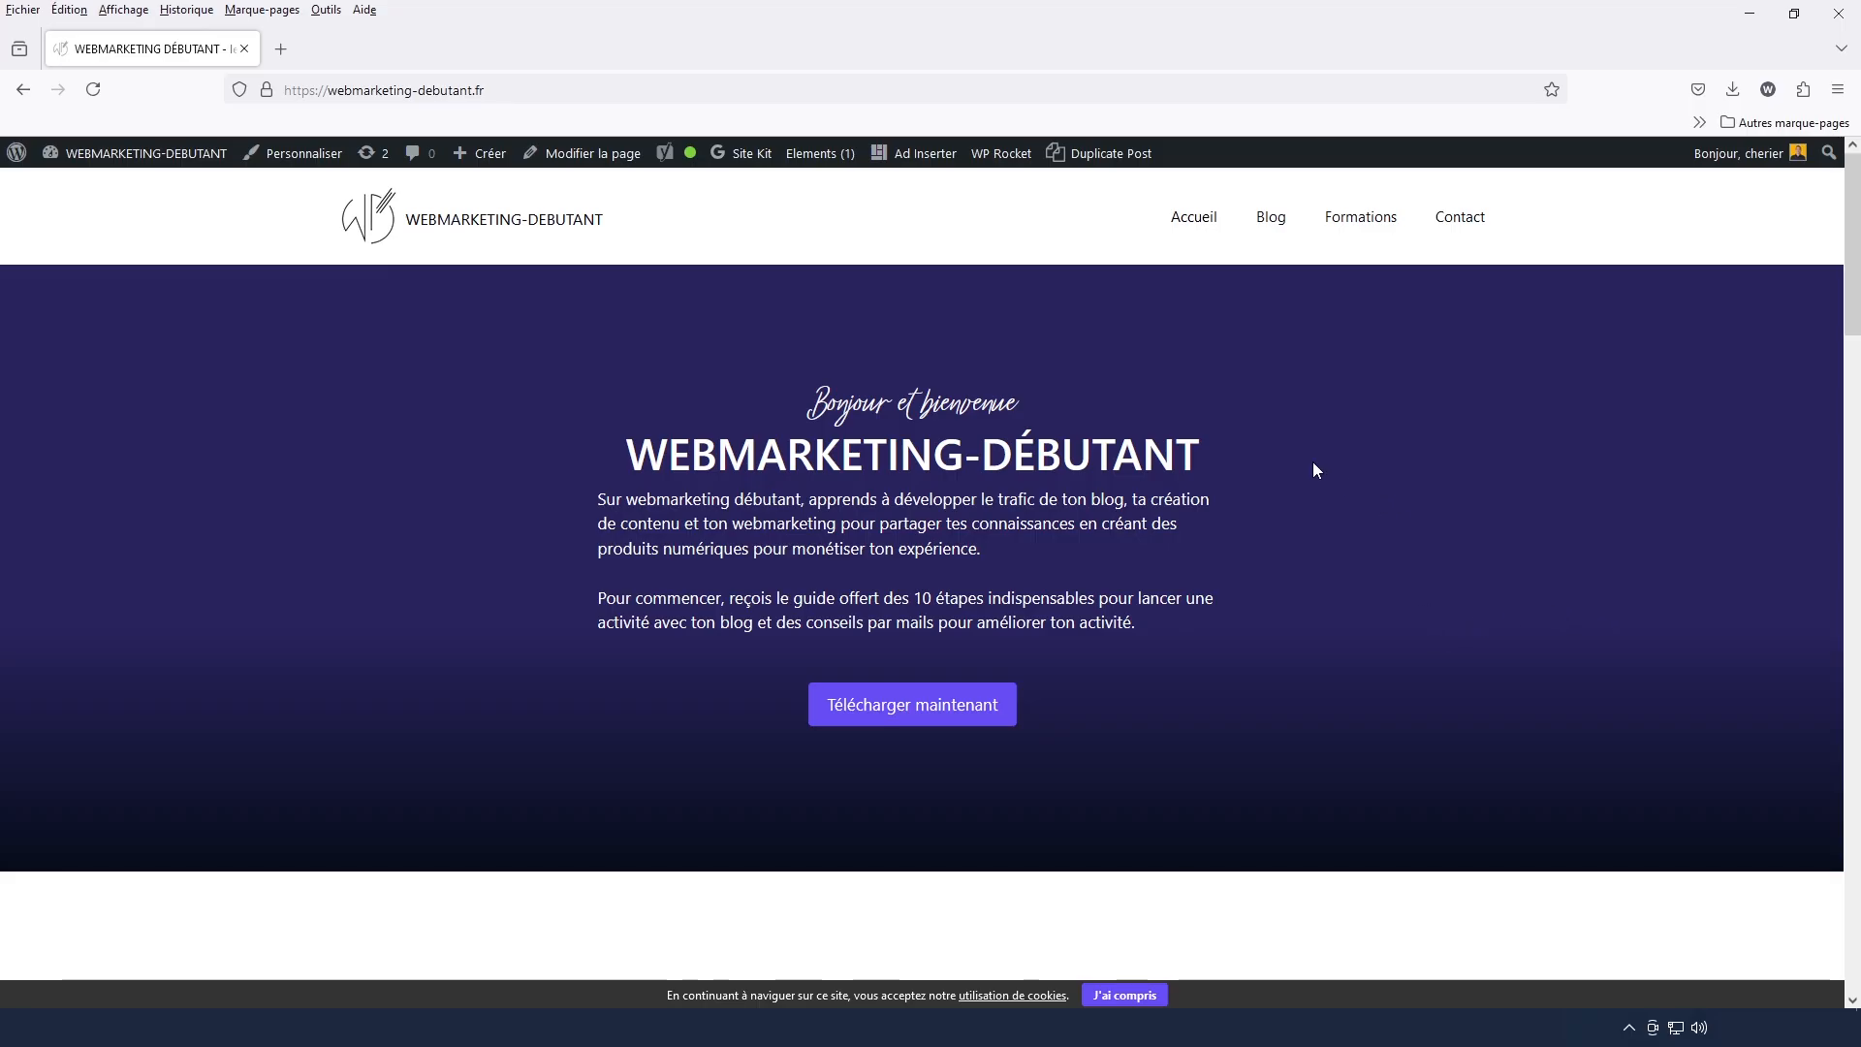
mouse_move(123, 157)
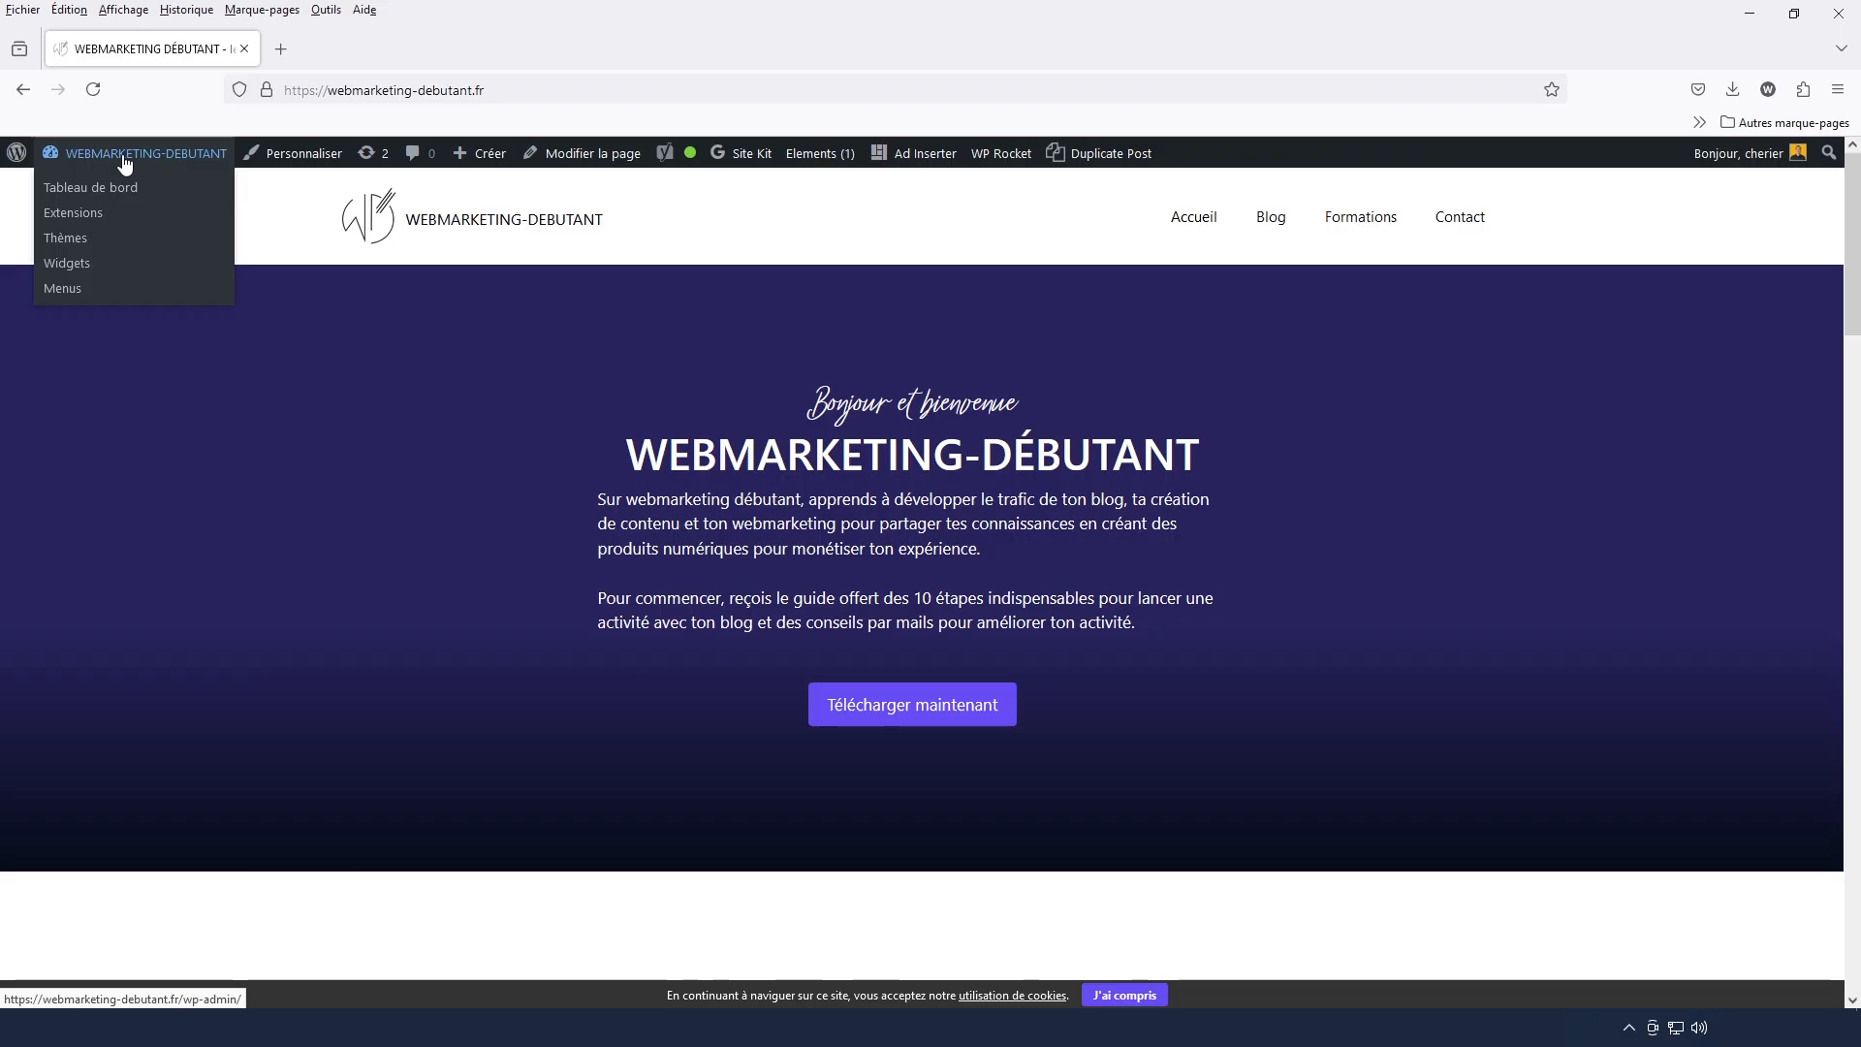
click(76, 214)
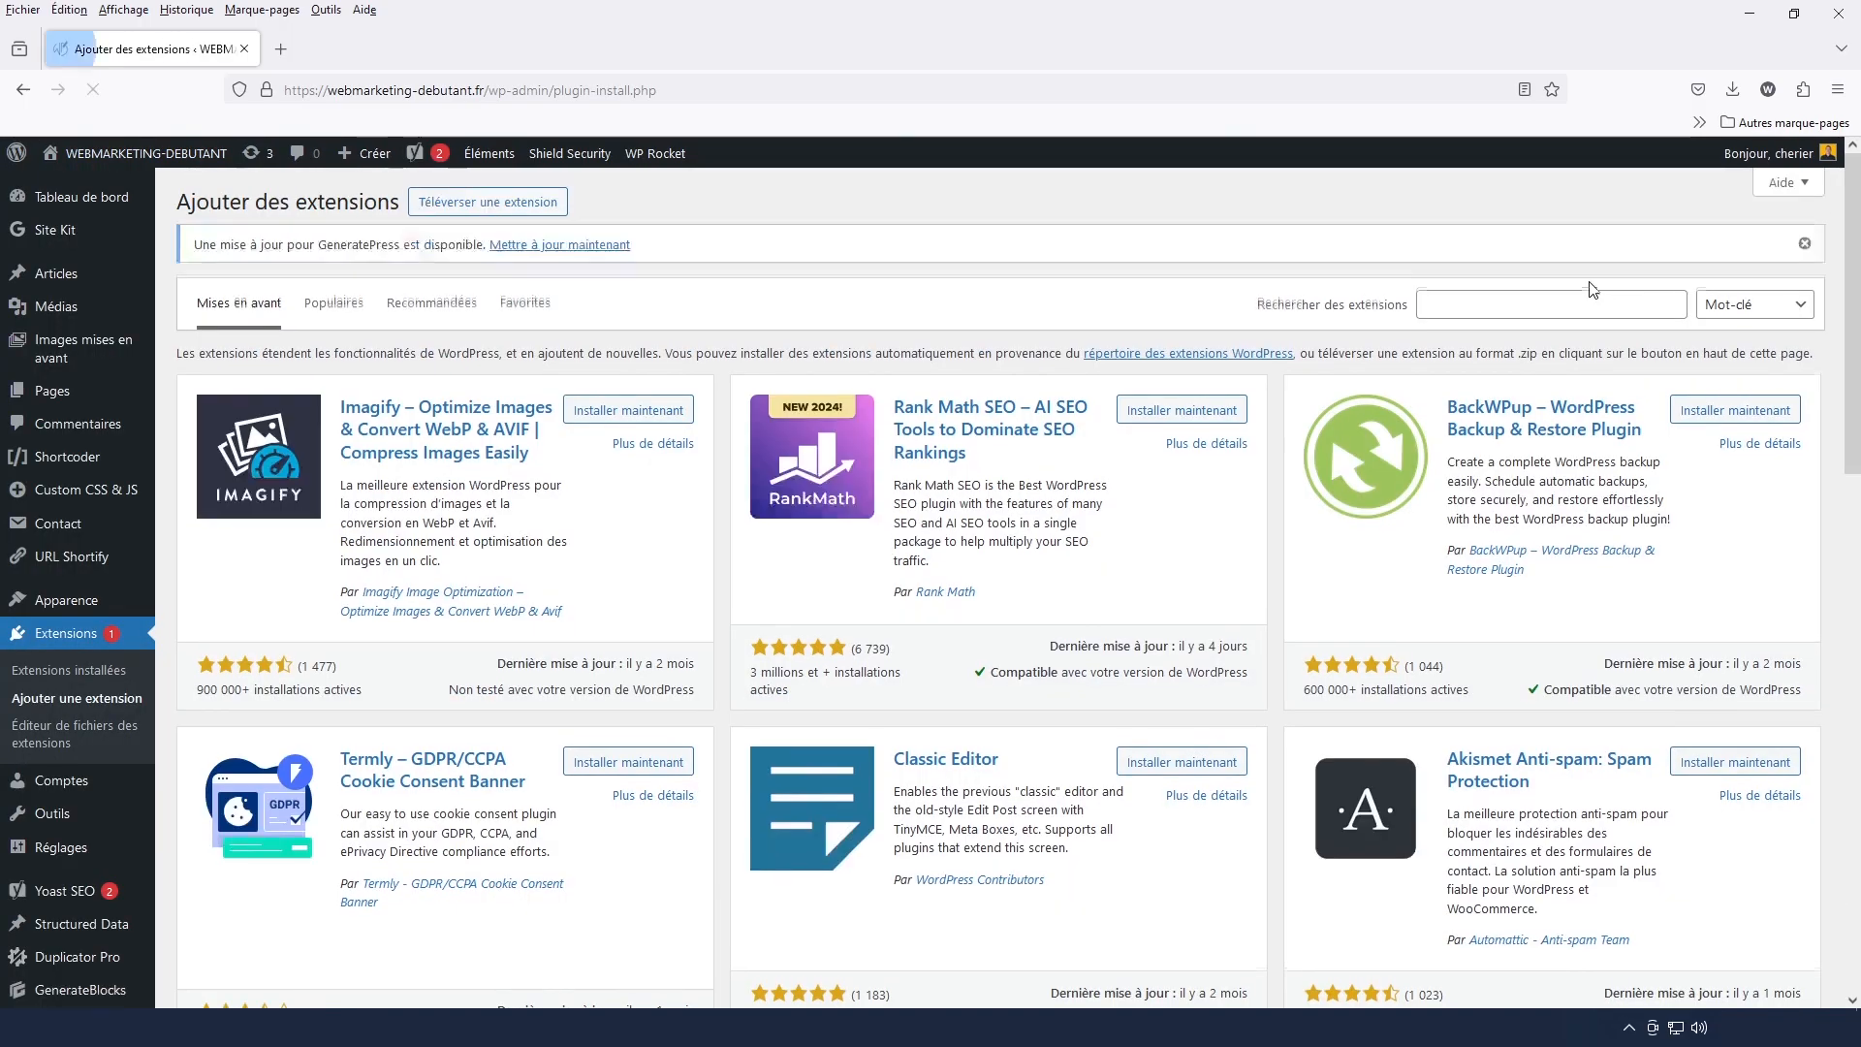
click(1572, 308)
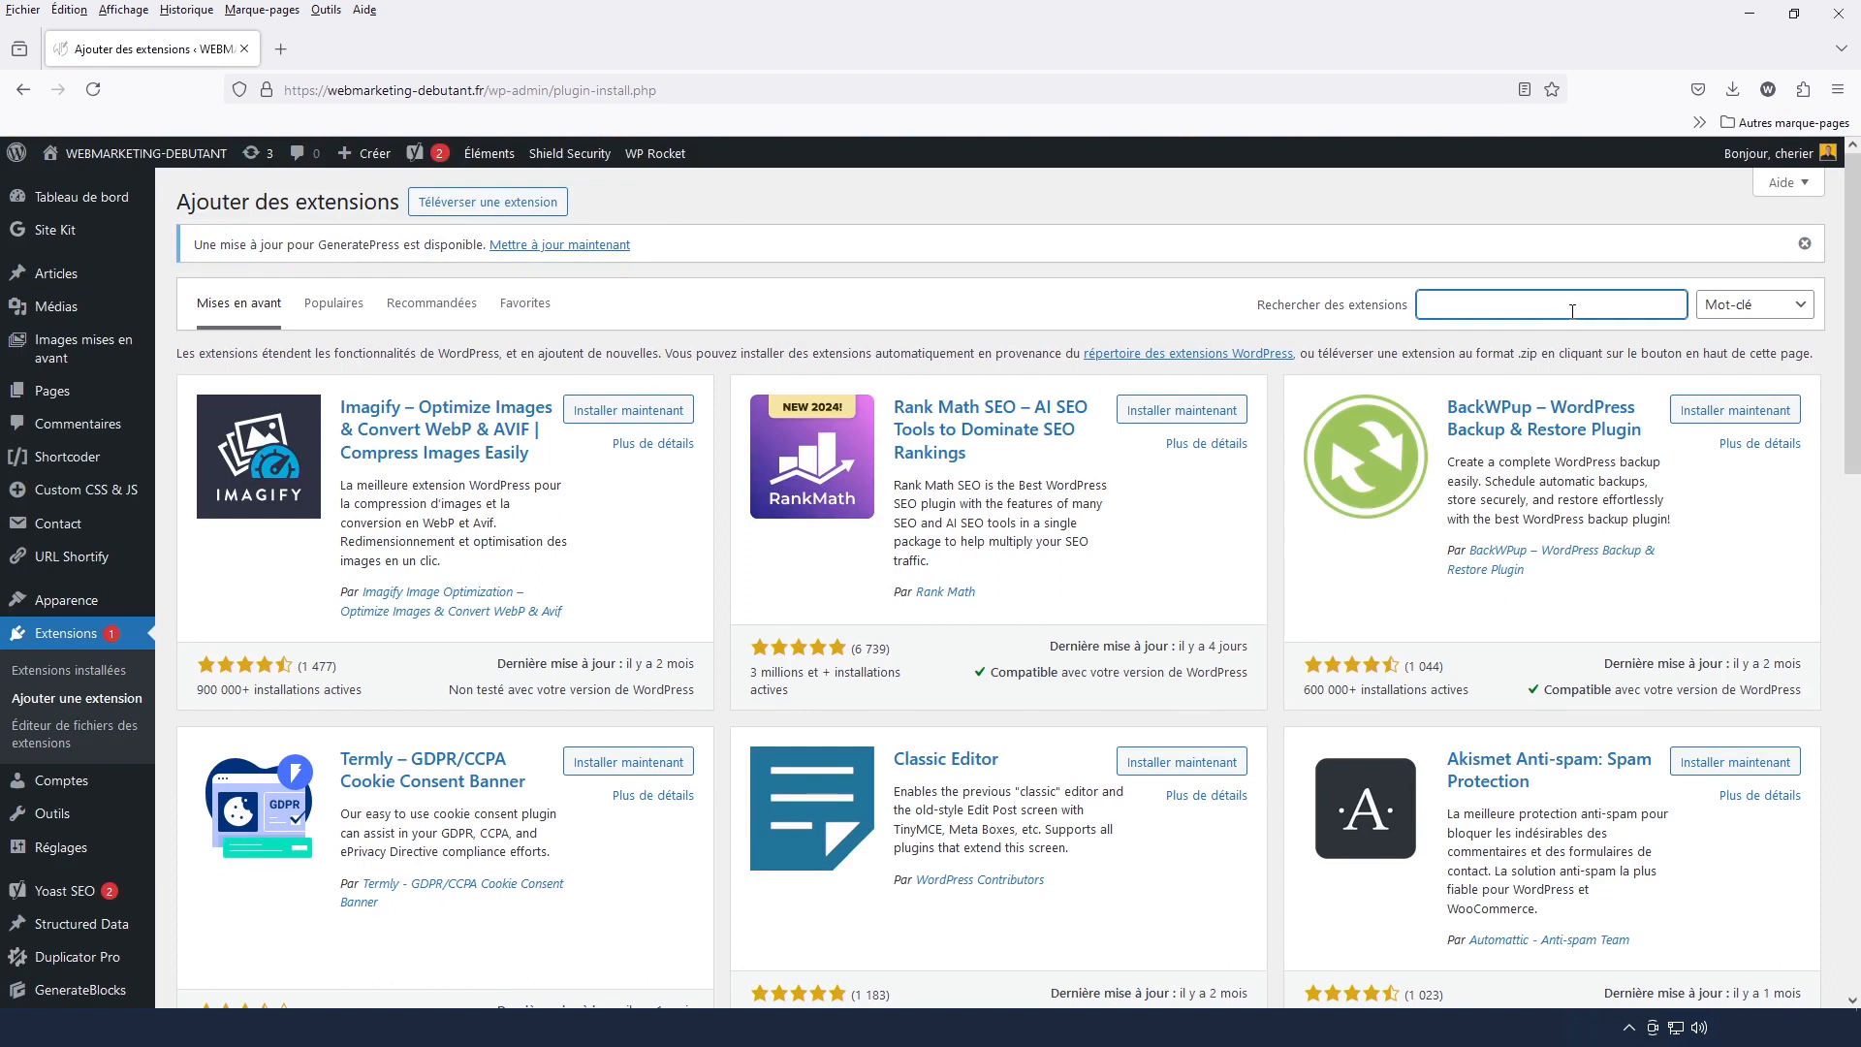
text(duplicator)
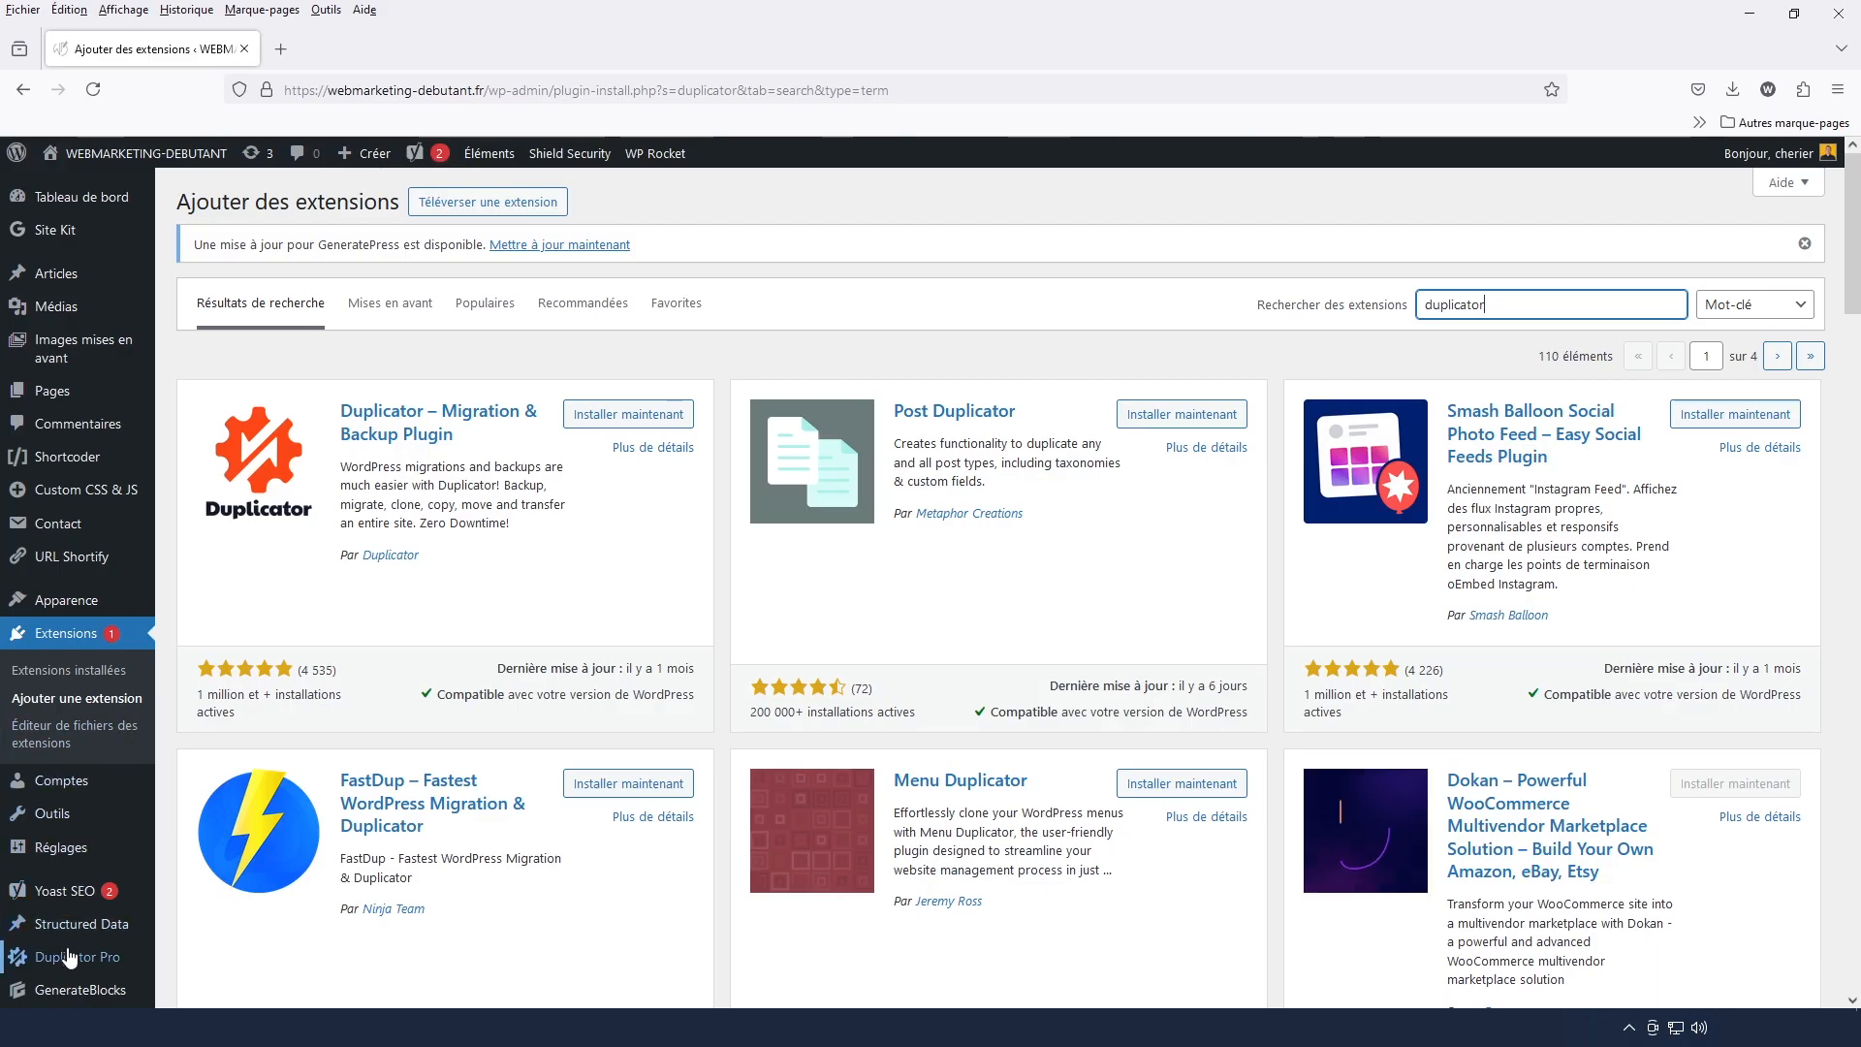
Start a new backup package in Duplicator Pro
mouse_move(78, 964)
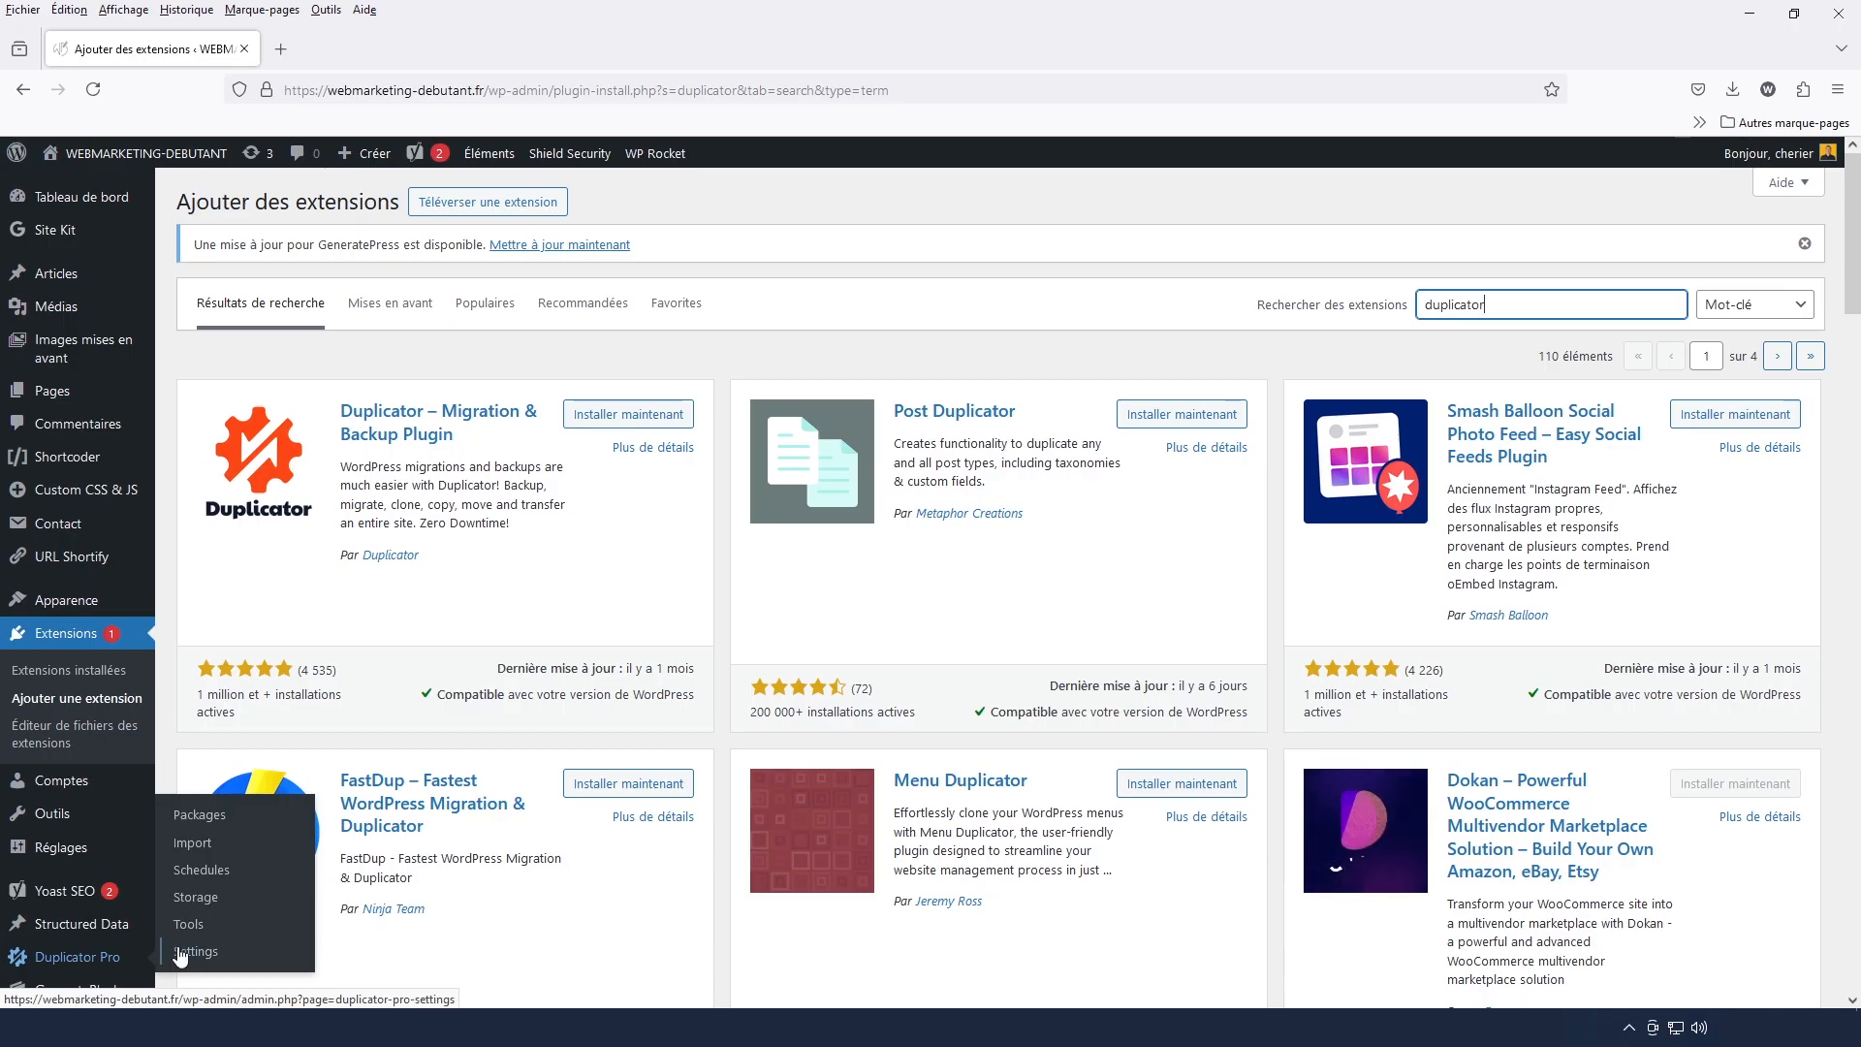
click(213, 817)
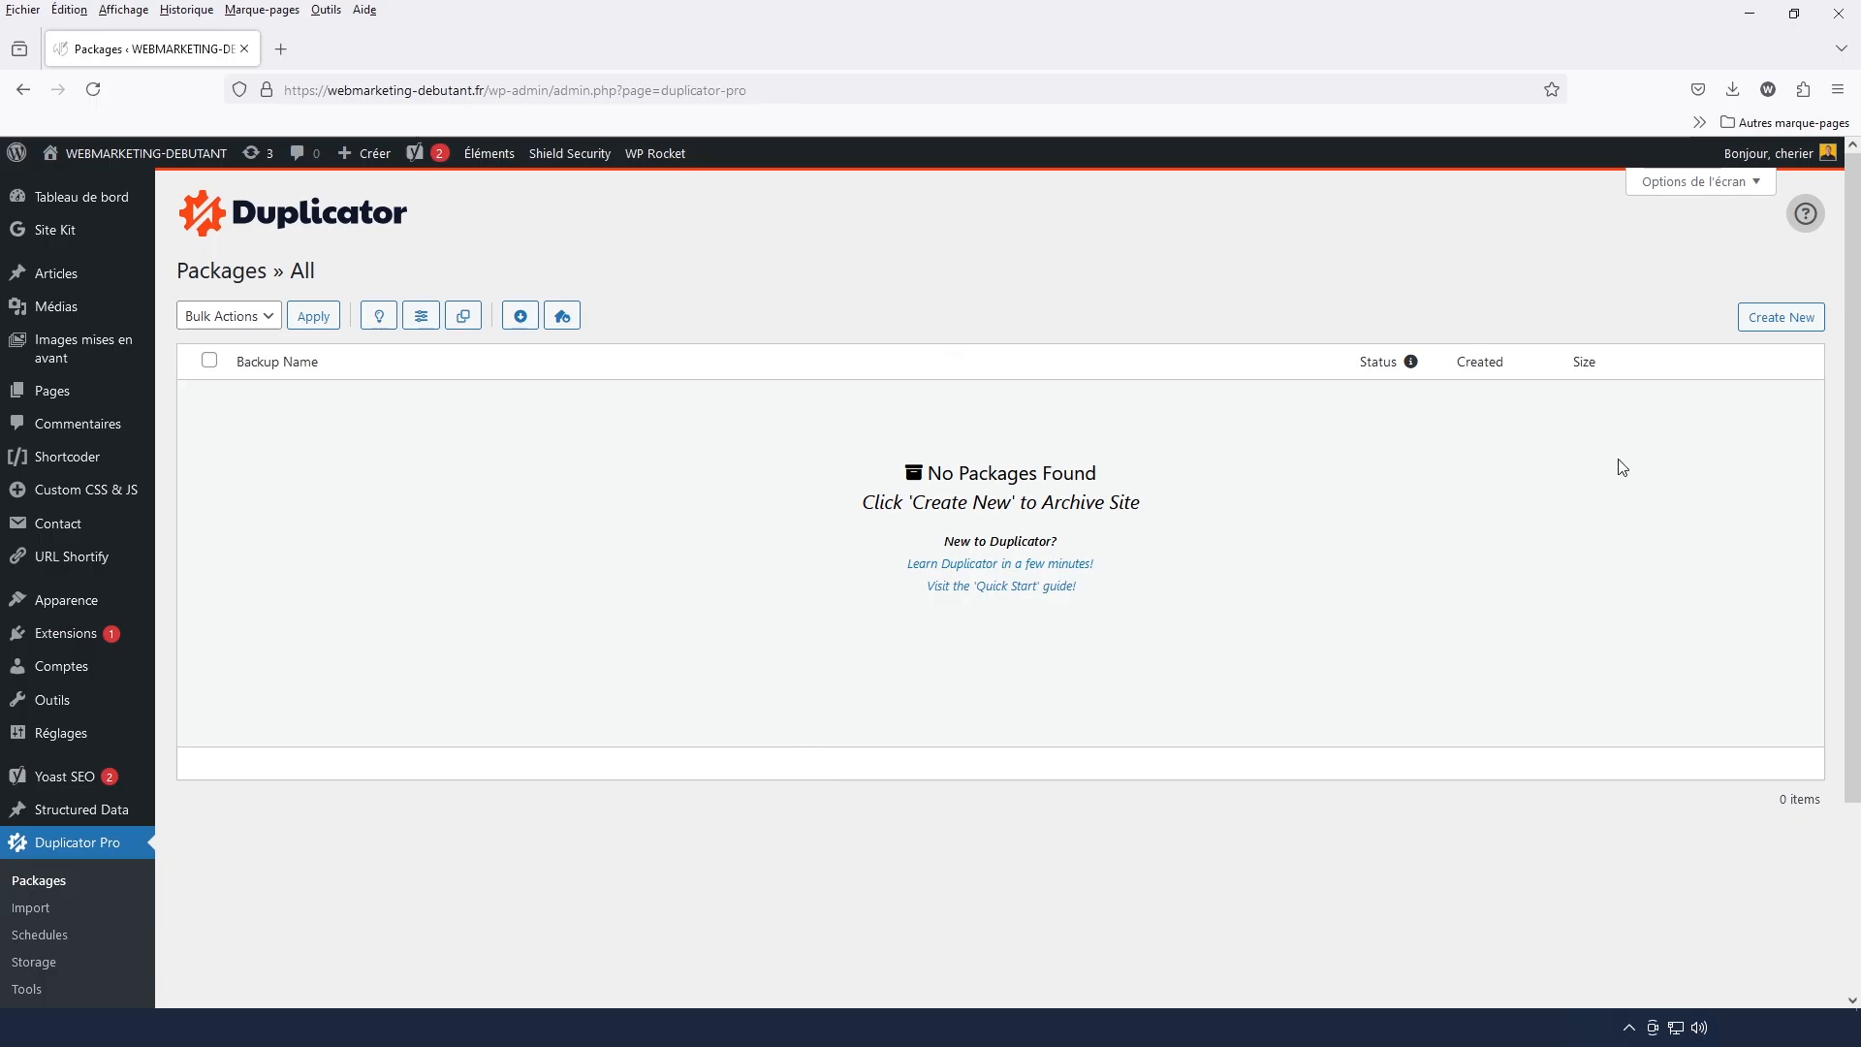
click(1758, 328)
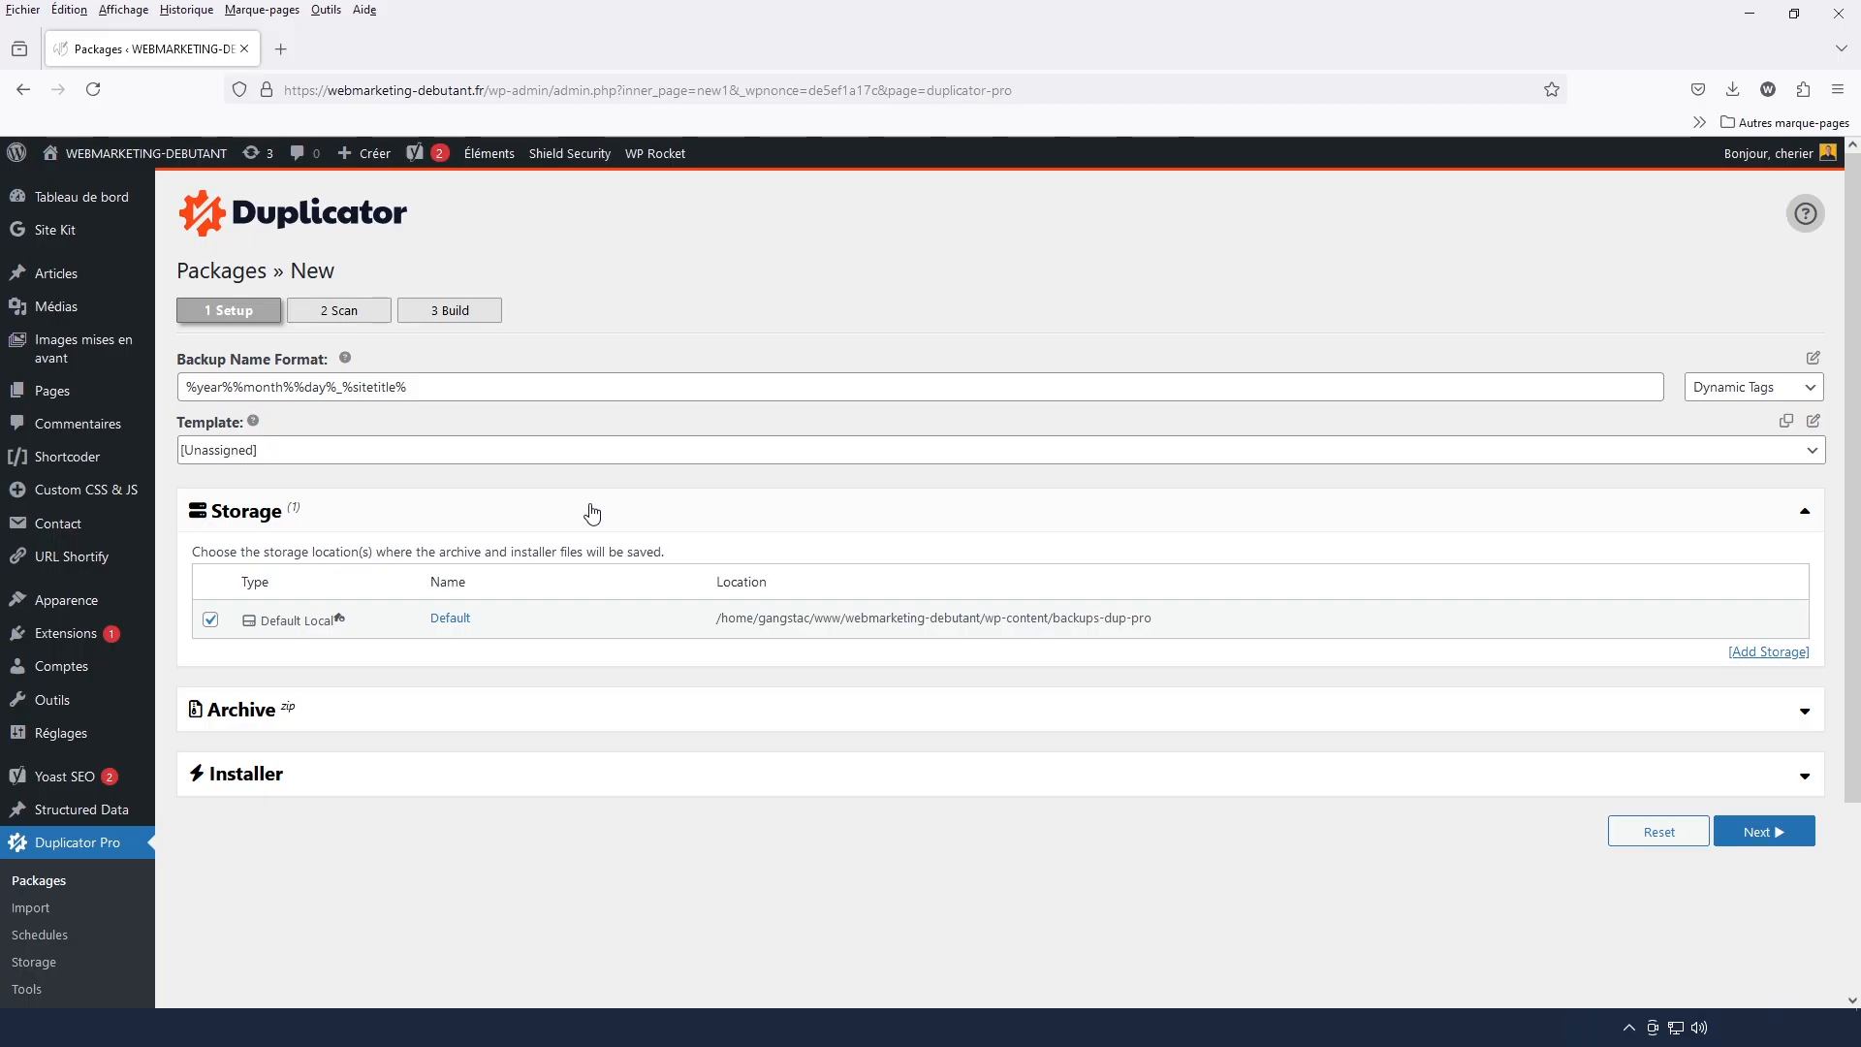
Examine the Archive and Installer settings of the new package, then collapse both sections
click(475, 716)
scroll(480, 716, down, 3)
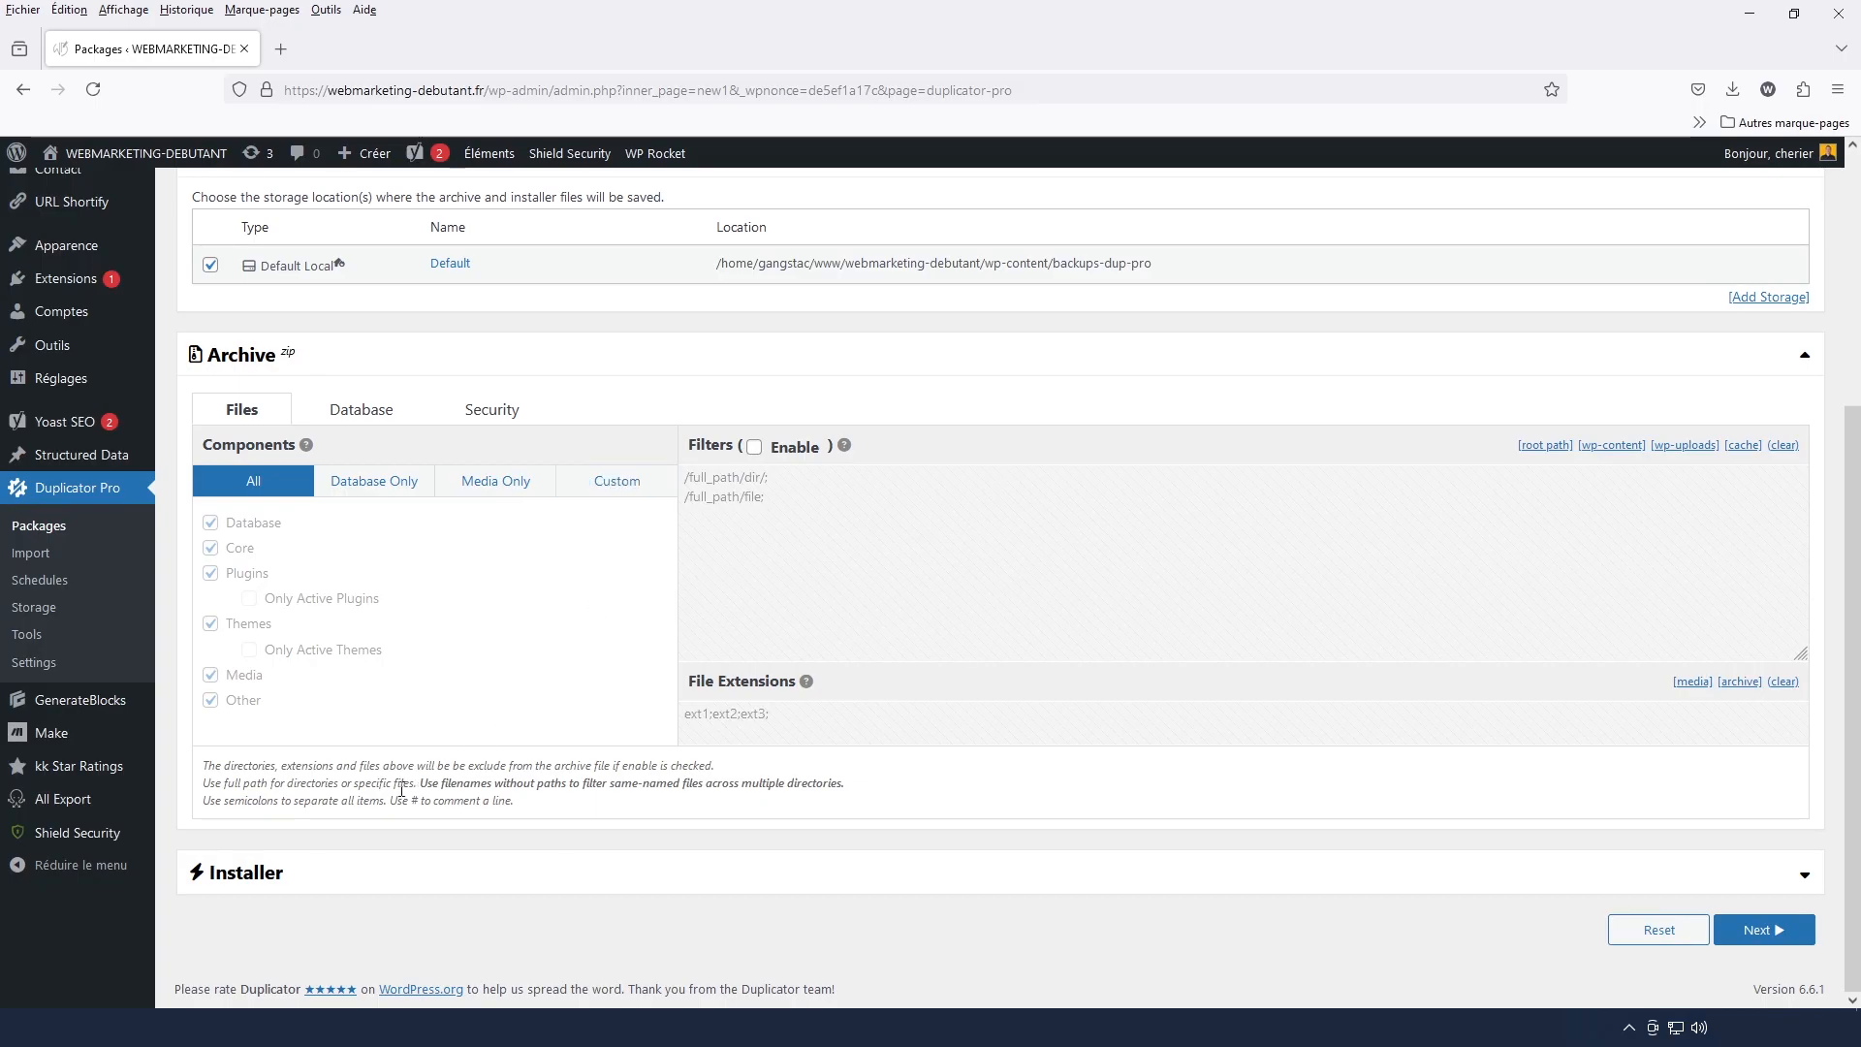
click(425, 884)
scroll(921, 580, down, 4)
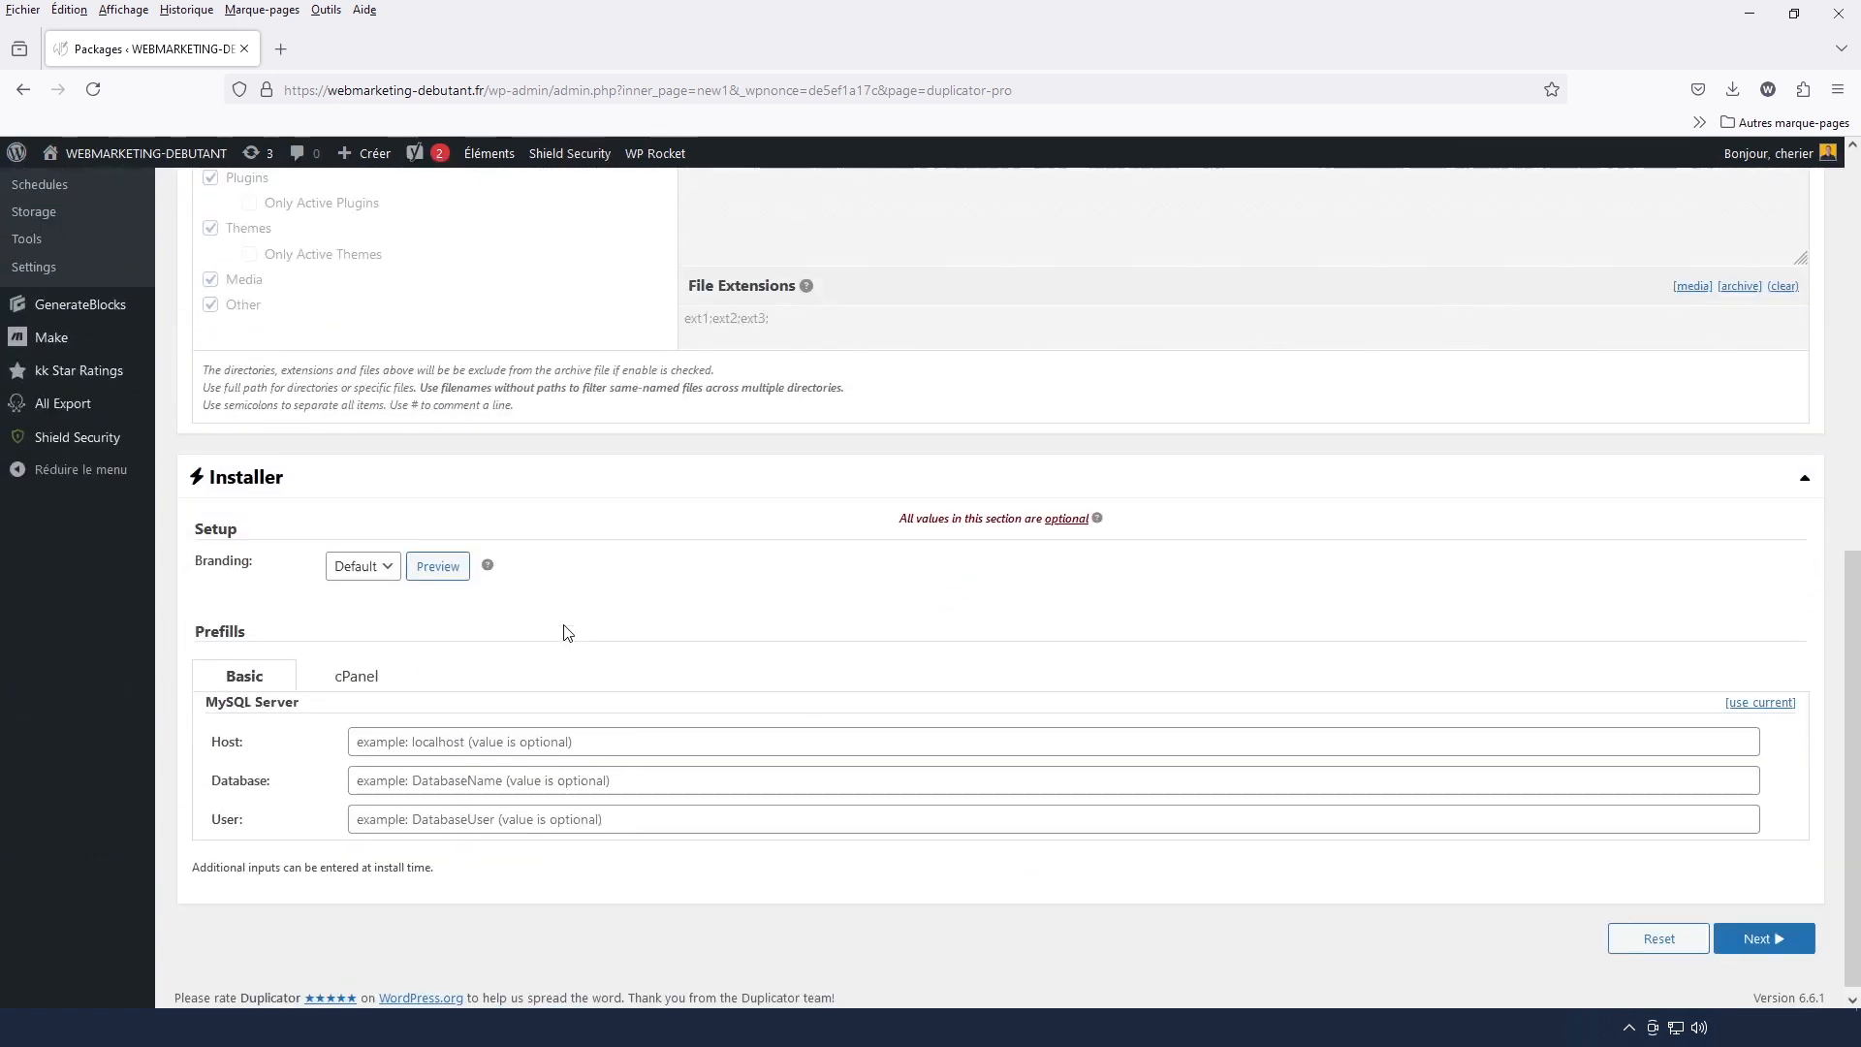
scroll(594, 636, up, 3)
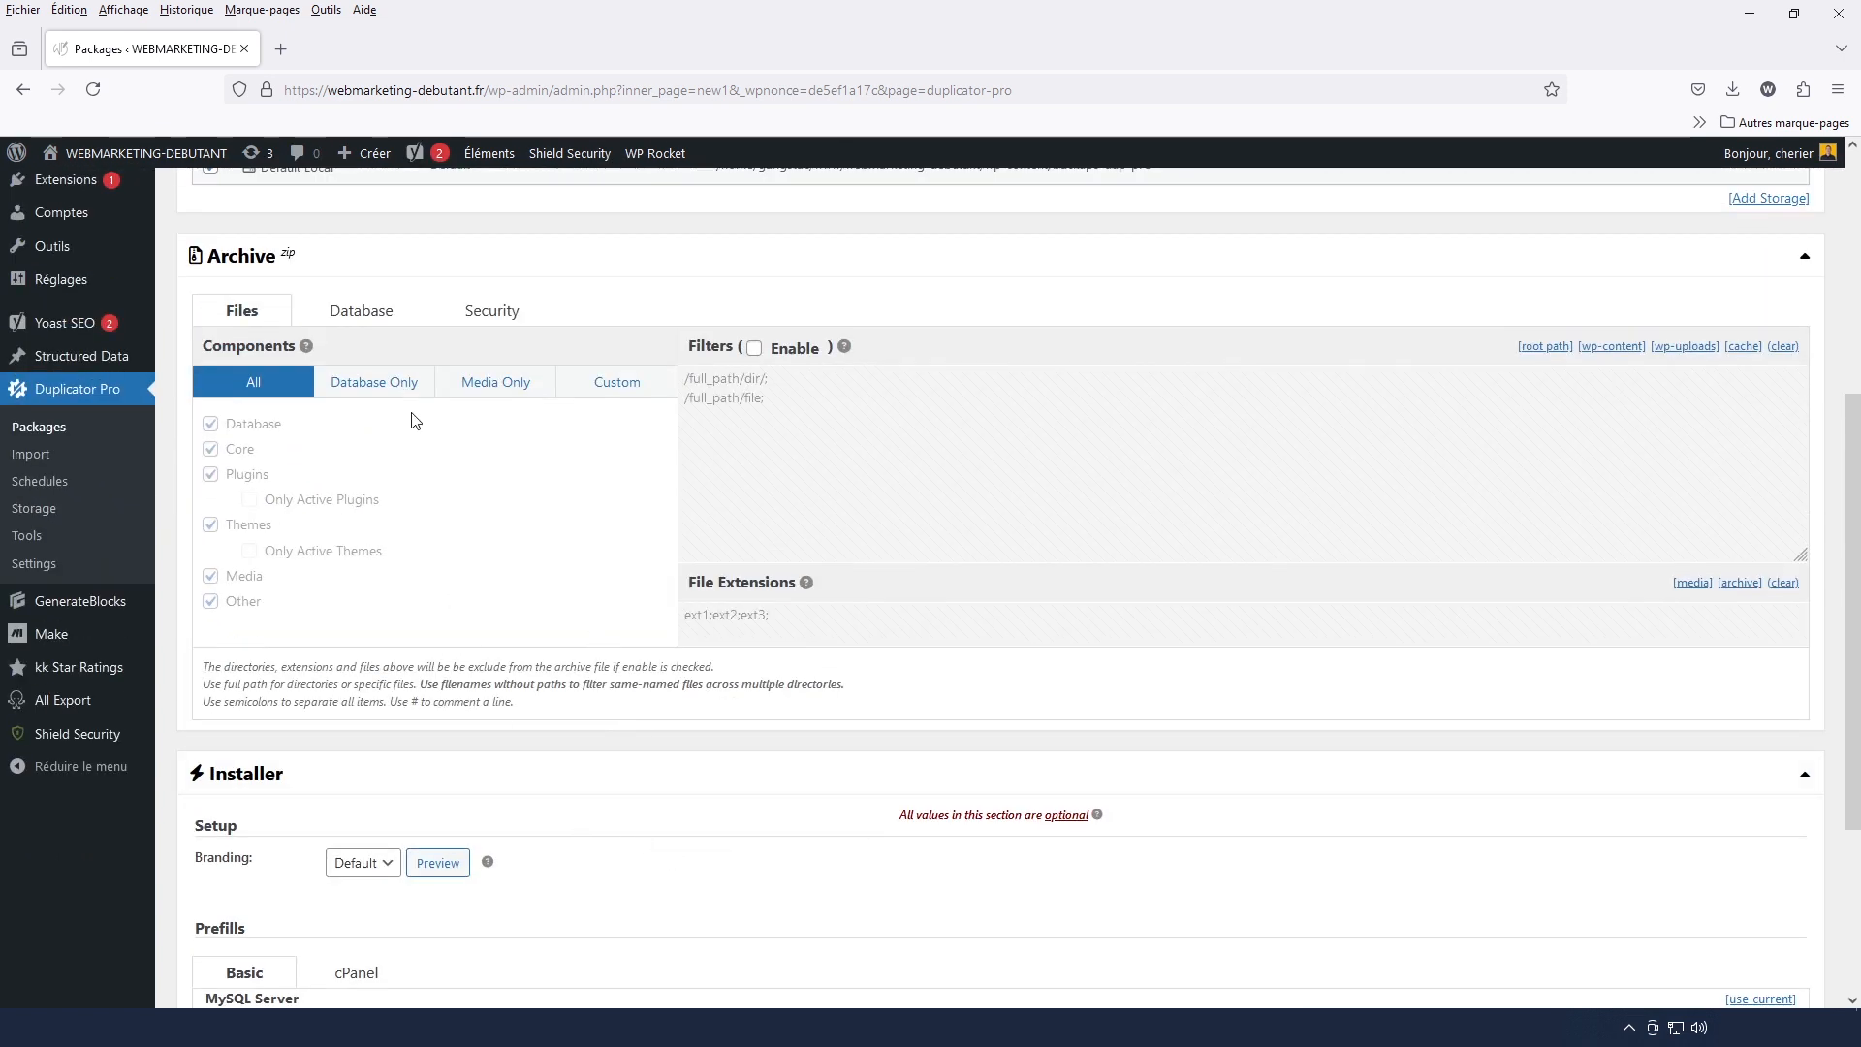
scroll(1362, 436, down, 3)
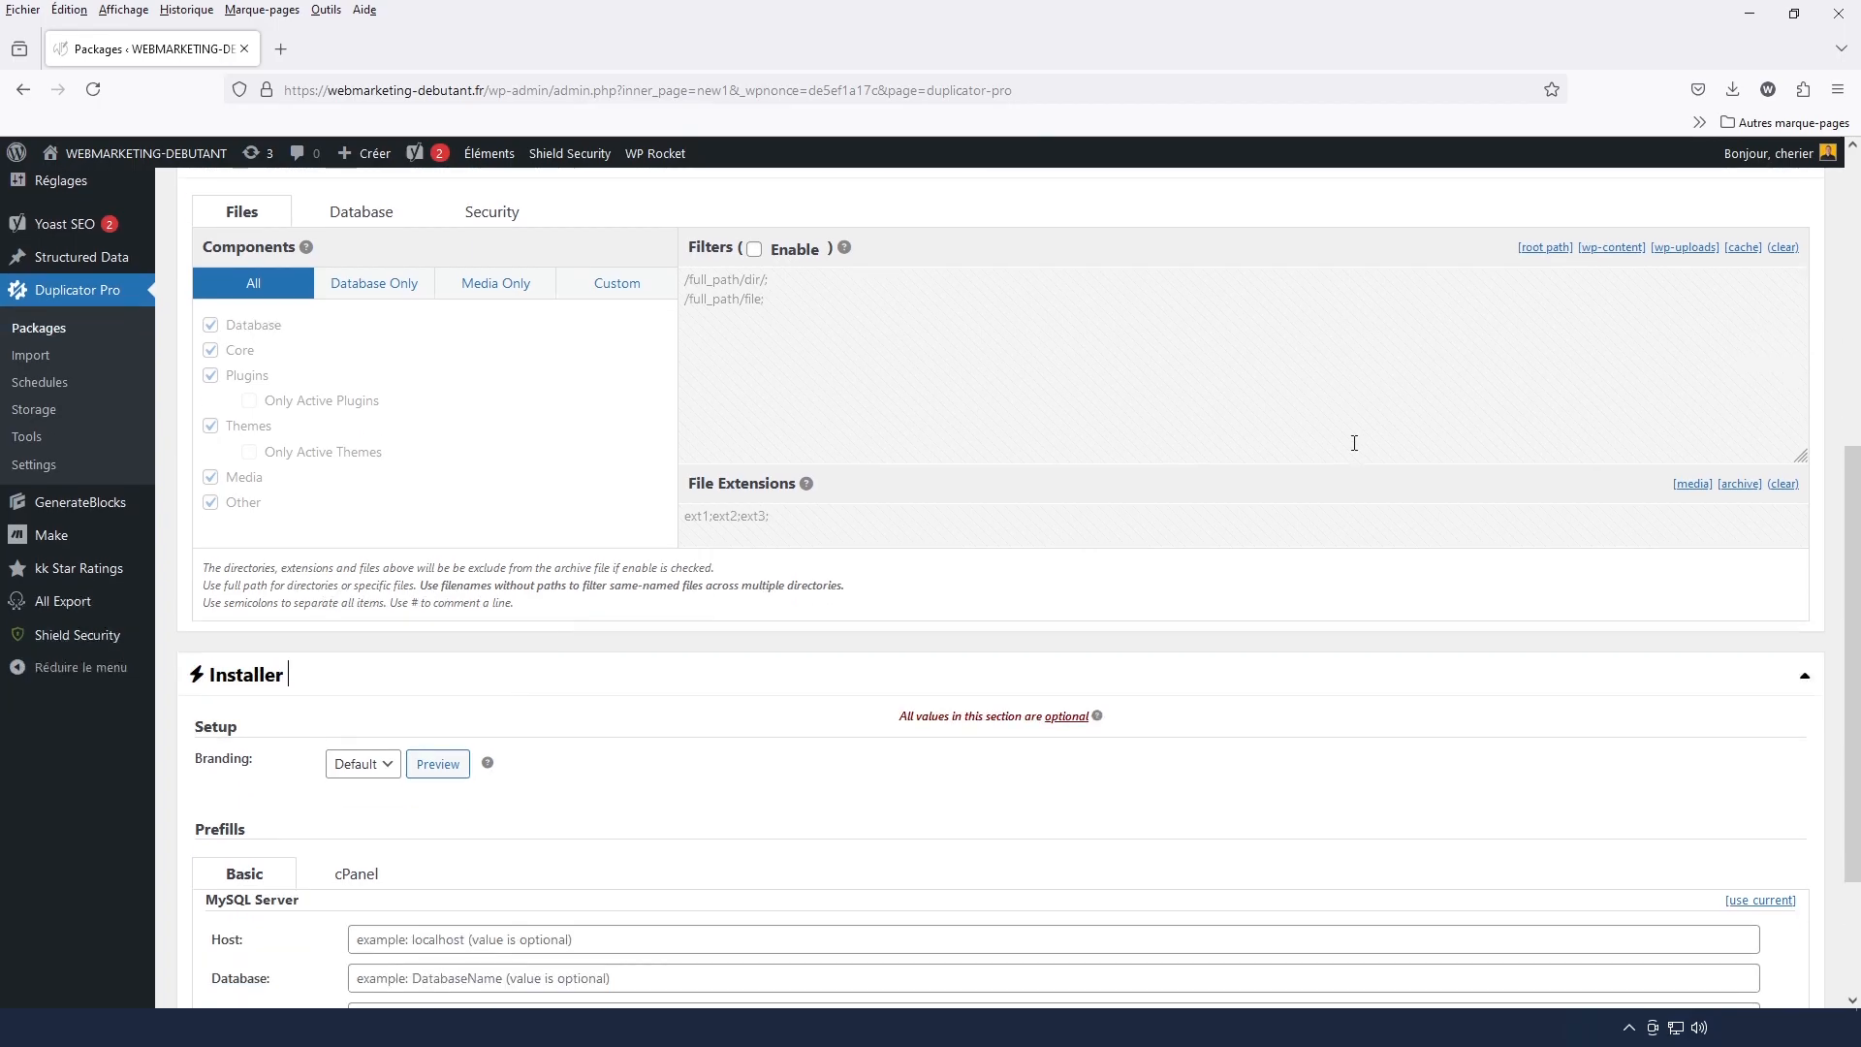
scroll(1355, 449, up, 6)
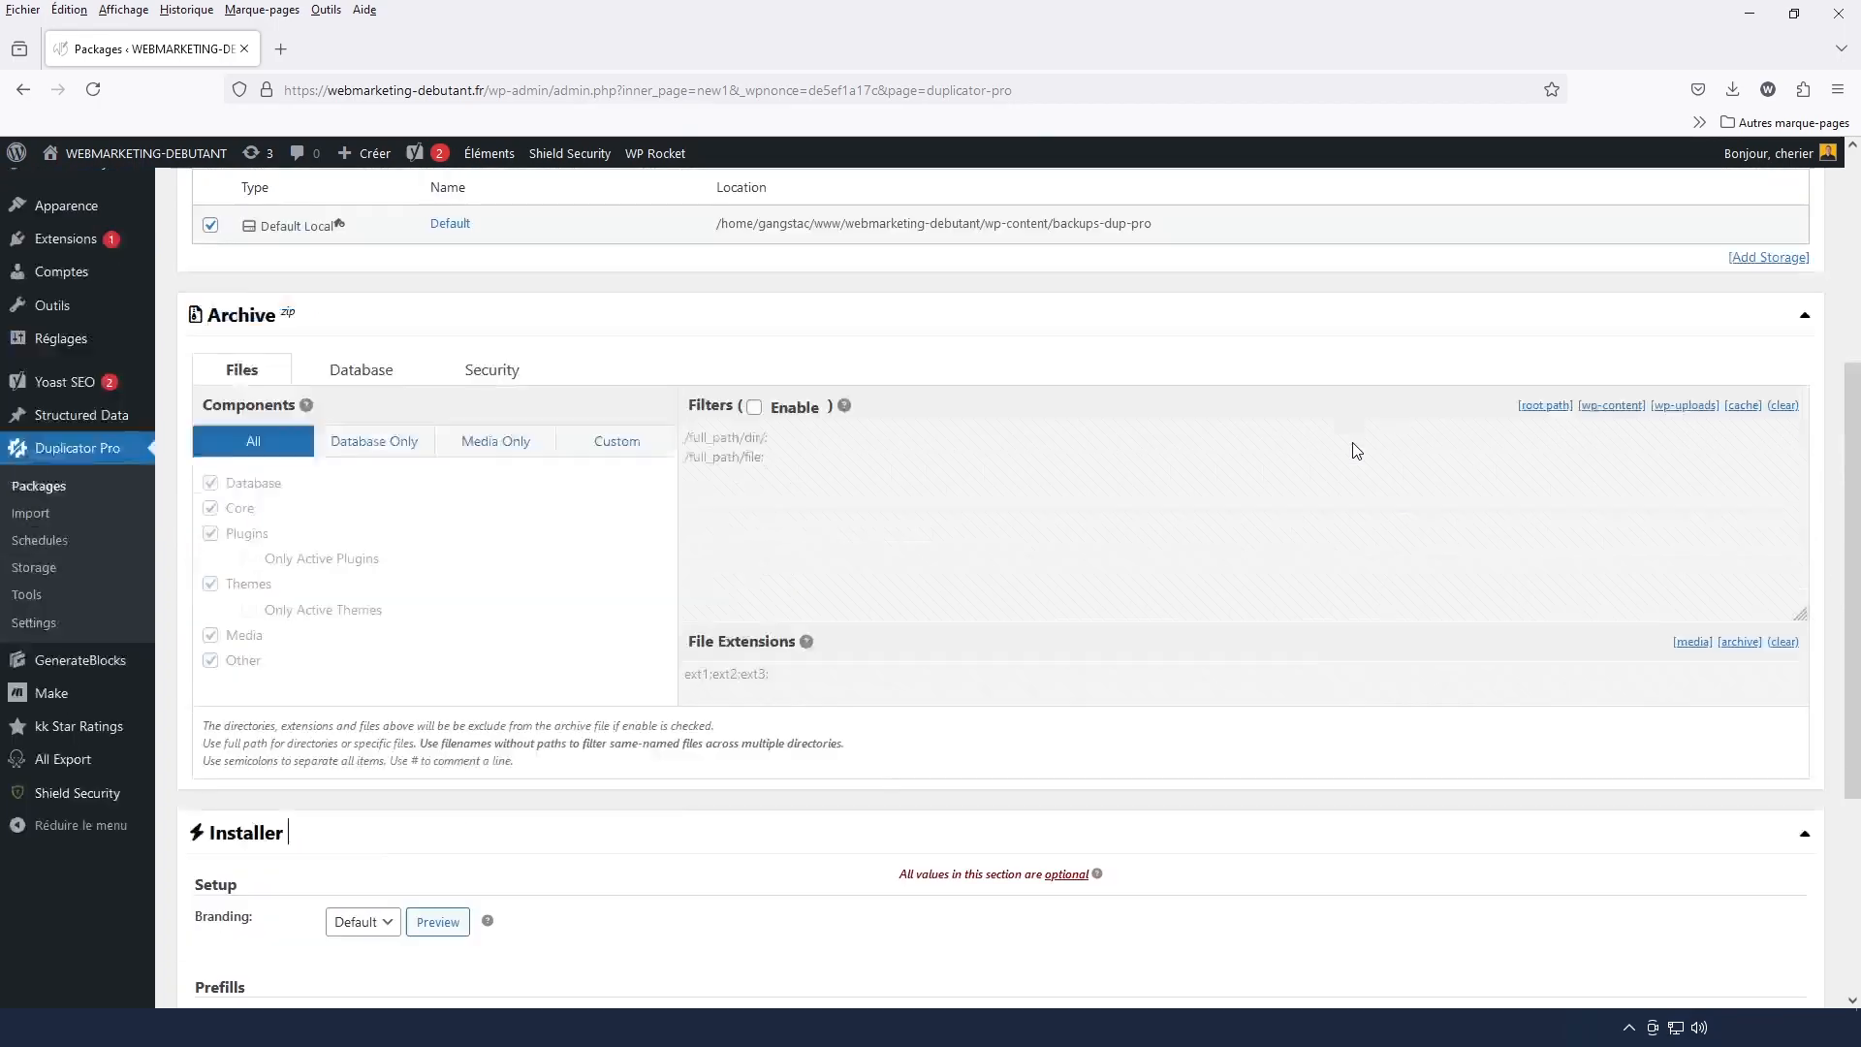
click(430, 557)
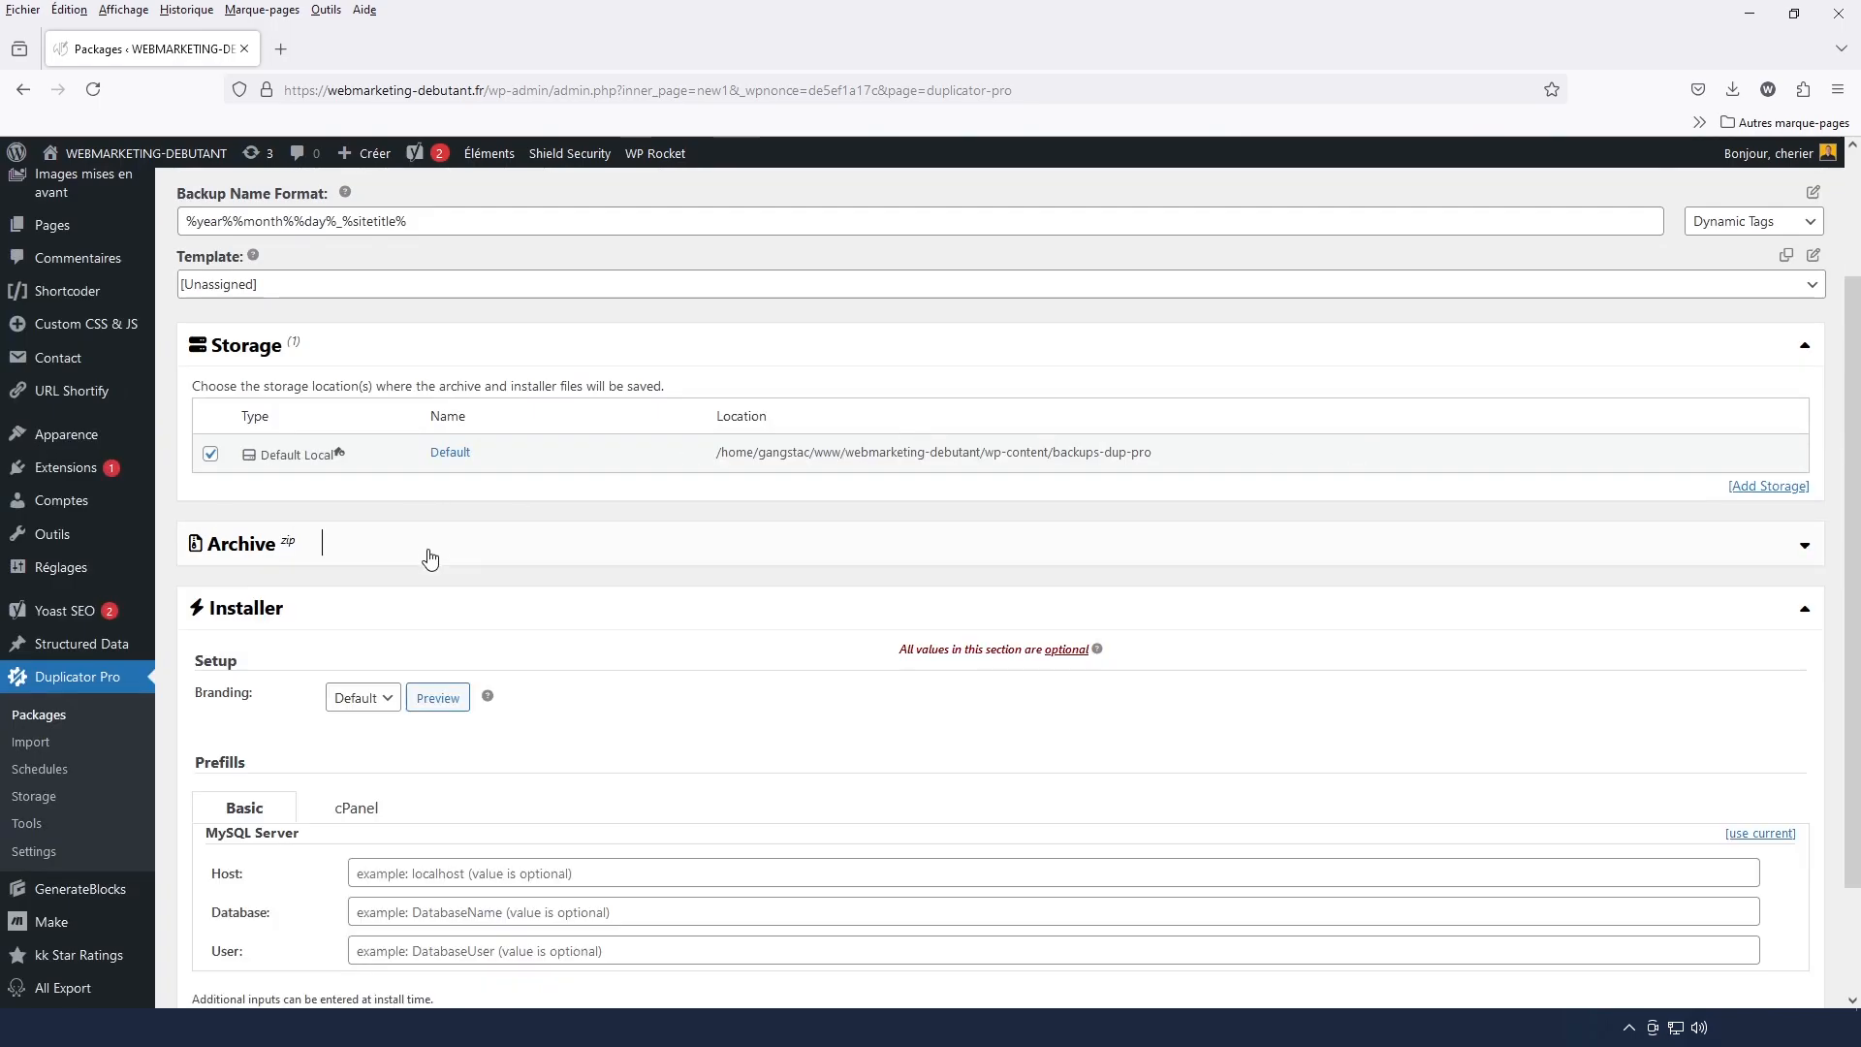
click(383, 609)
scroll(1309, 711, up, 2)
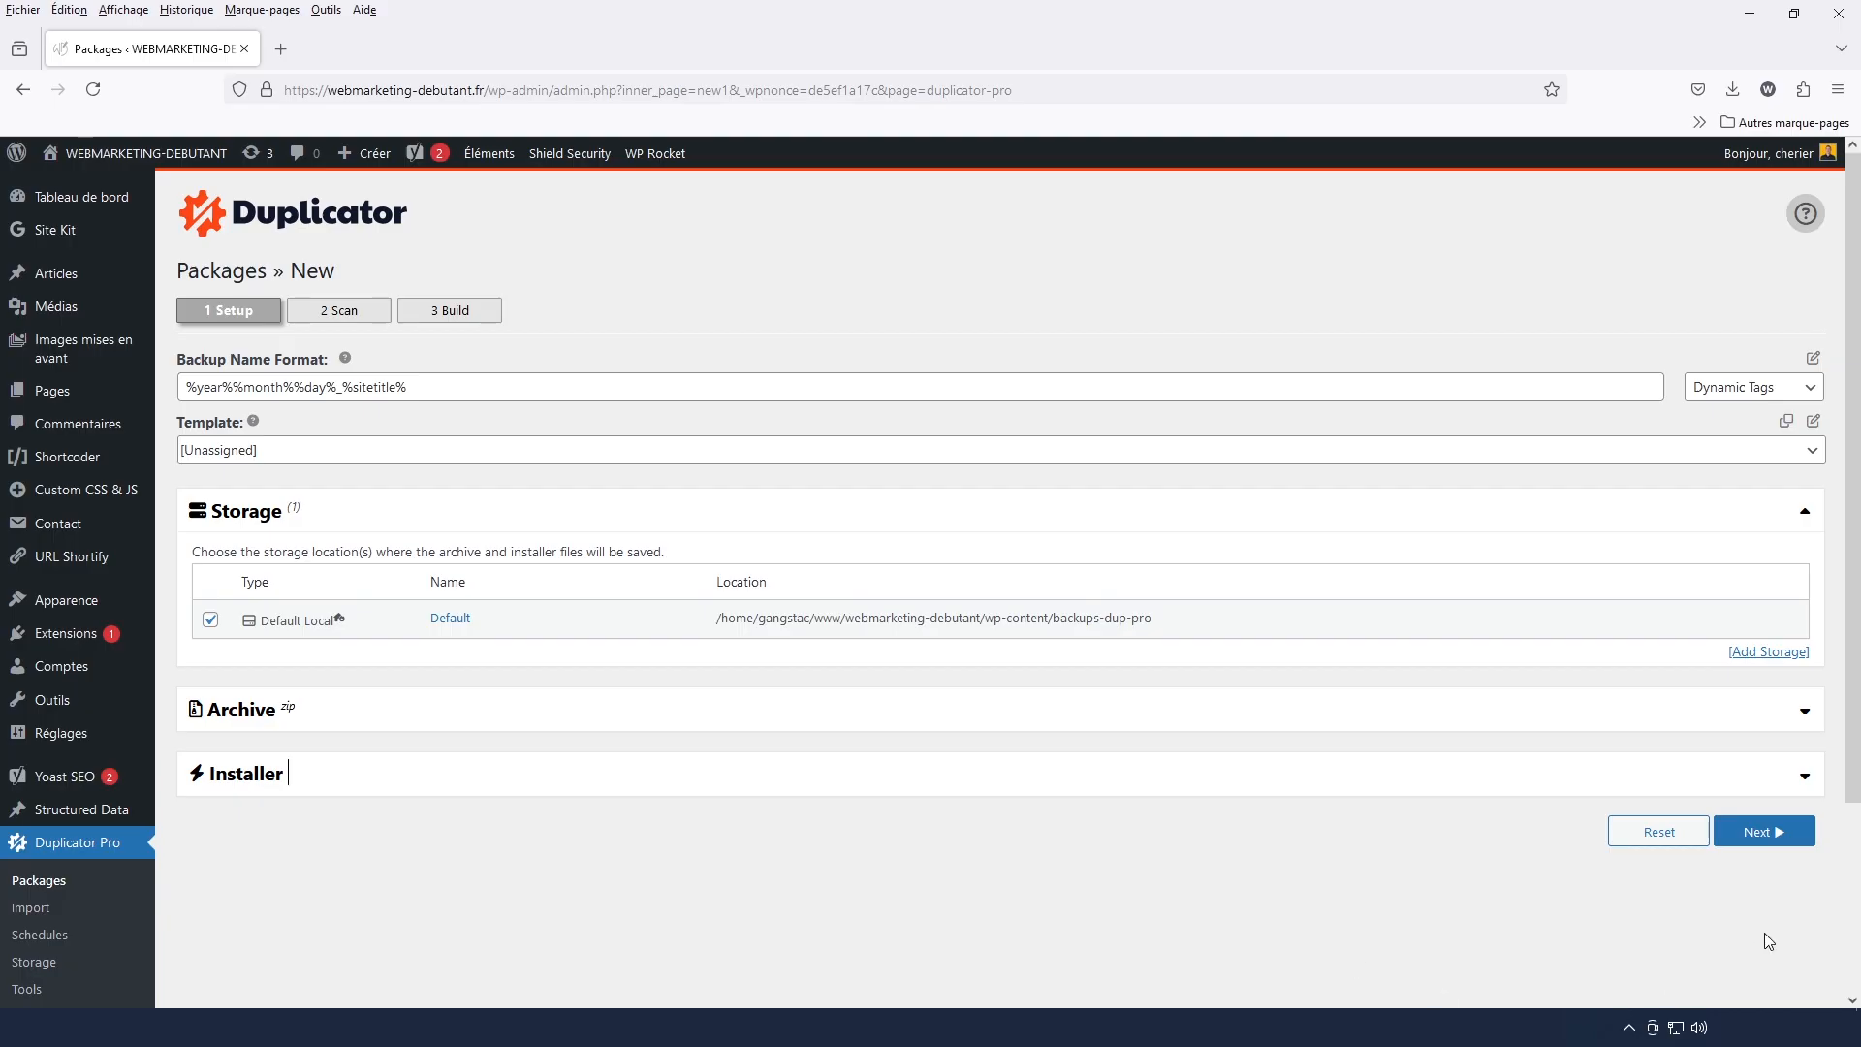
Scan the site with the default package setup and review the Size Checks details
click(1759, 831)
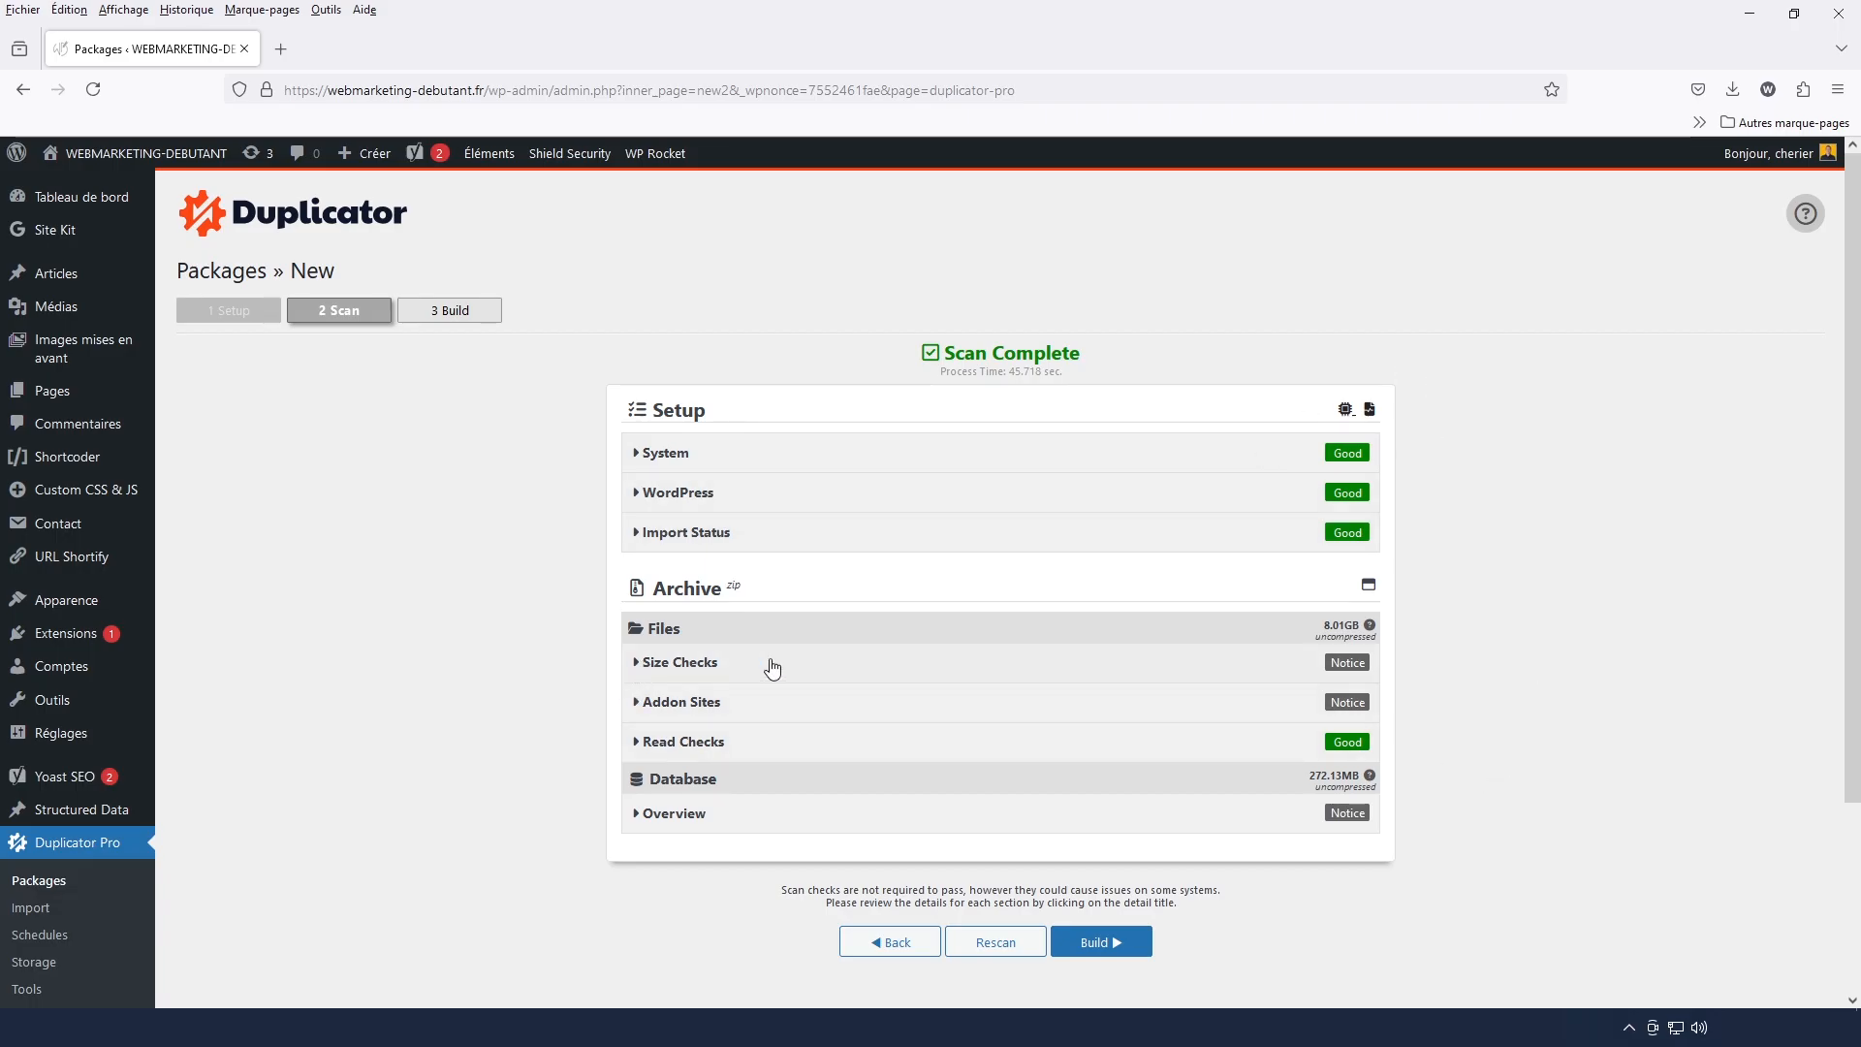
click(678, 663)
scroll(683, 669, down, 1)
scroll(682, 668, down, 2)
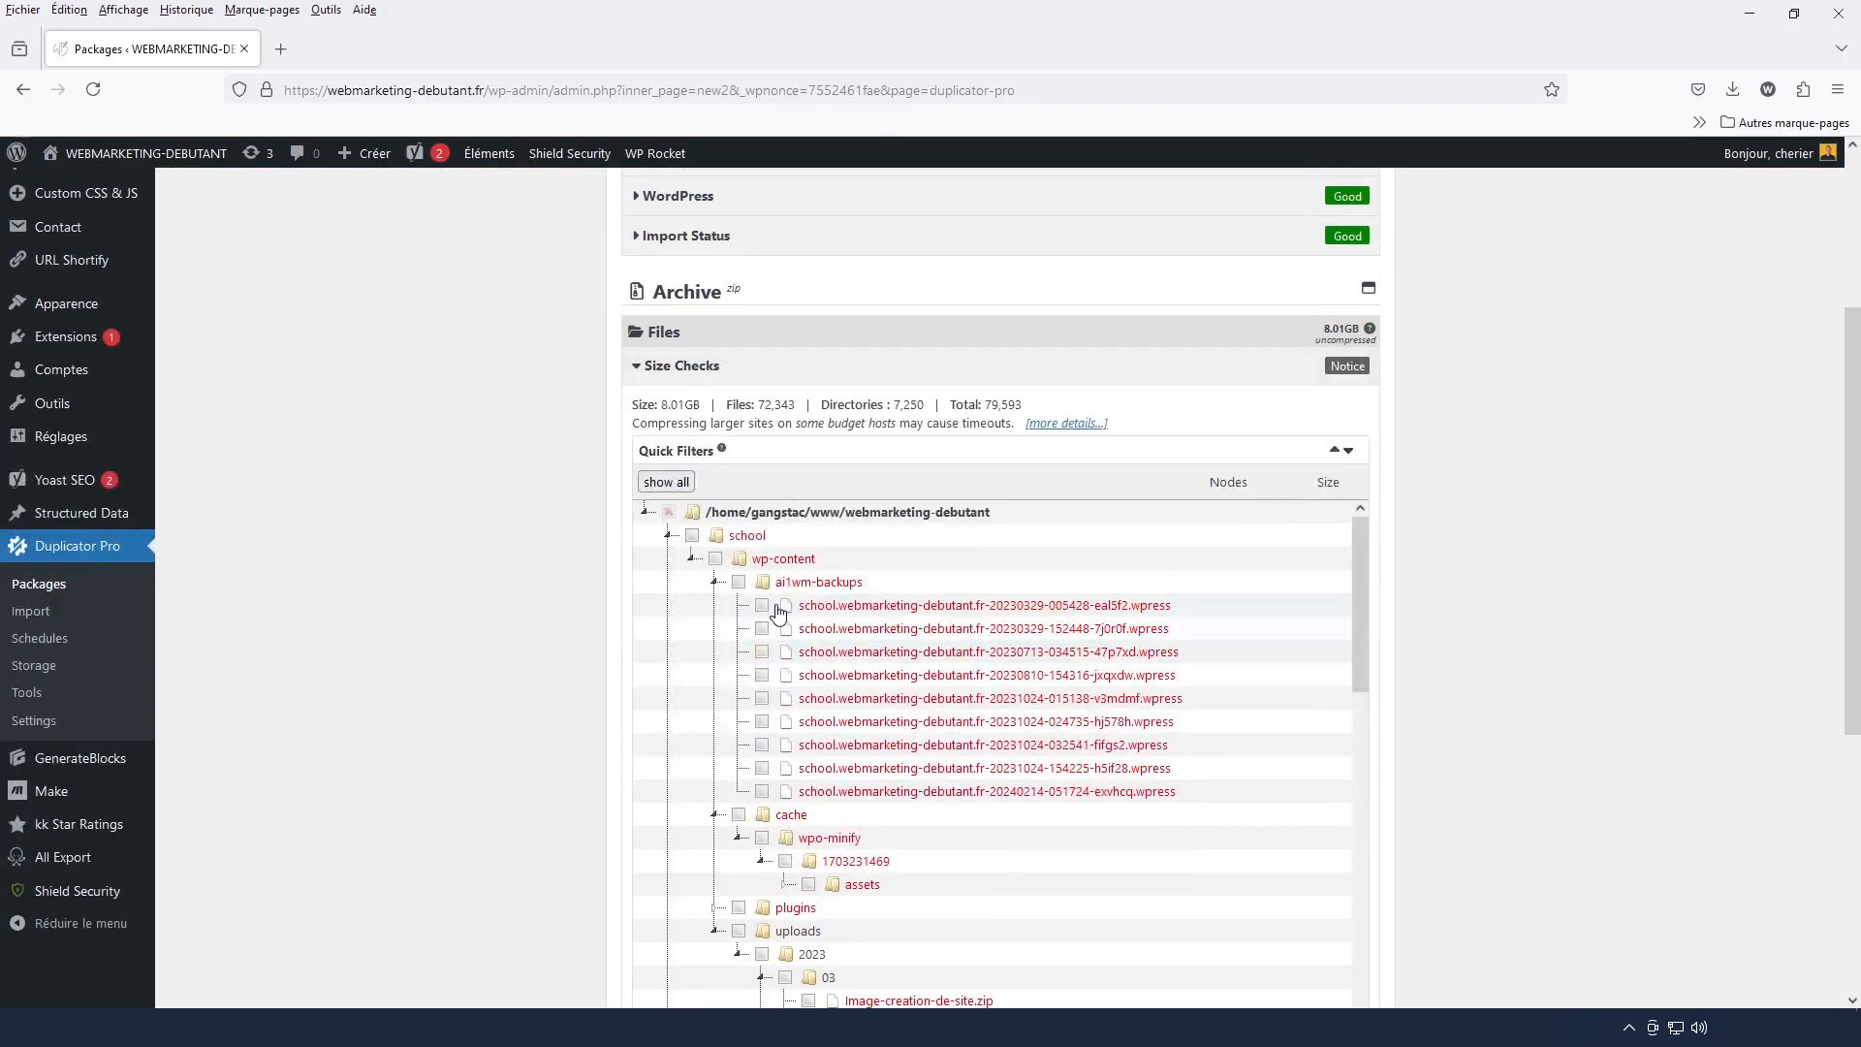
click(996, 372)
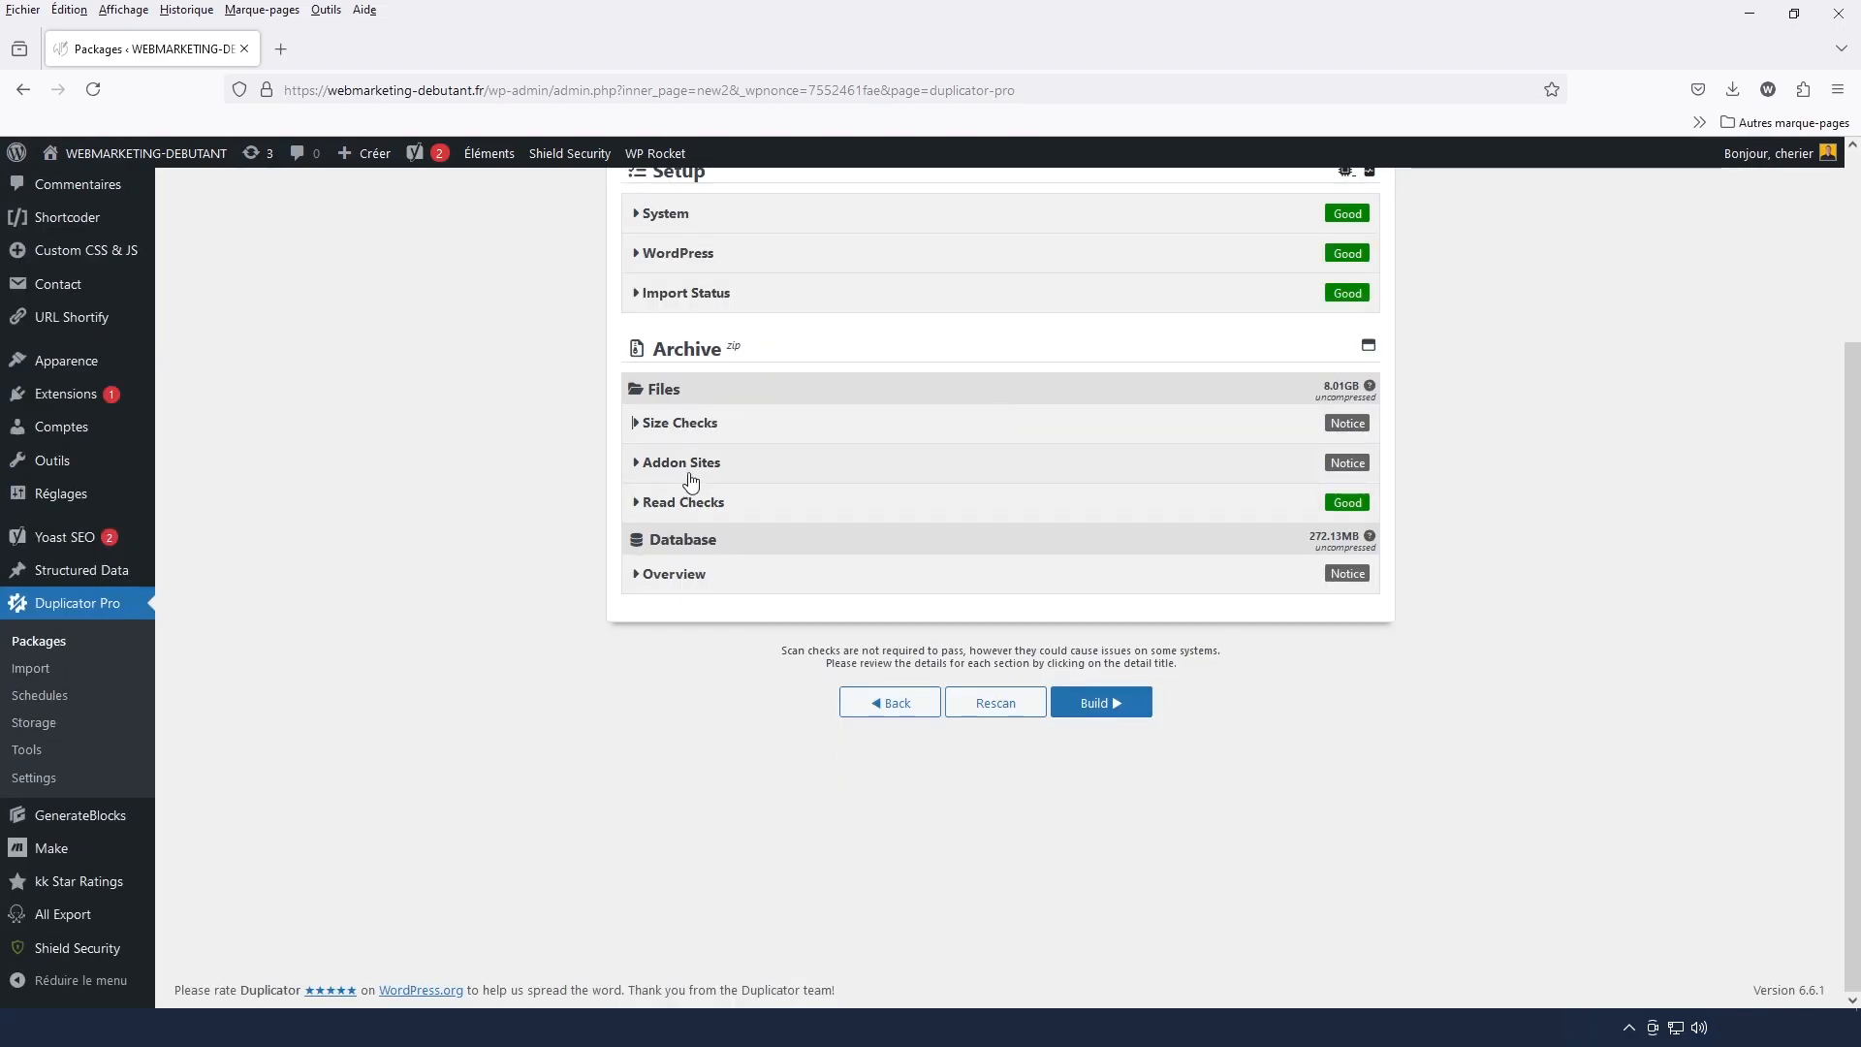
Exclude the addon site directory /home/gangstac/www/webmarketing-debutant/school from the package and rescan
click(1144, 475)
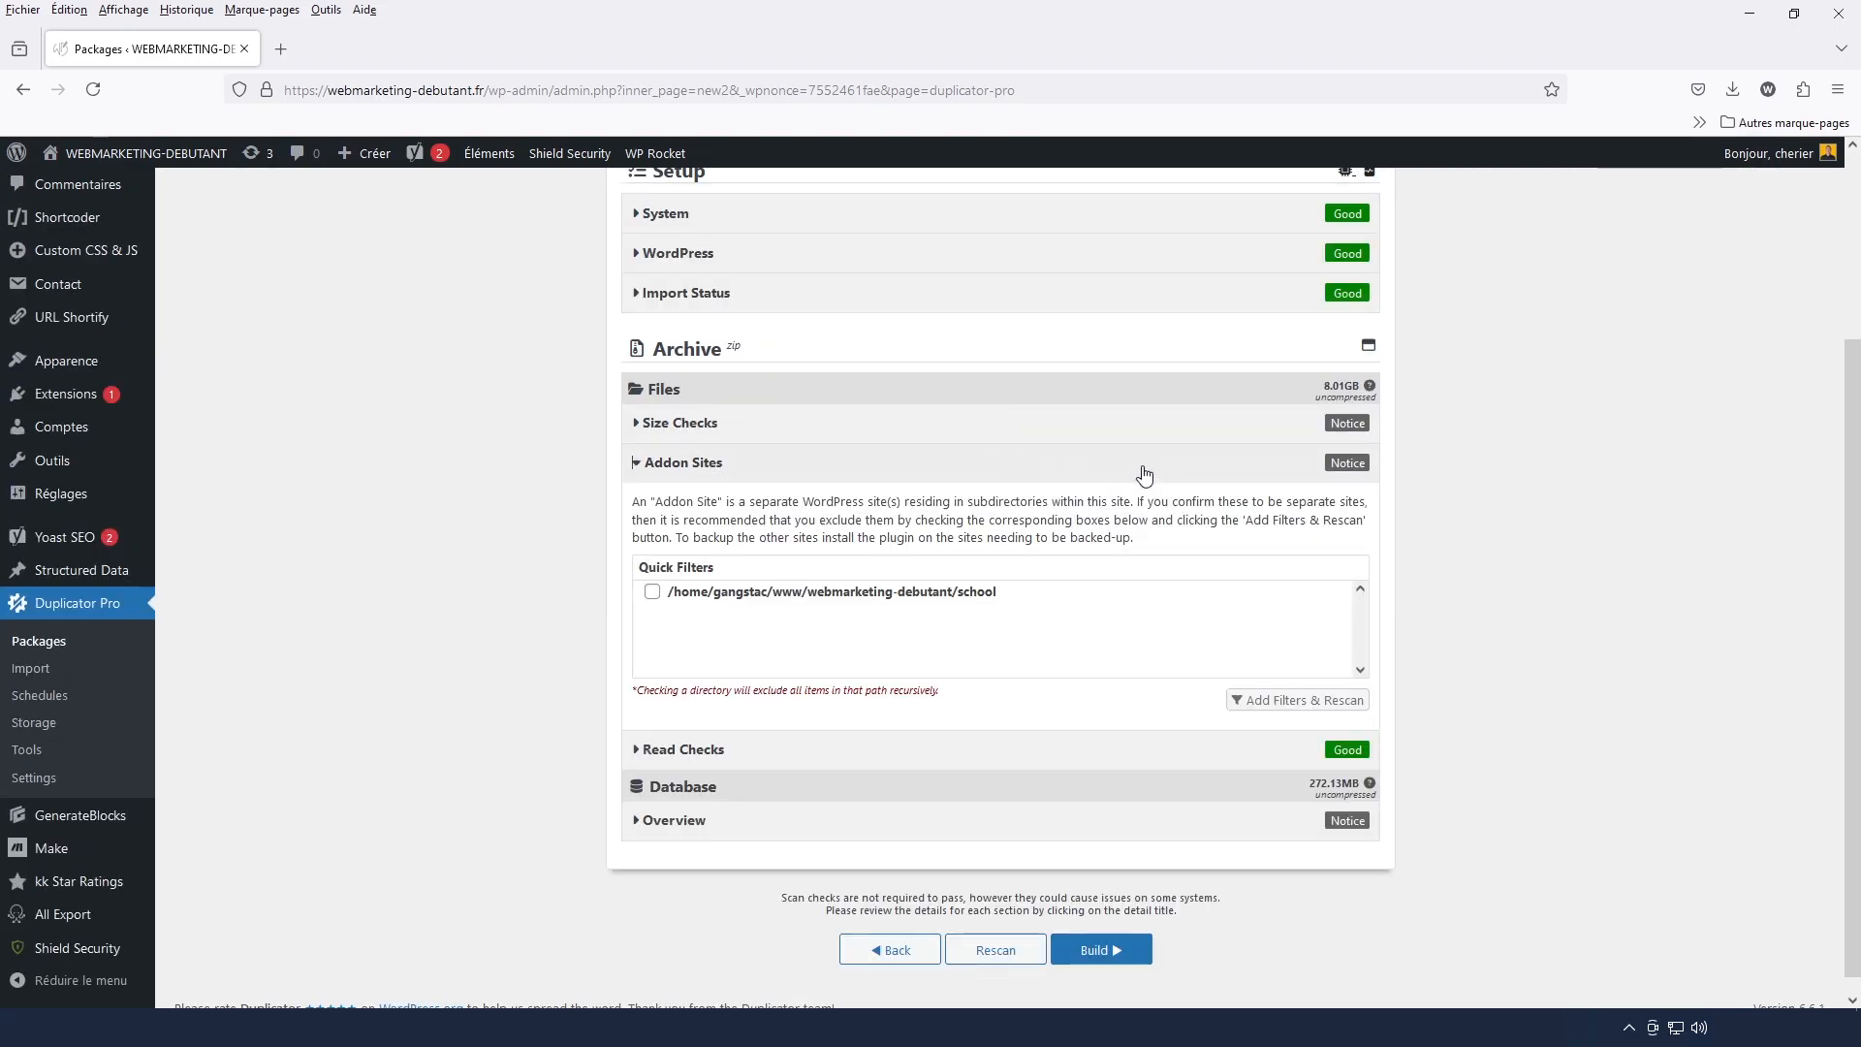
click(652, 594)
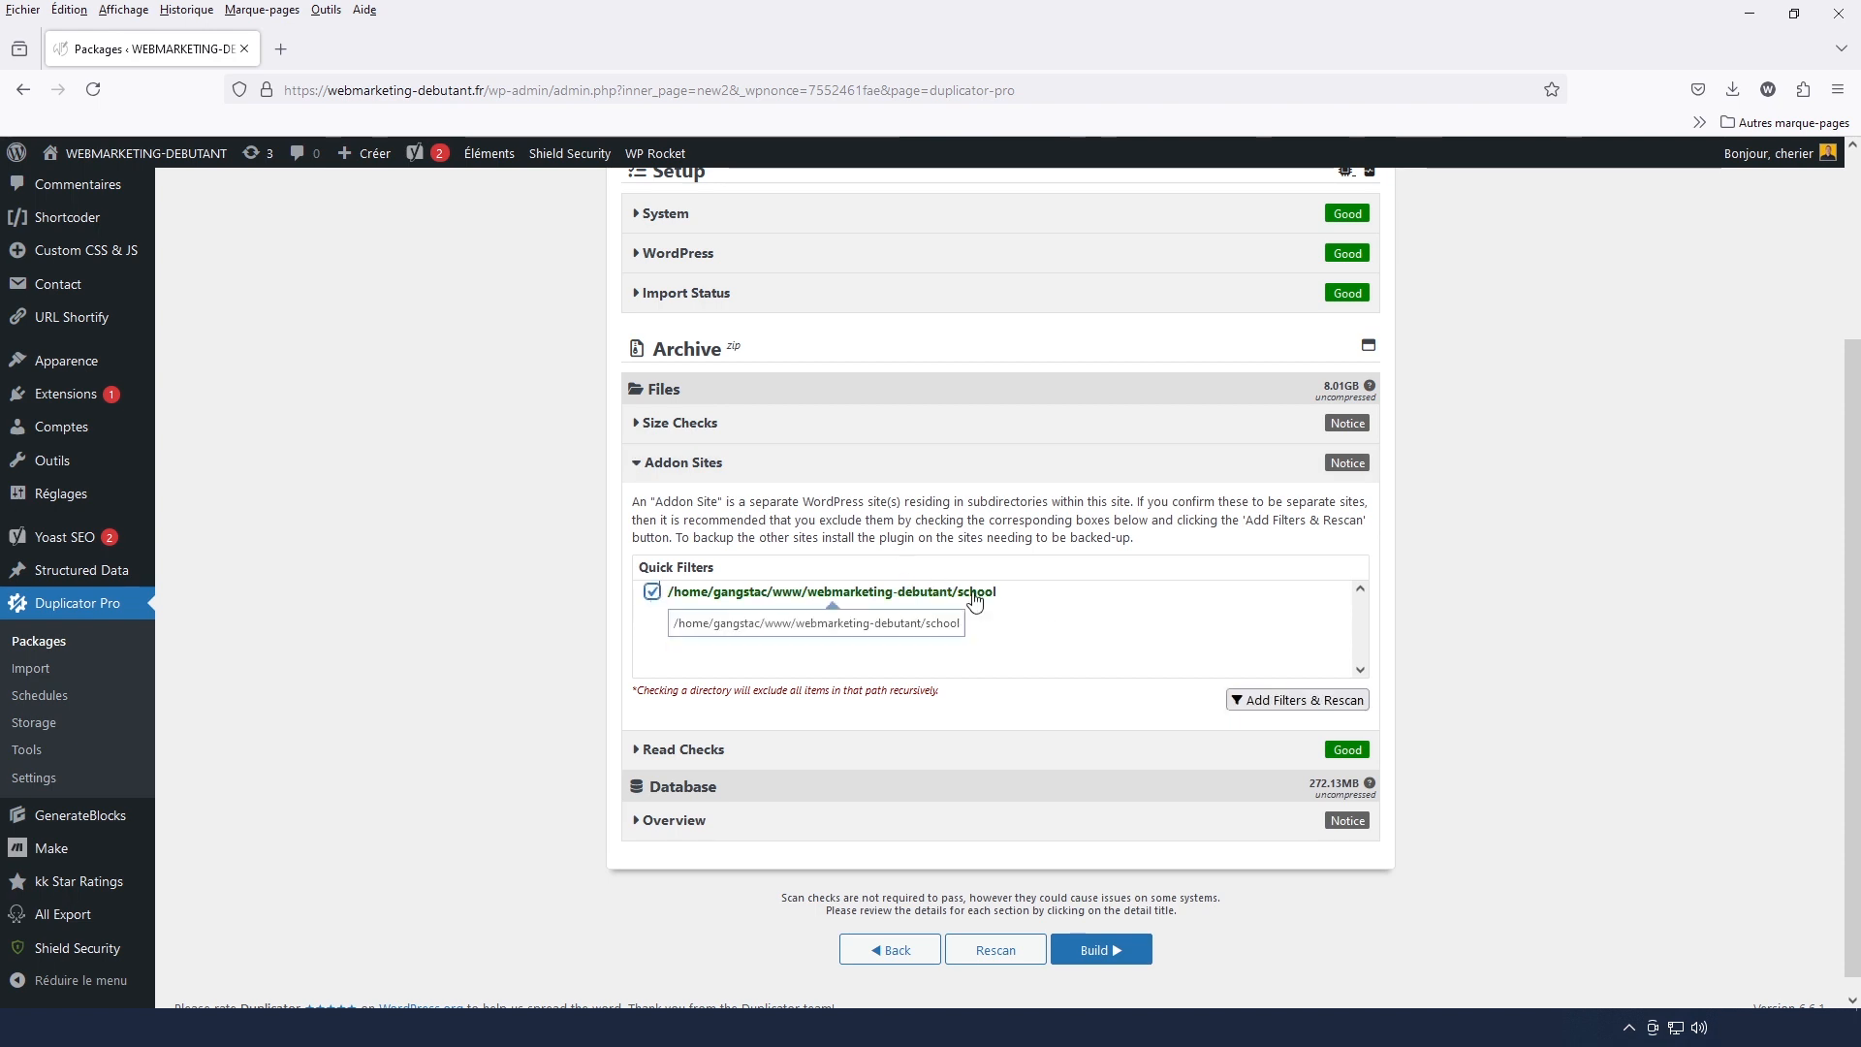
click(1292, 701)
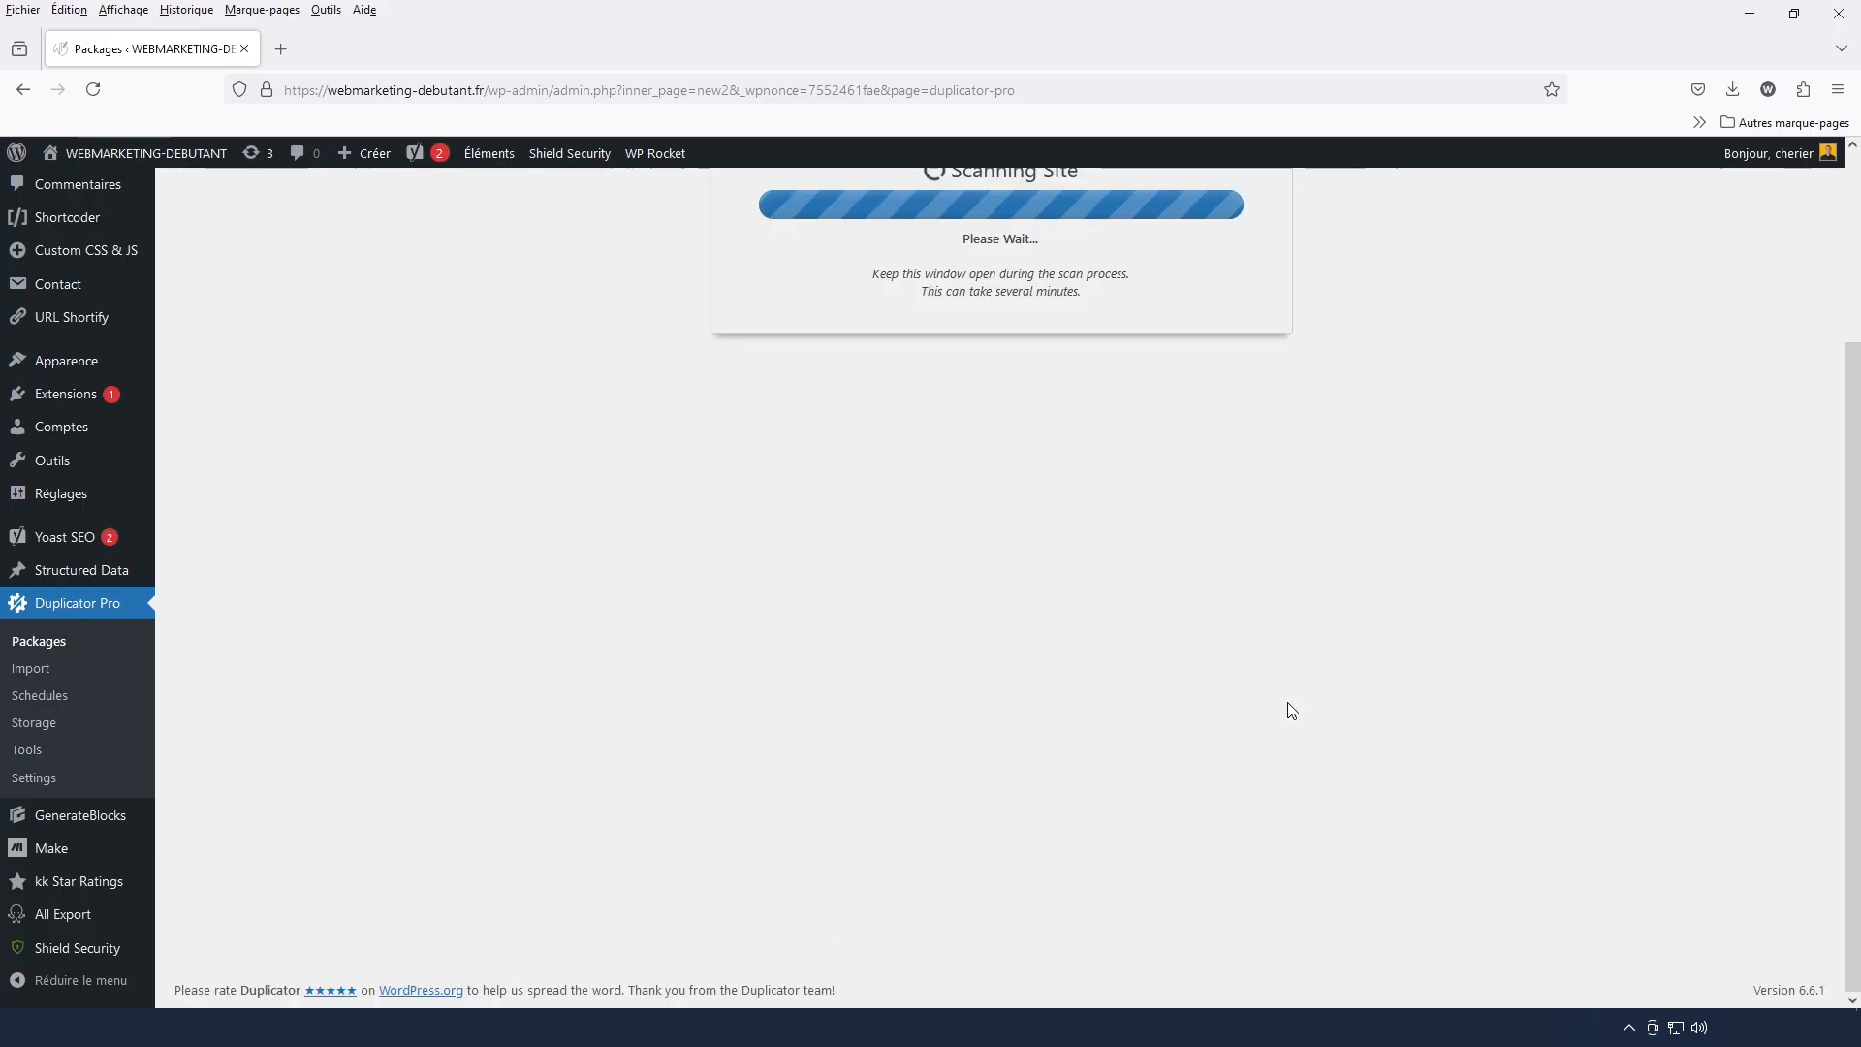
click(1018, 719)
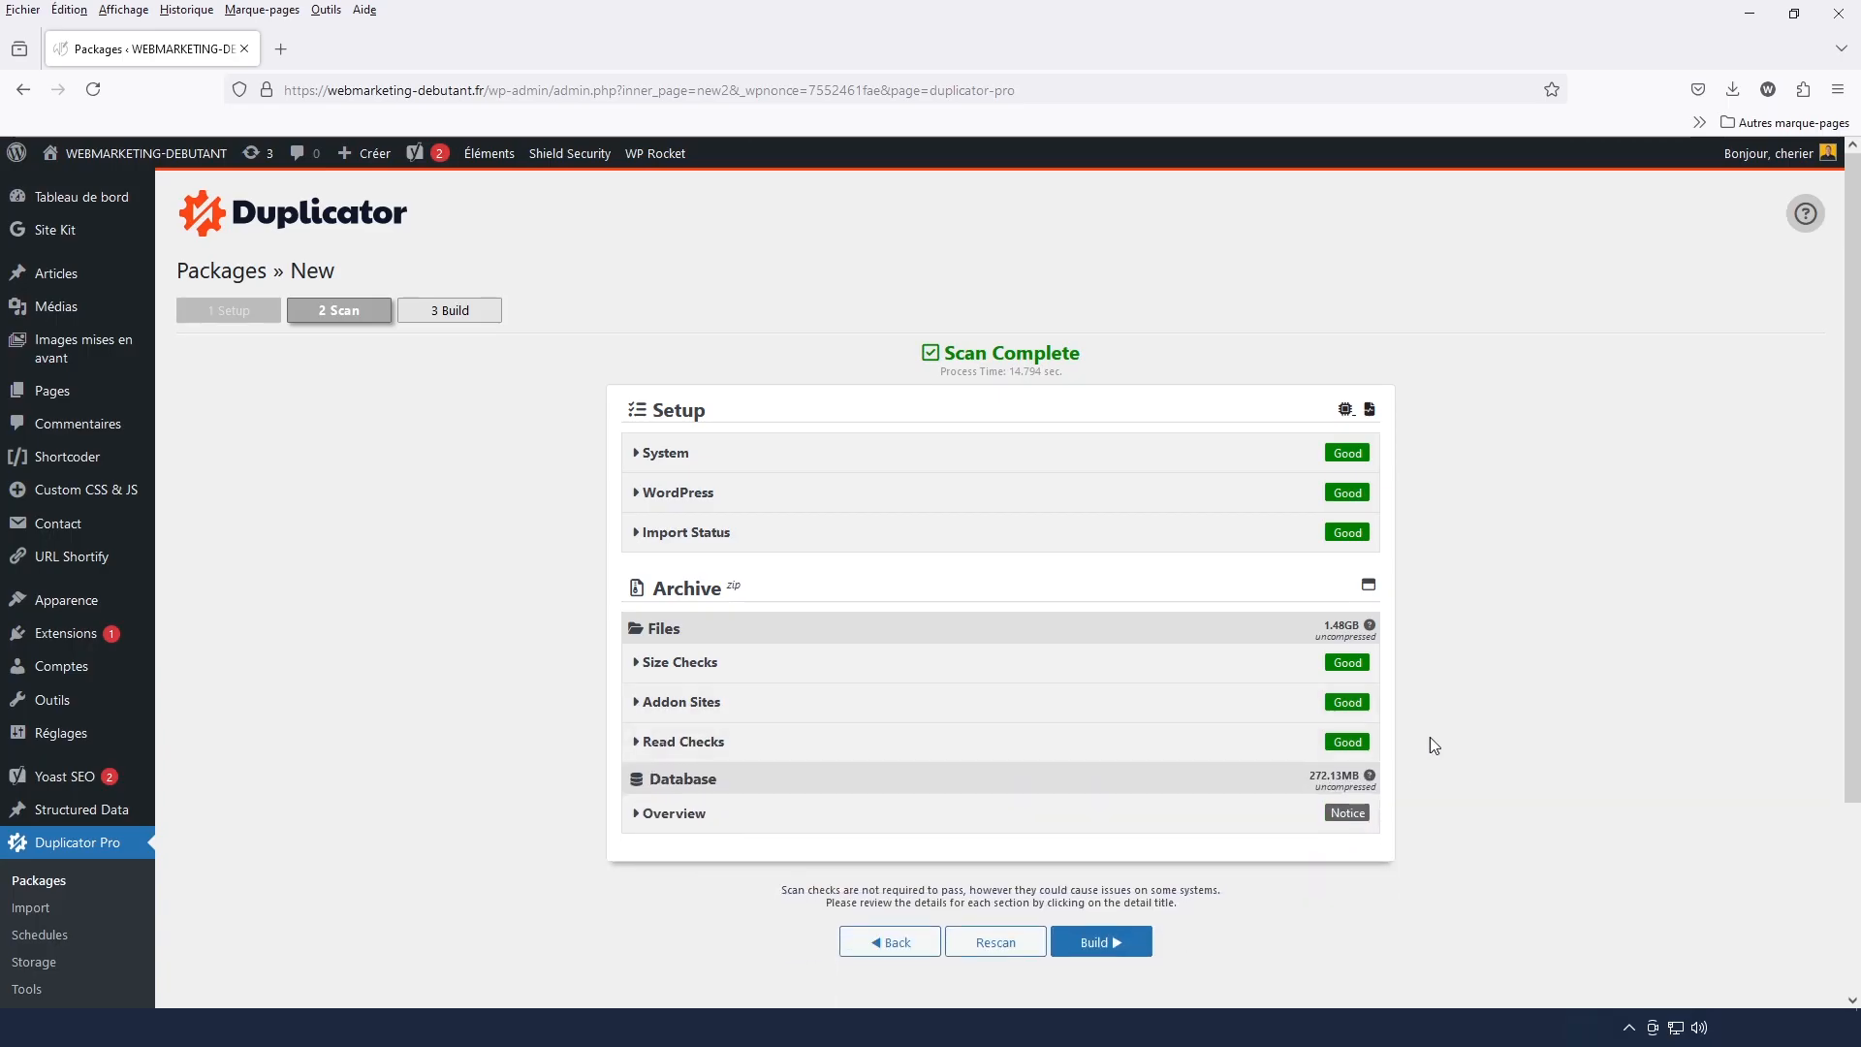
Build the package and download both its installer and archive files
scroll(1102, 812, down, 2)
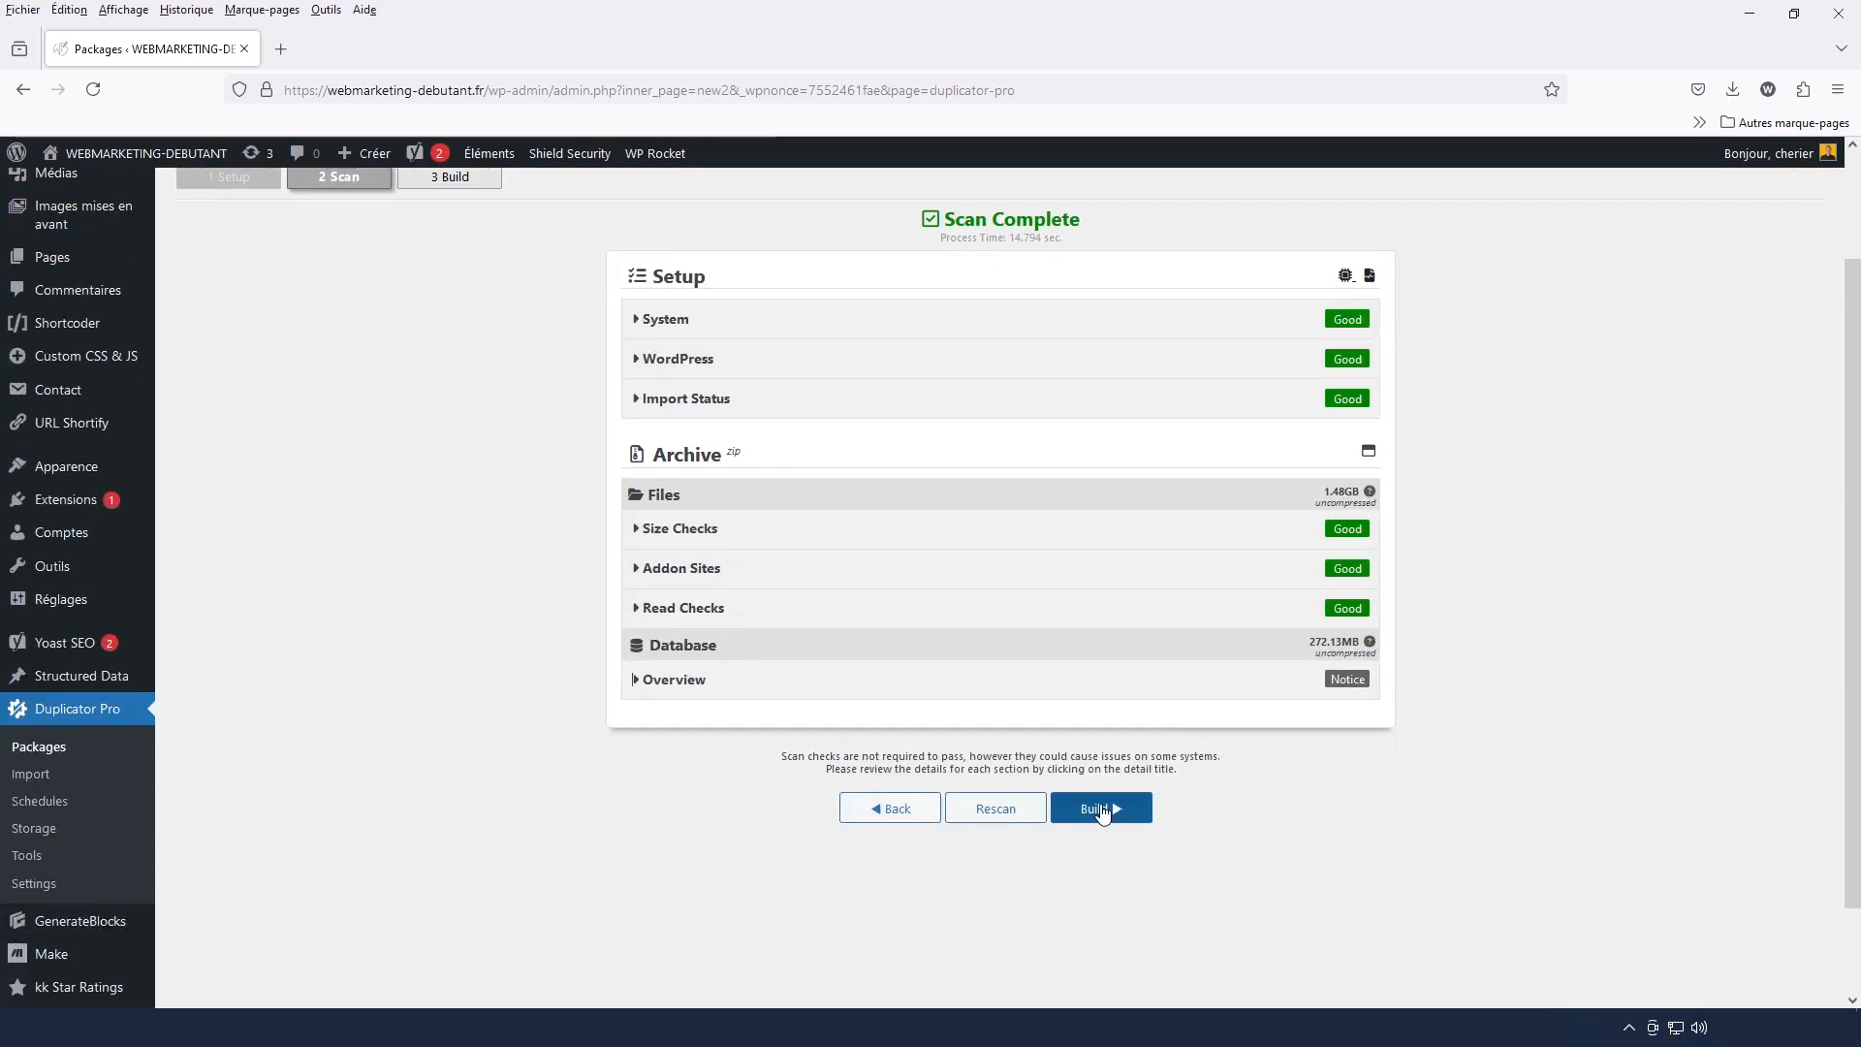
click(1102, 812)
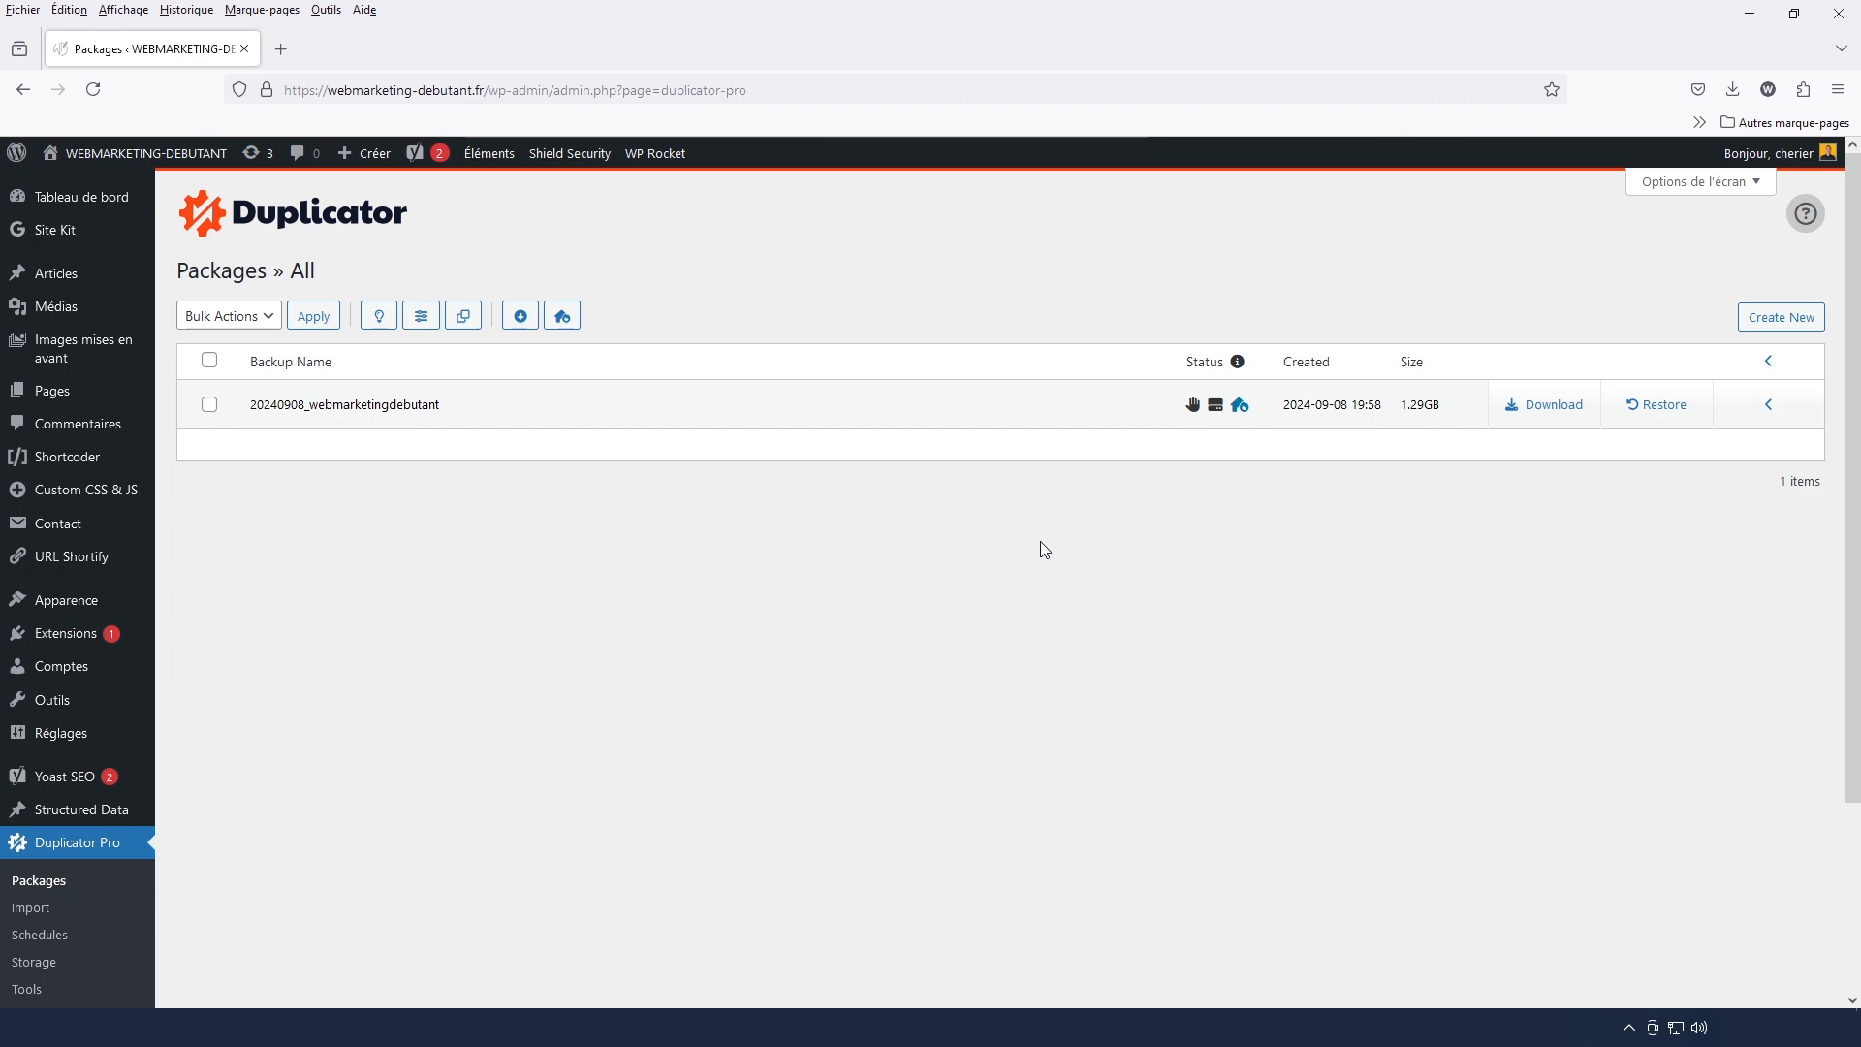
click(1549, 410)
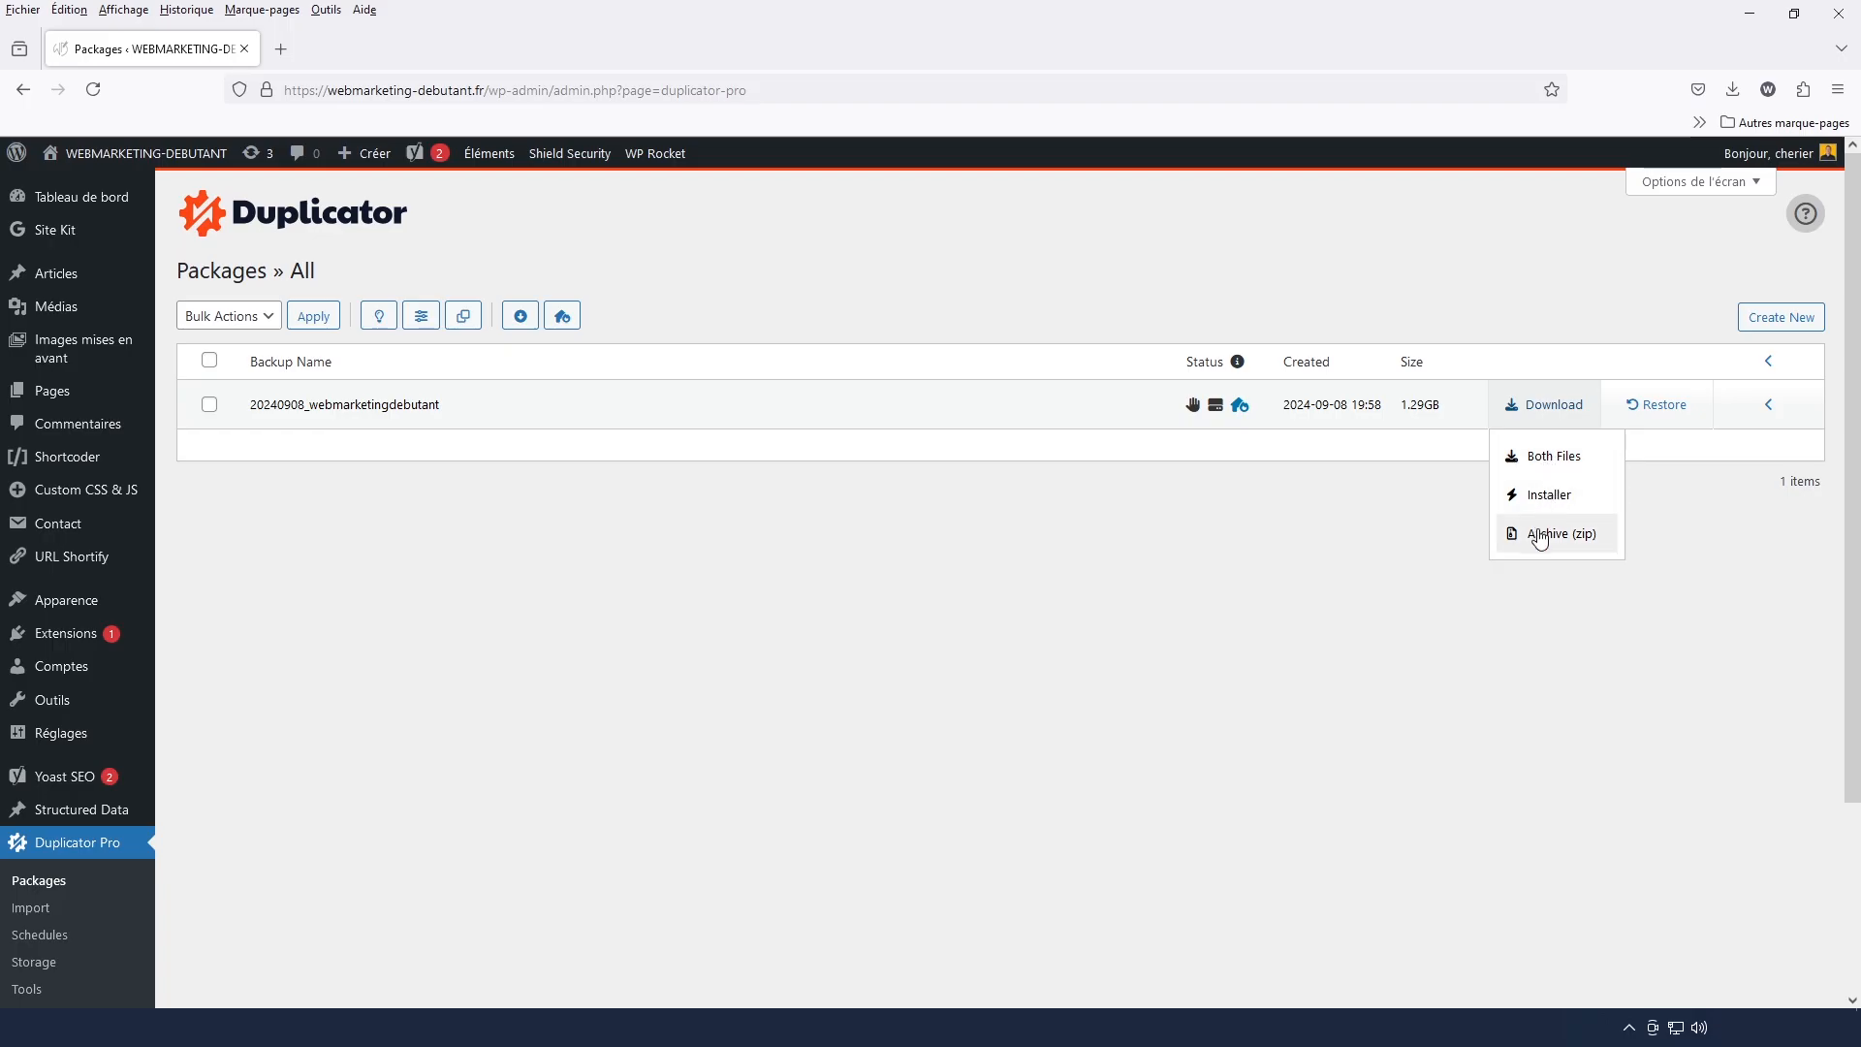
click(1588, 460)
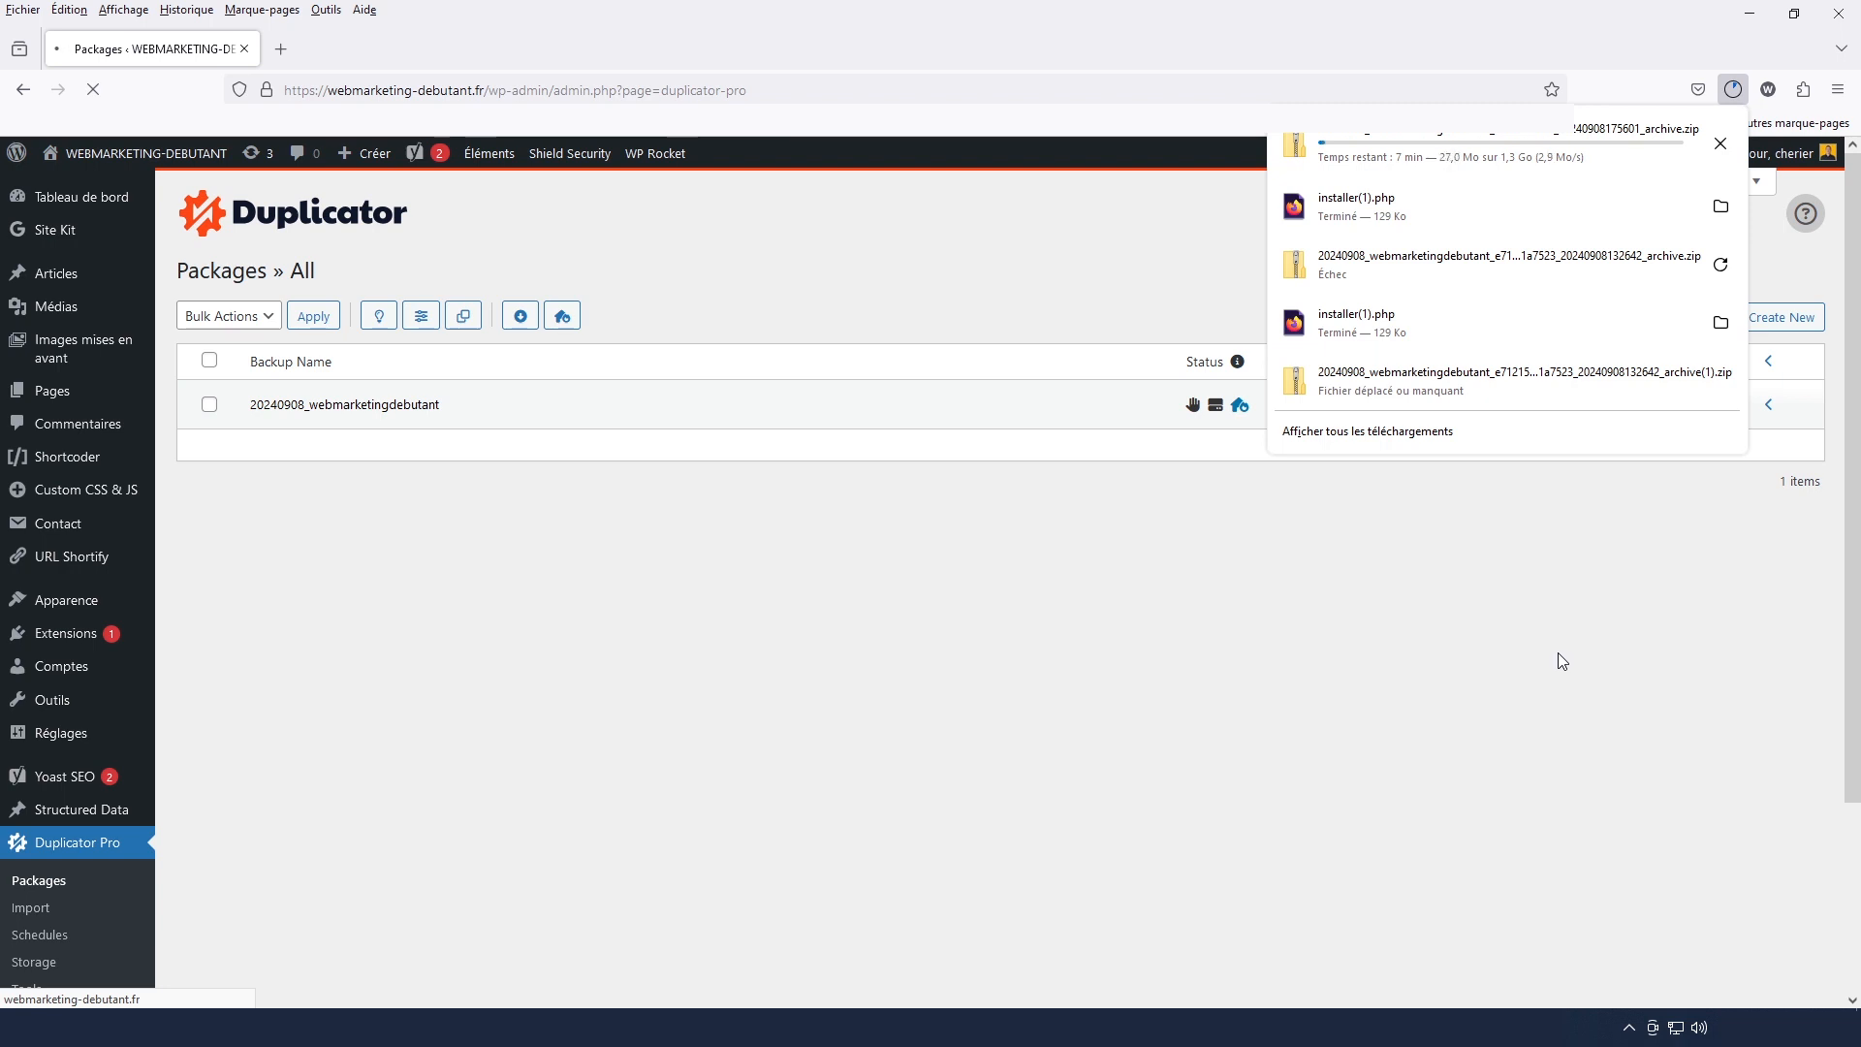
Check the local folder 02-webmarketing-debutant in File Explorer and open the webmarketing-debutant virtual host from Wampserver's localhost page
click(545, 1027)
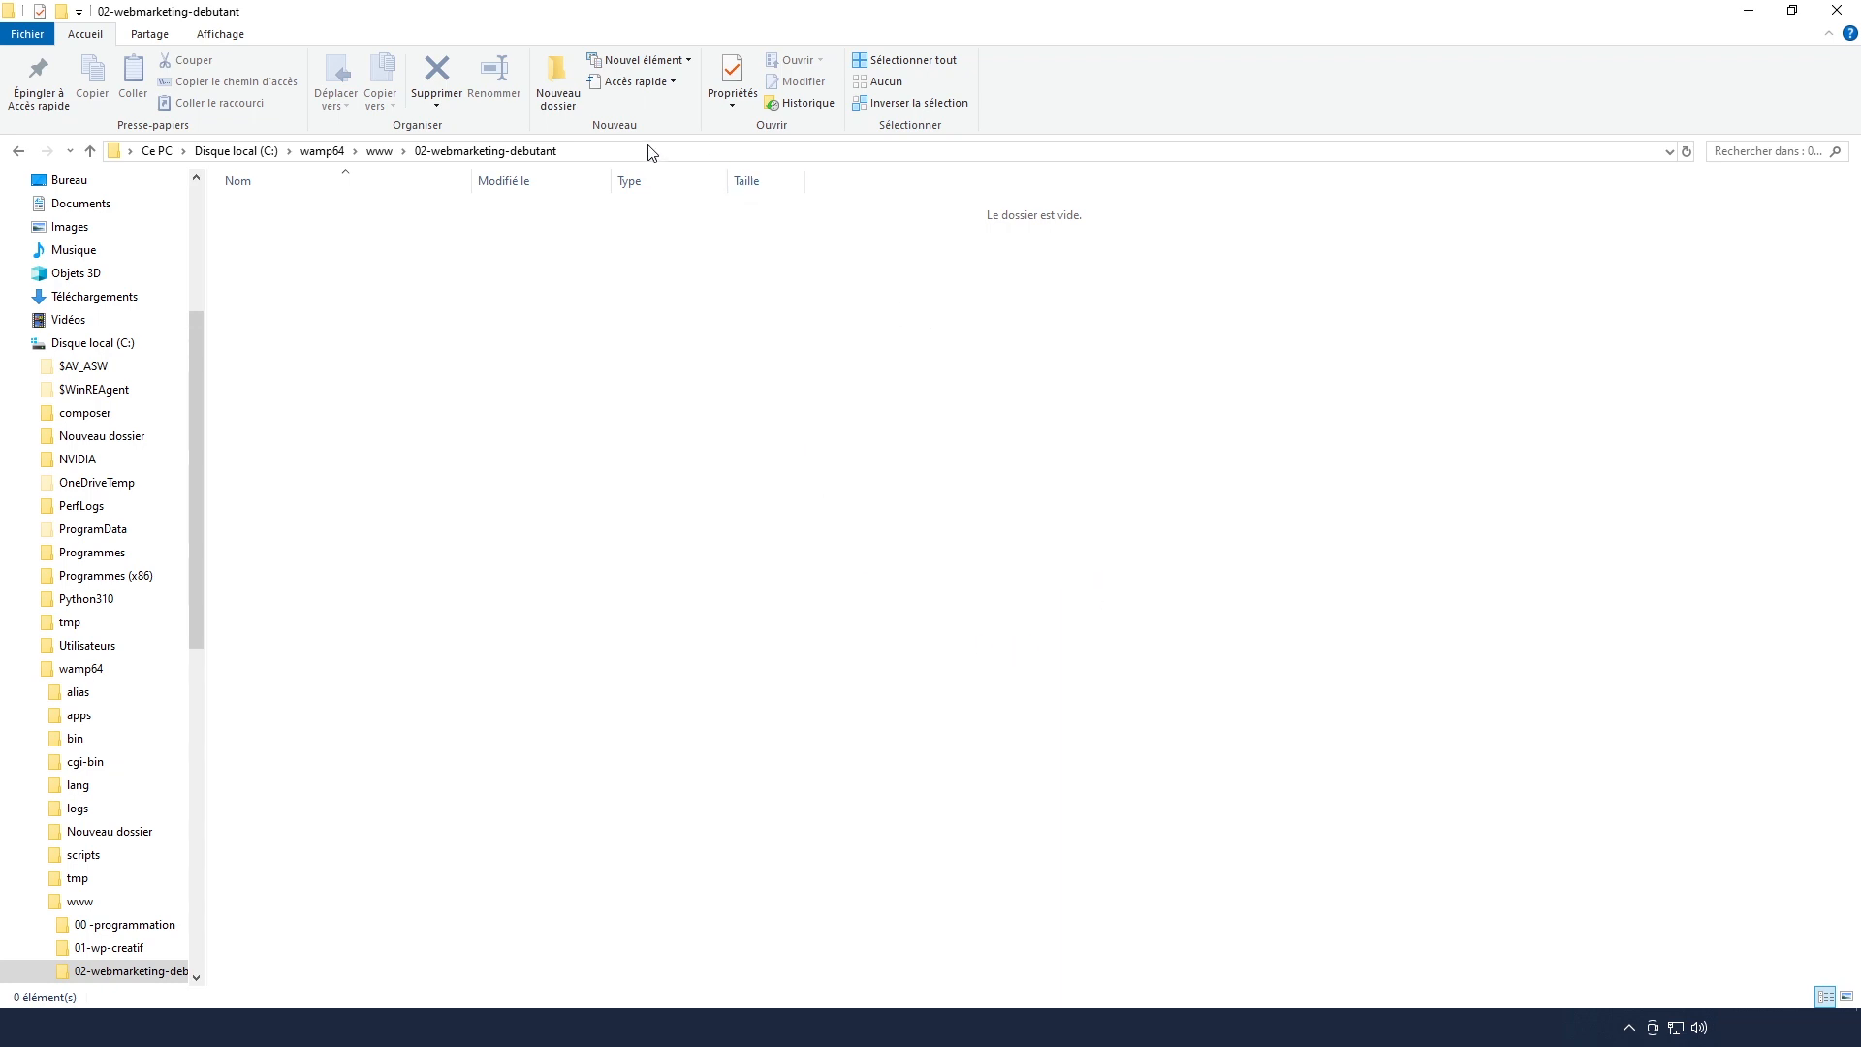
click(1628, 1028)
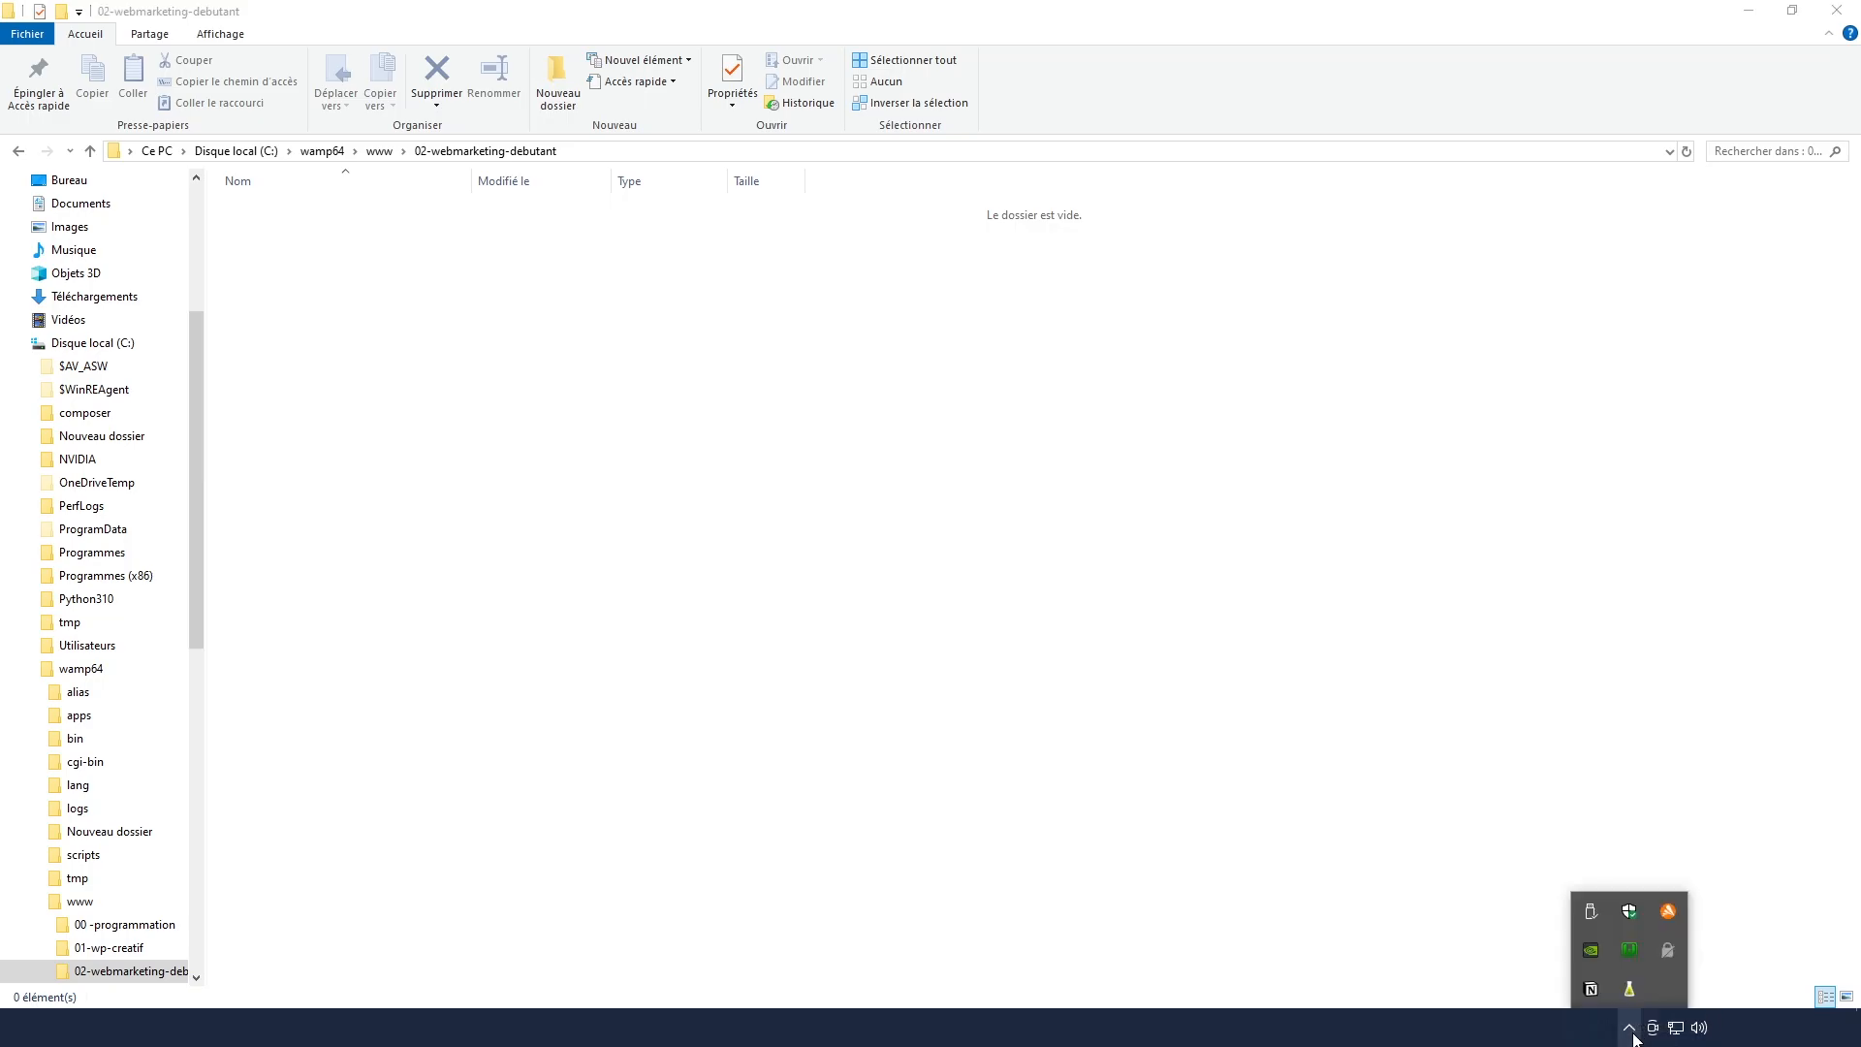
click(1631, 952)
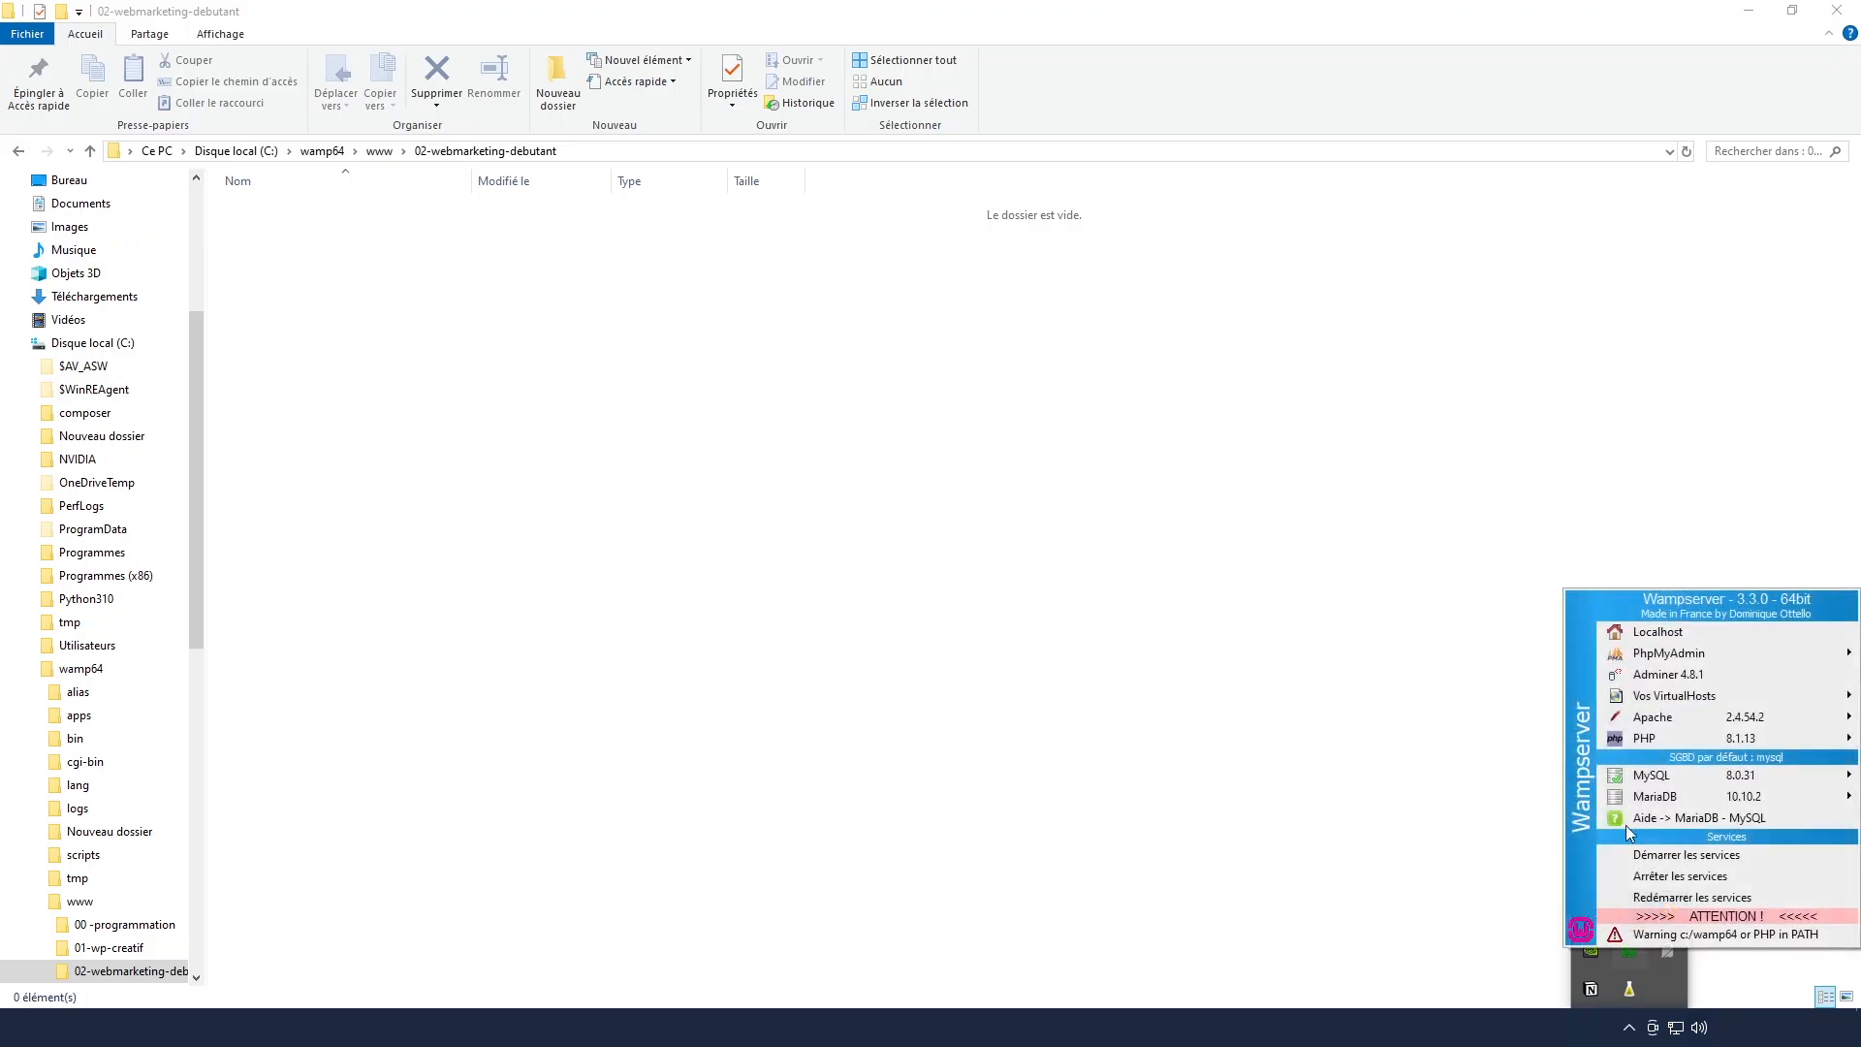
click(1645, 635)
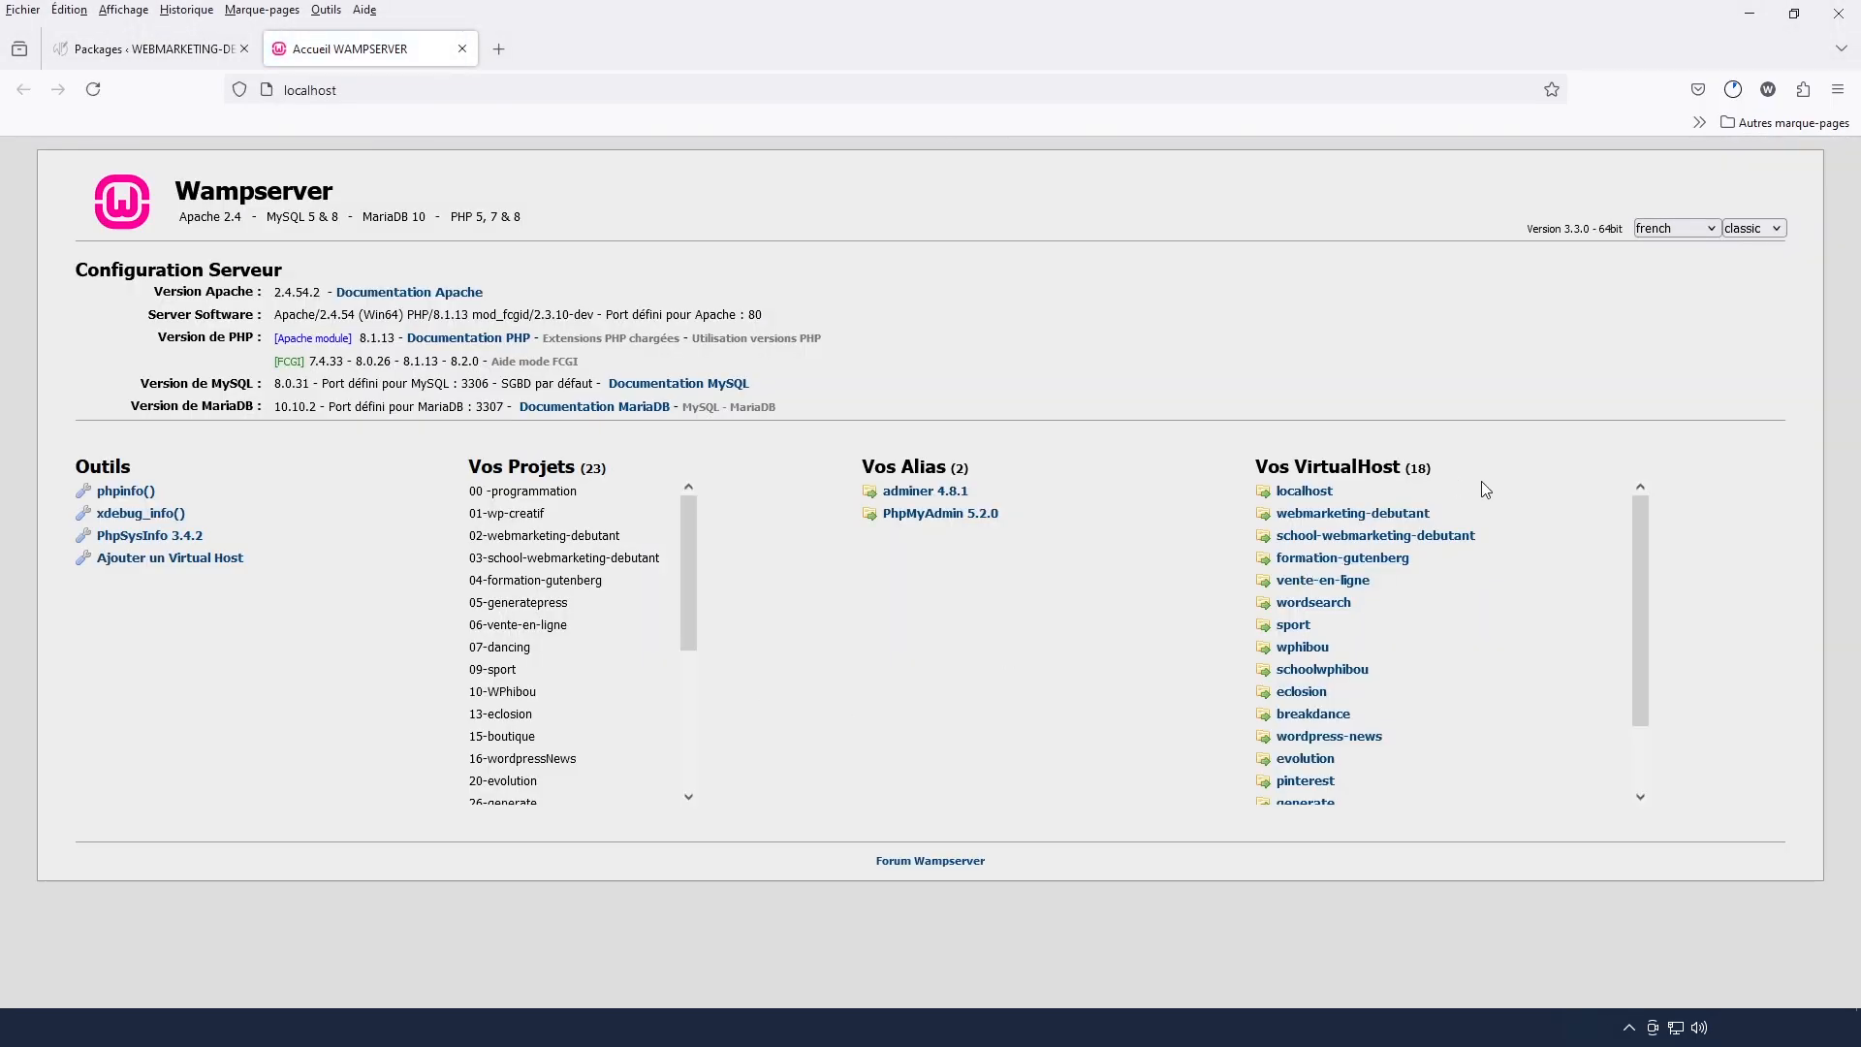
click(1308, 524)
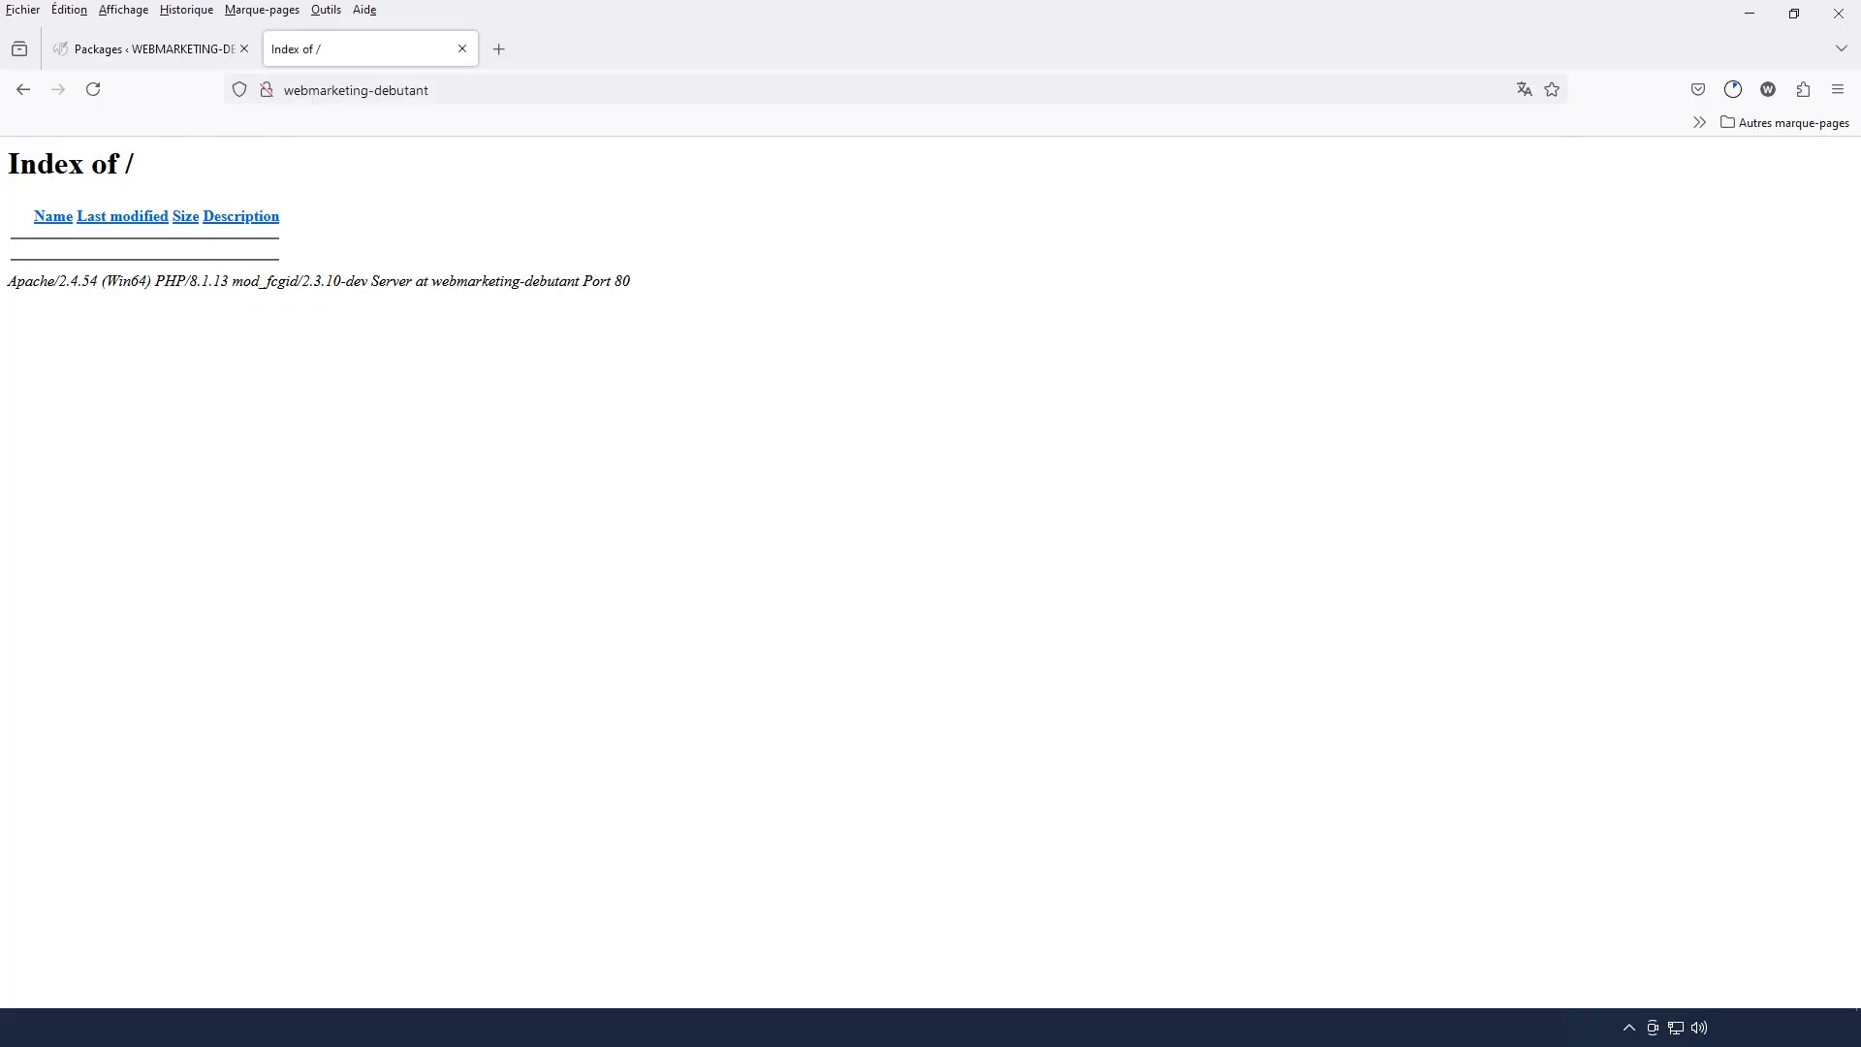
Open phpMyAdmin 5.2.0 from Wampserver
click(1629, 1031)
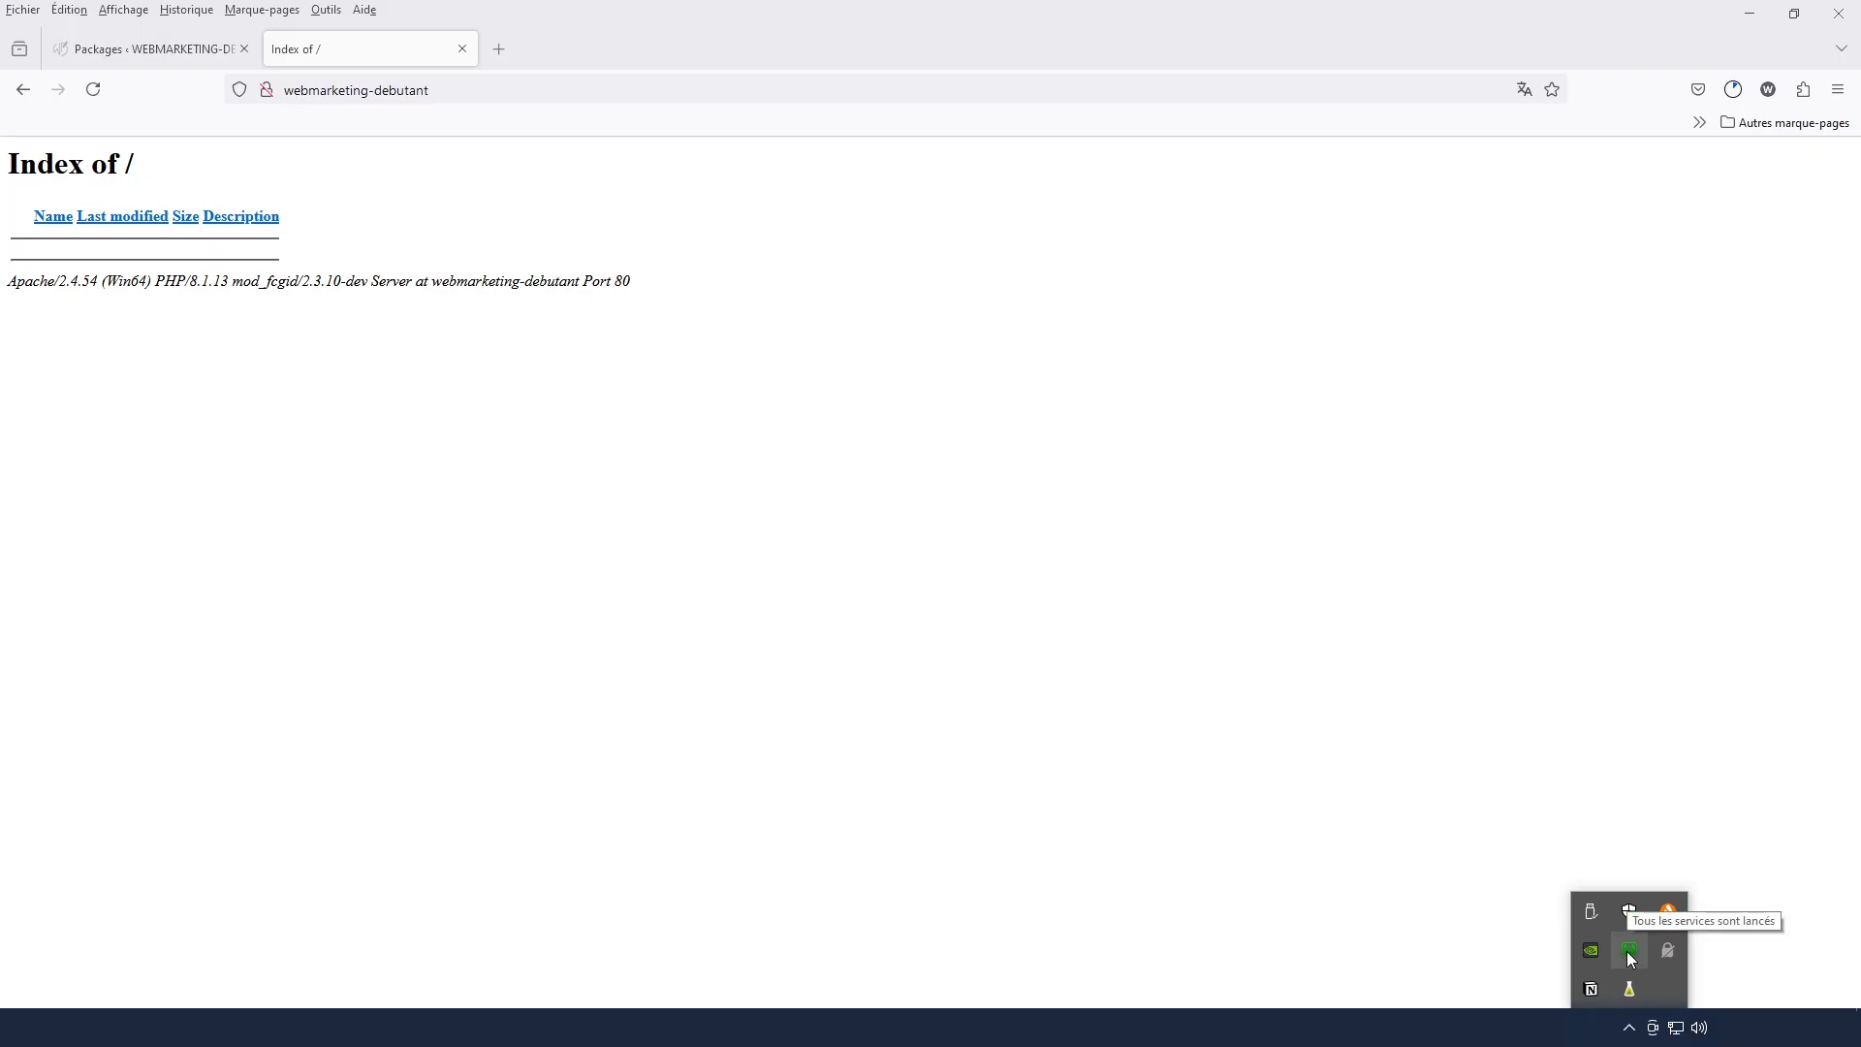
click(1626, 952)
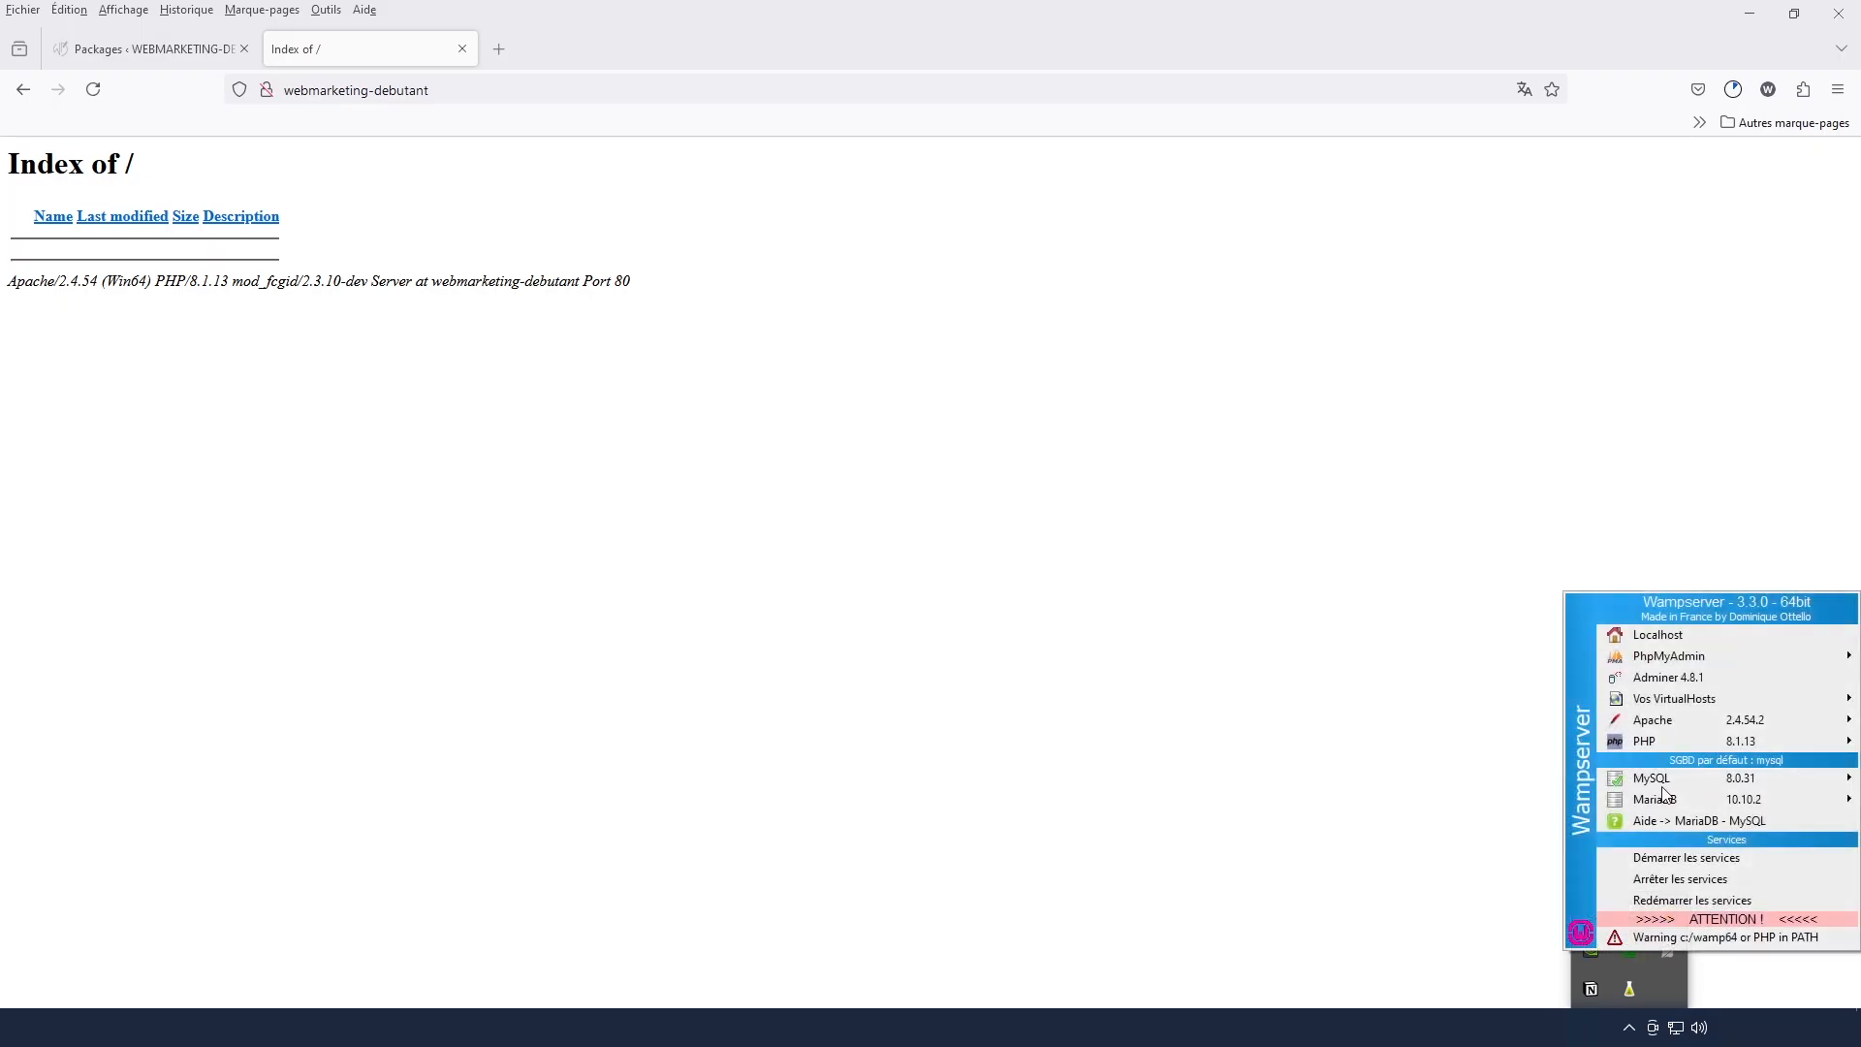
mouse_move(1675, 659)
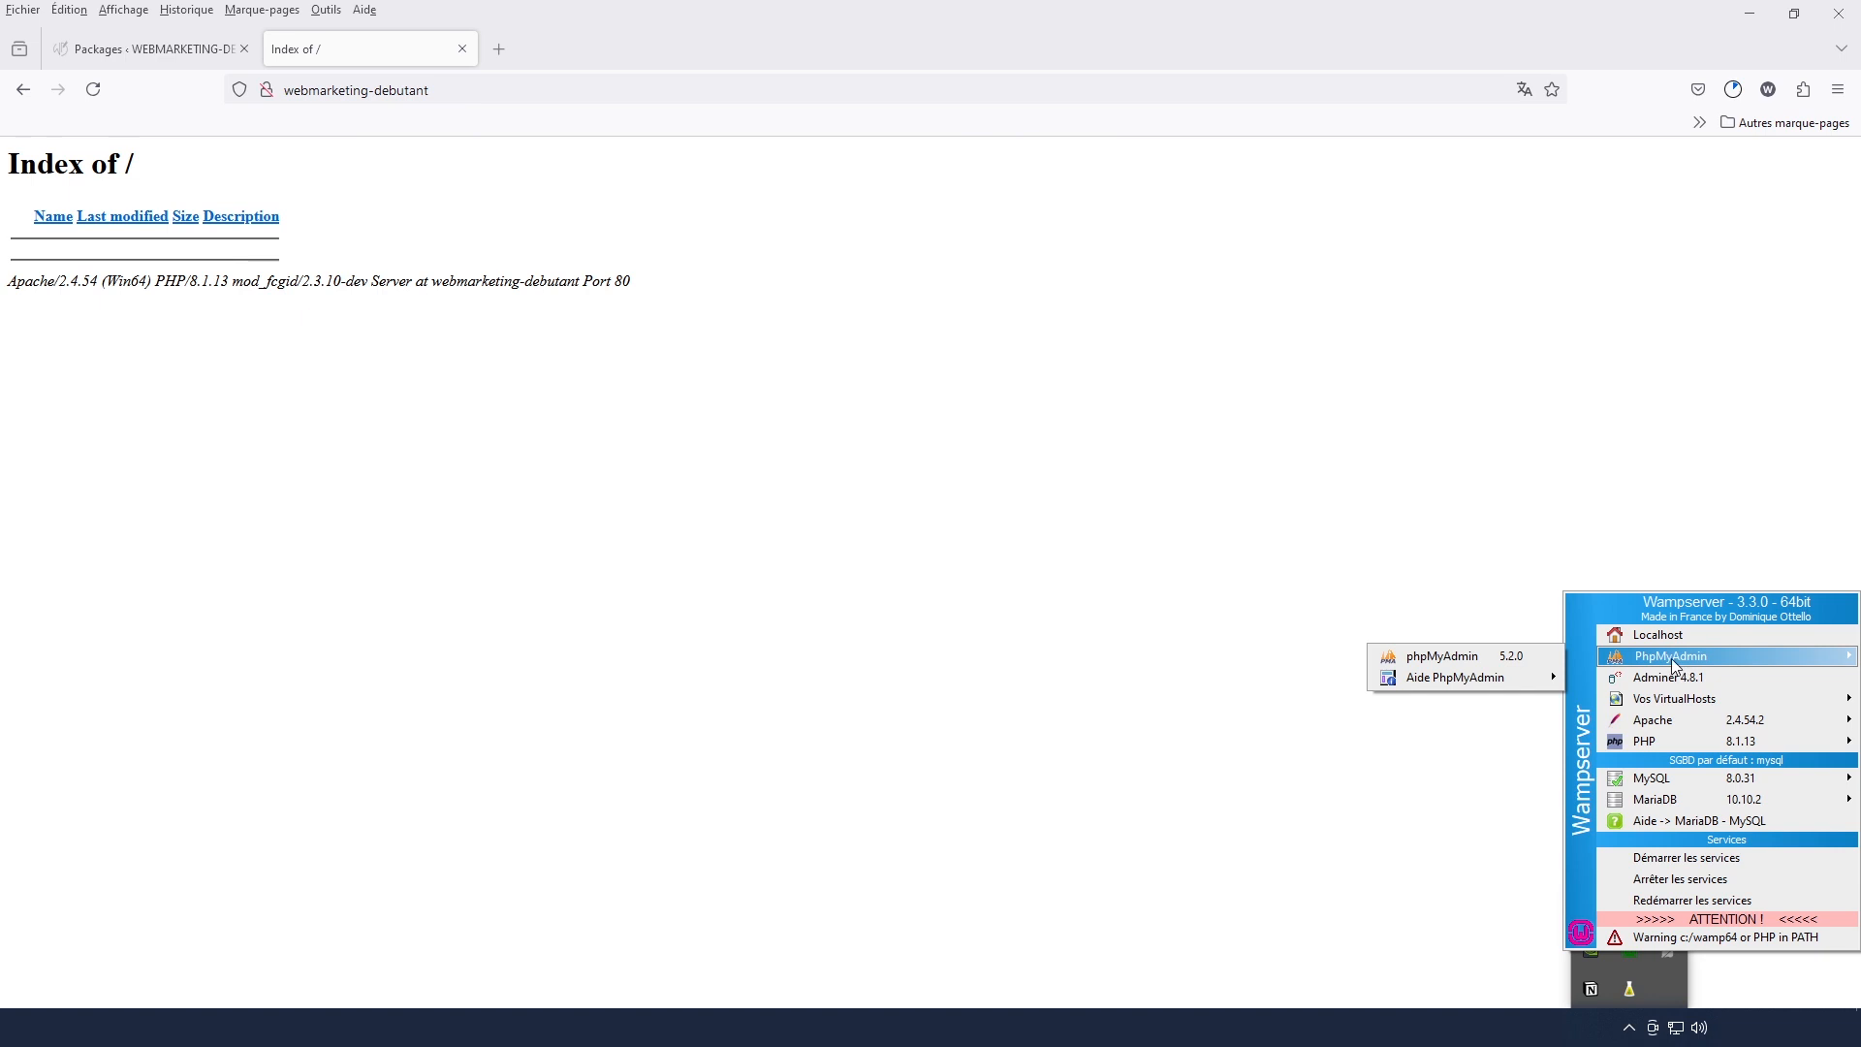
click(1516, 656)
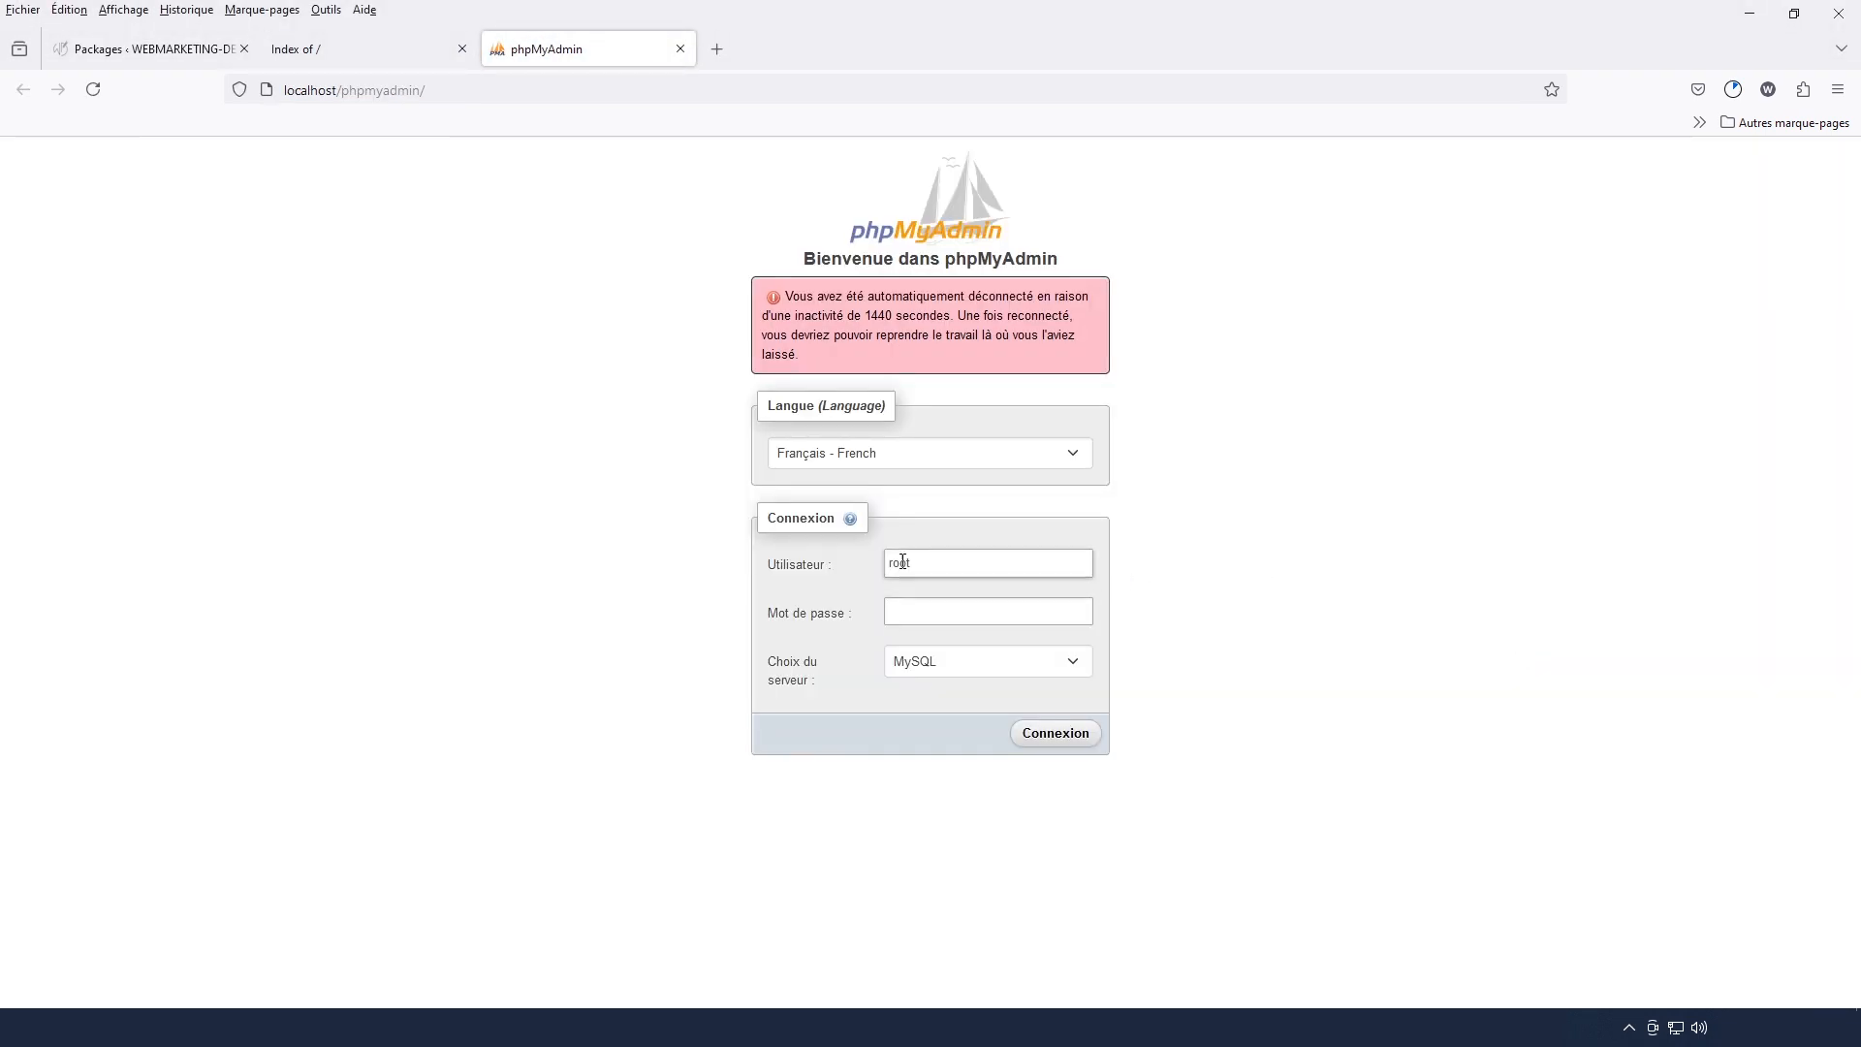
Log in to phpMyAdmin as root on the MySQL server and open the webmarketing-debutant database
click(1040, 748)
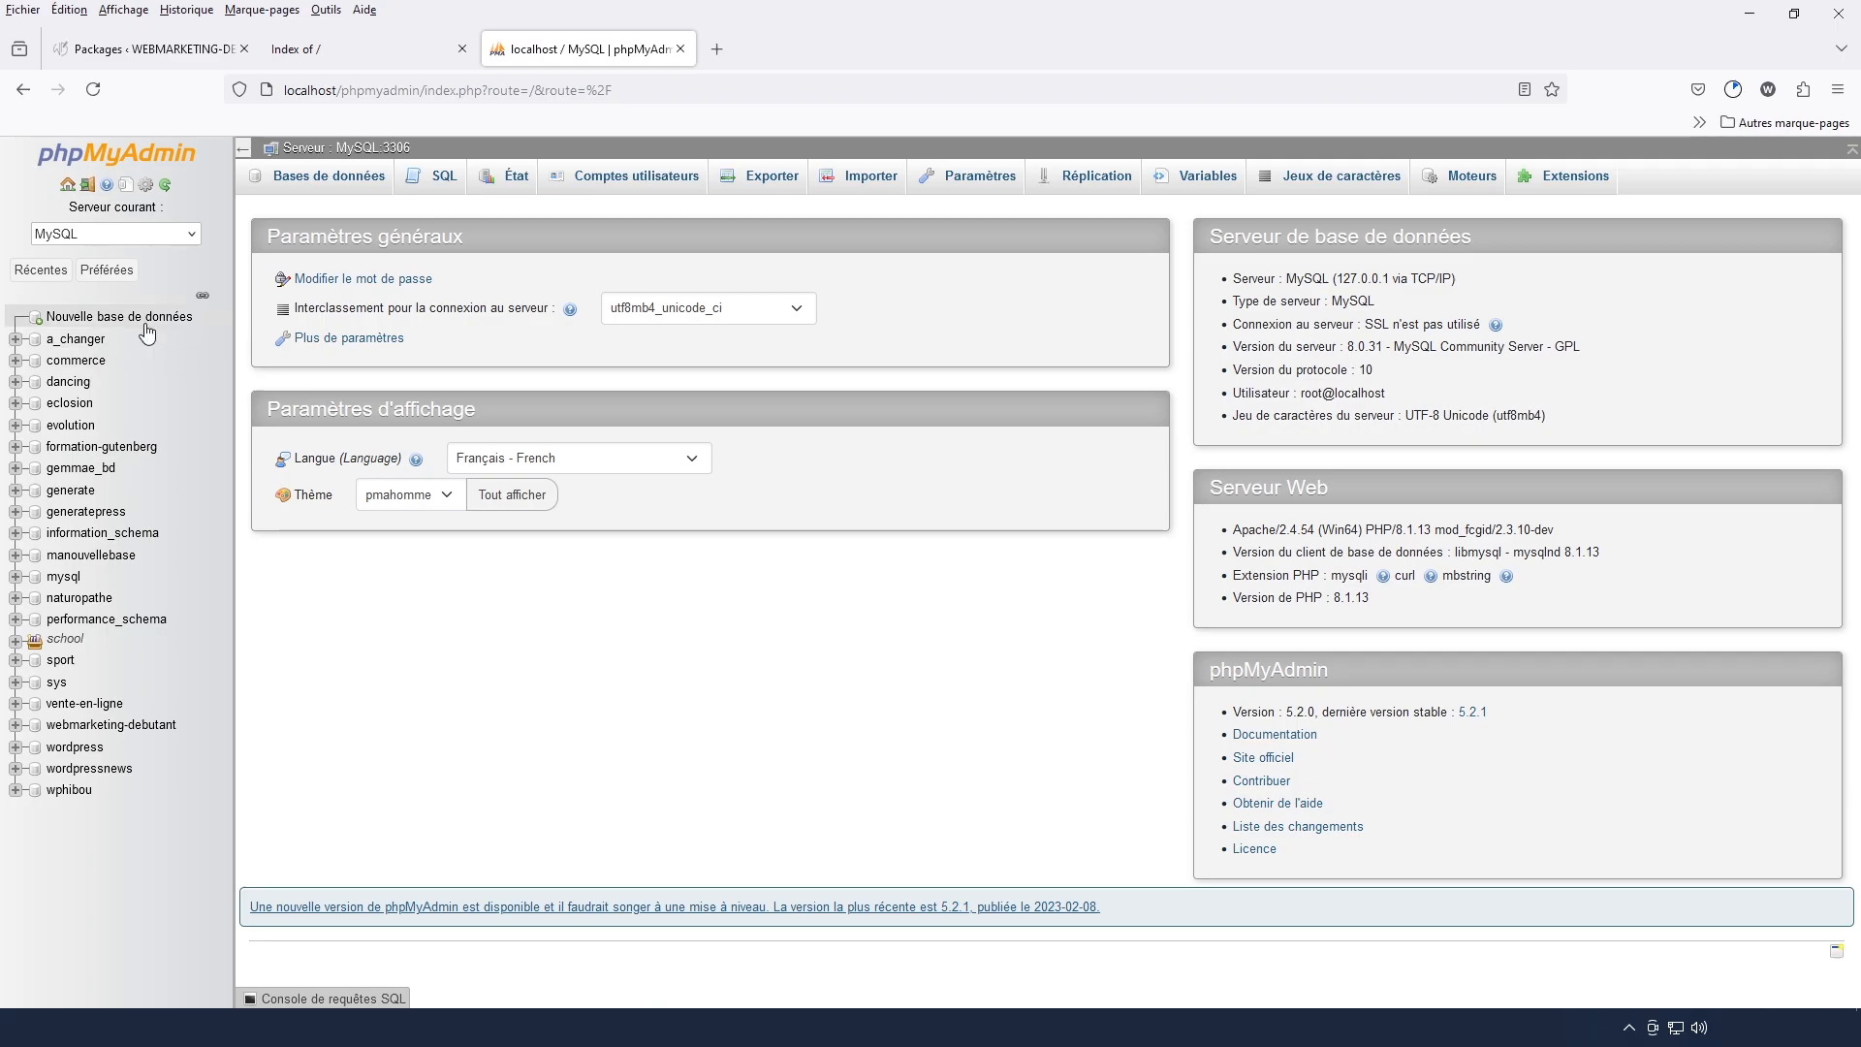
click(76, 729)
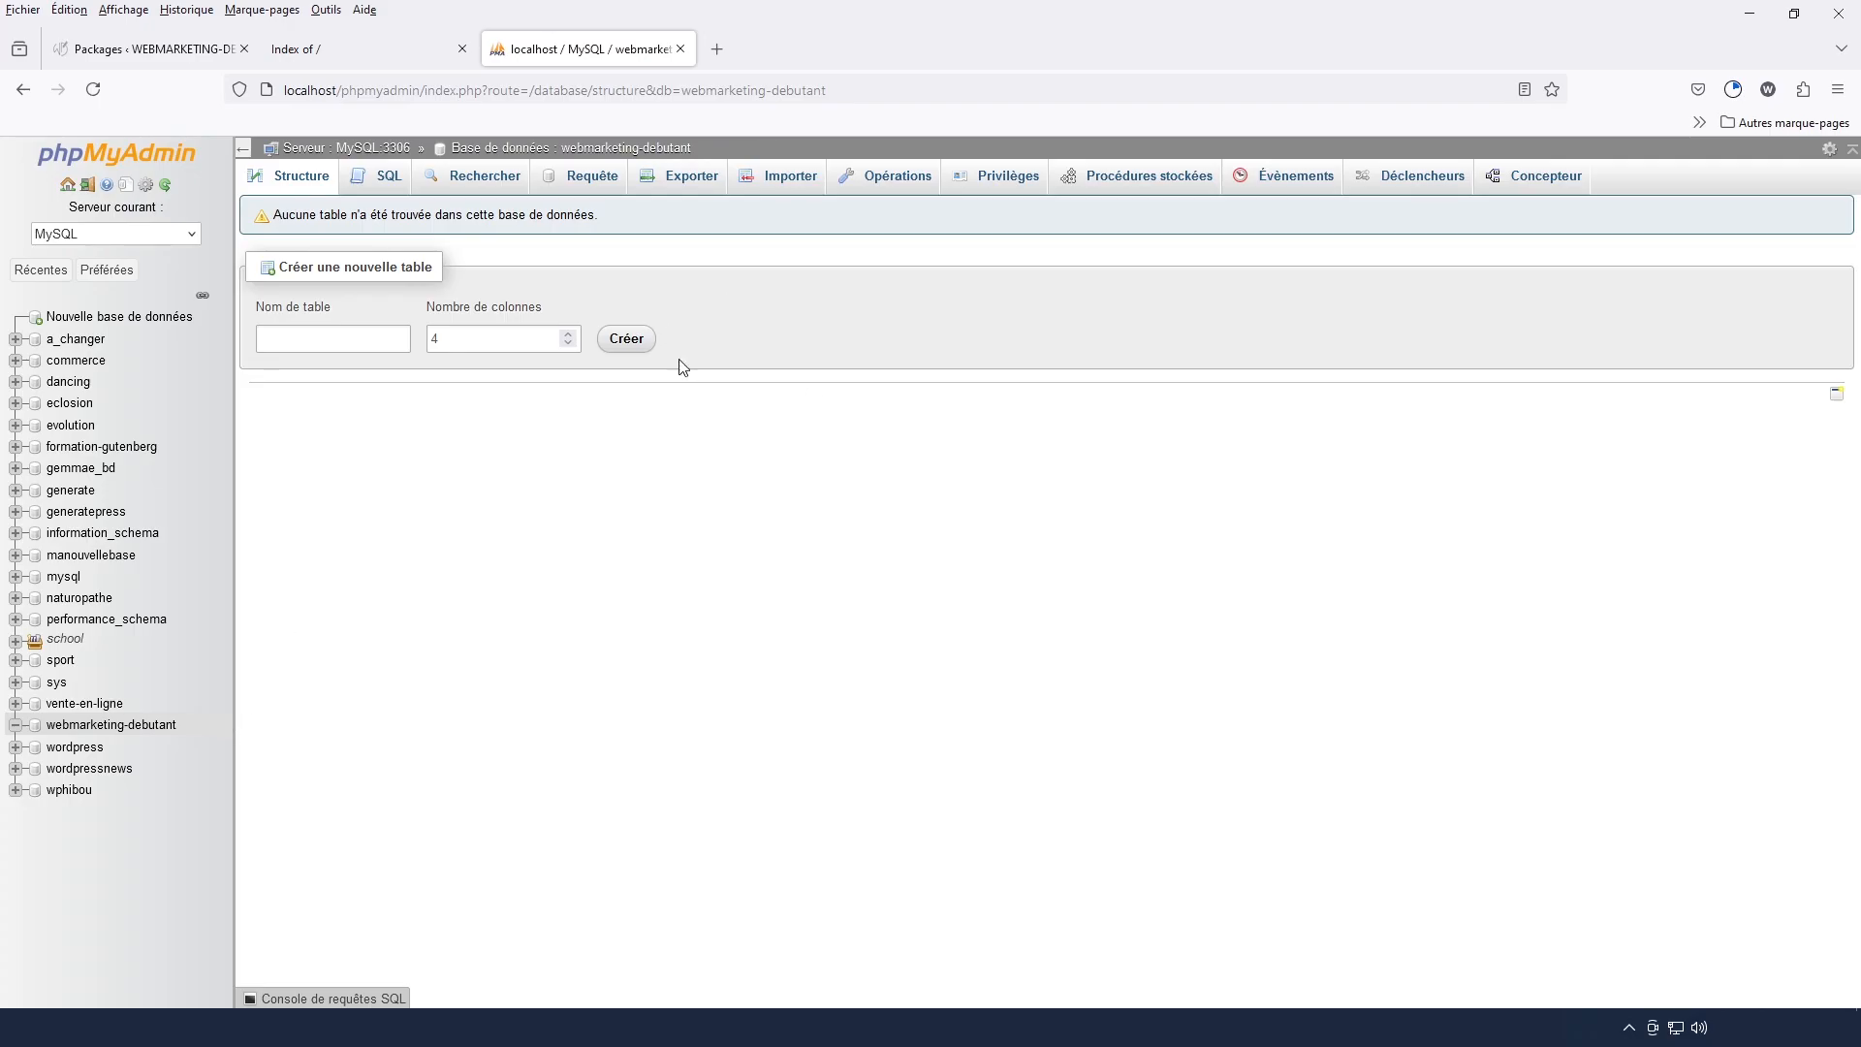
Copy the zip archive and installer.php from the WD downloads folder in File Explorer into C:\wamp64\www\02-webmarketing-debutant
key(alt+Tab)
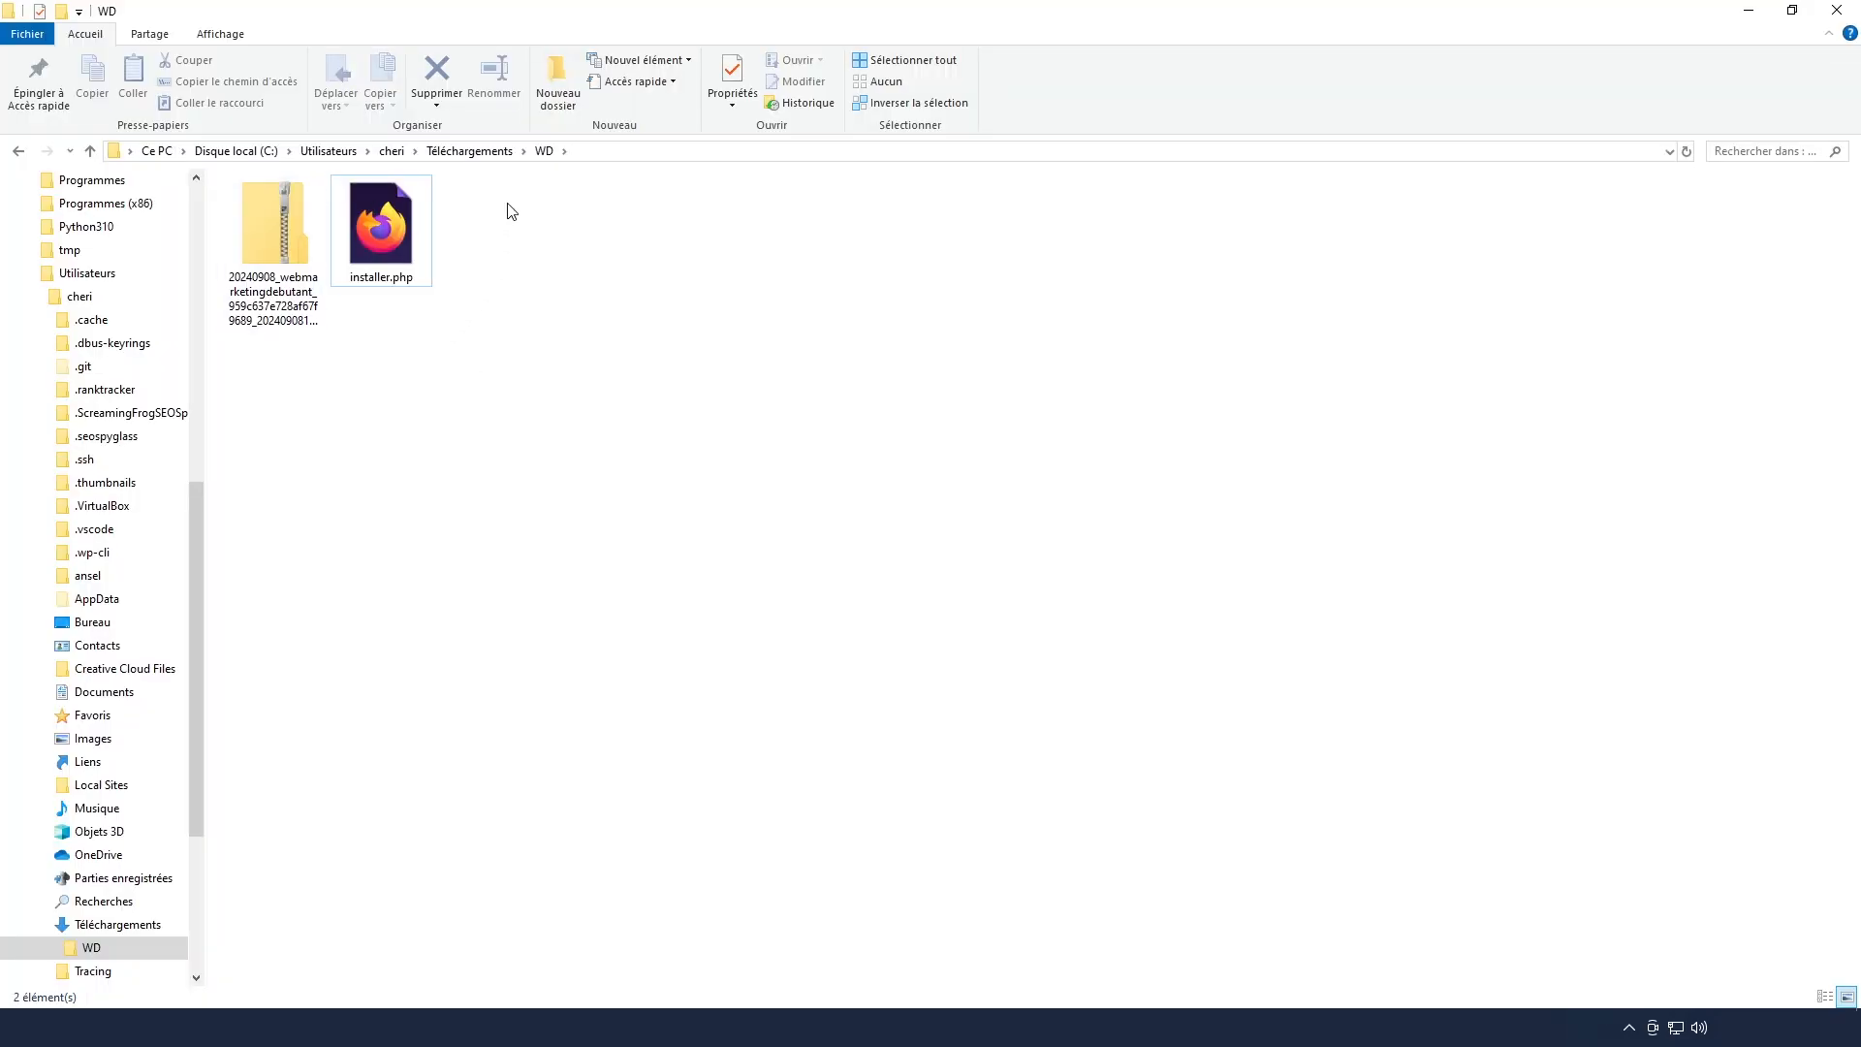
drag(506, 198, 296, 289)
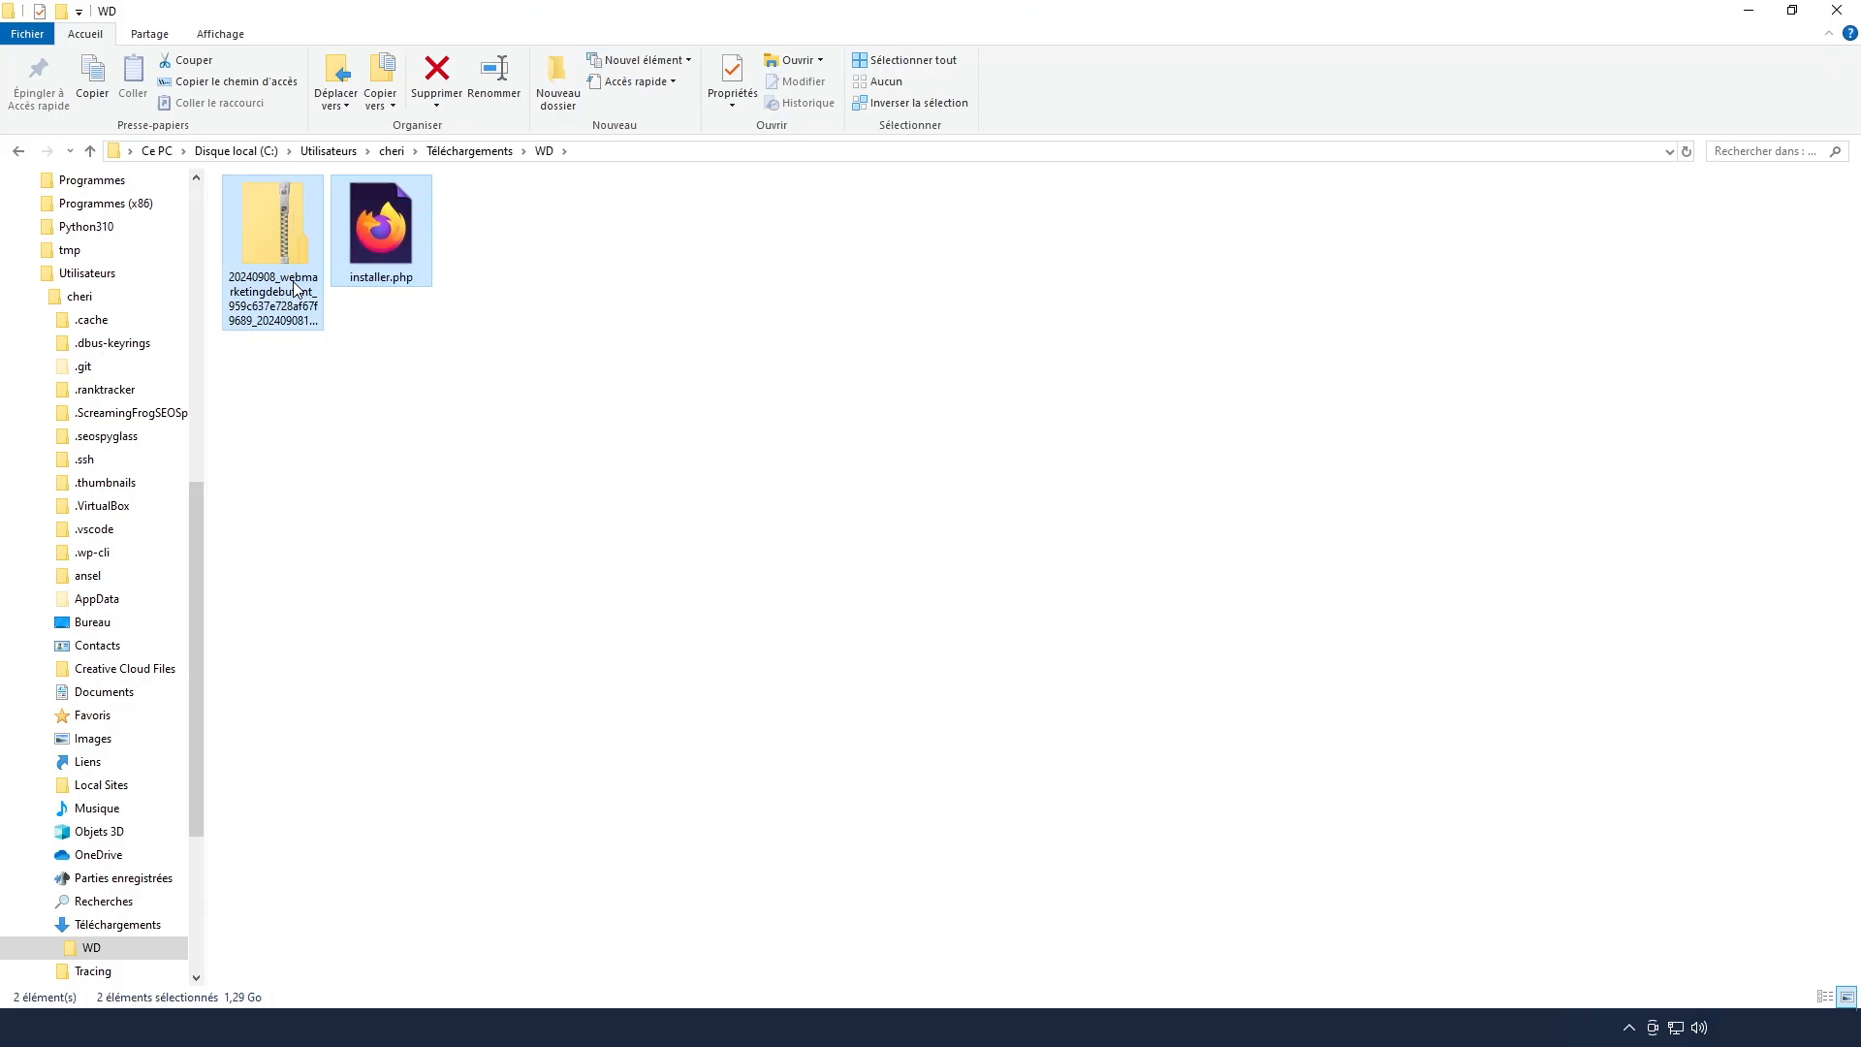
right_click(295, 289)
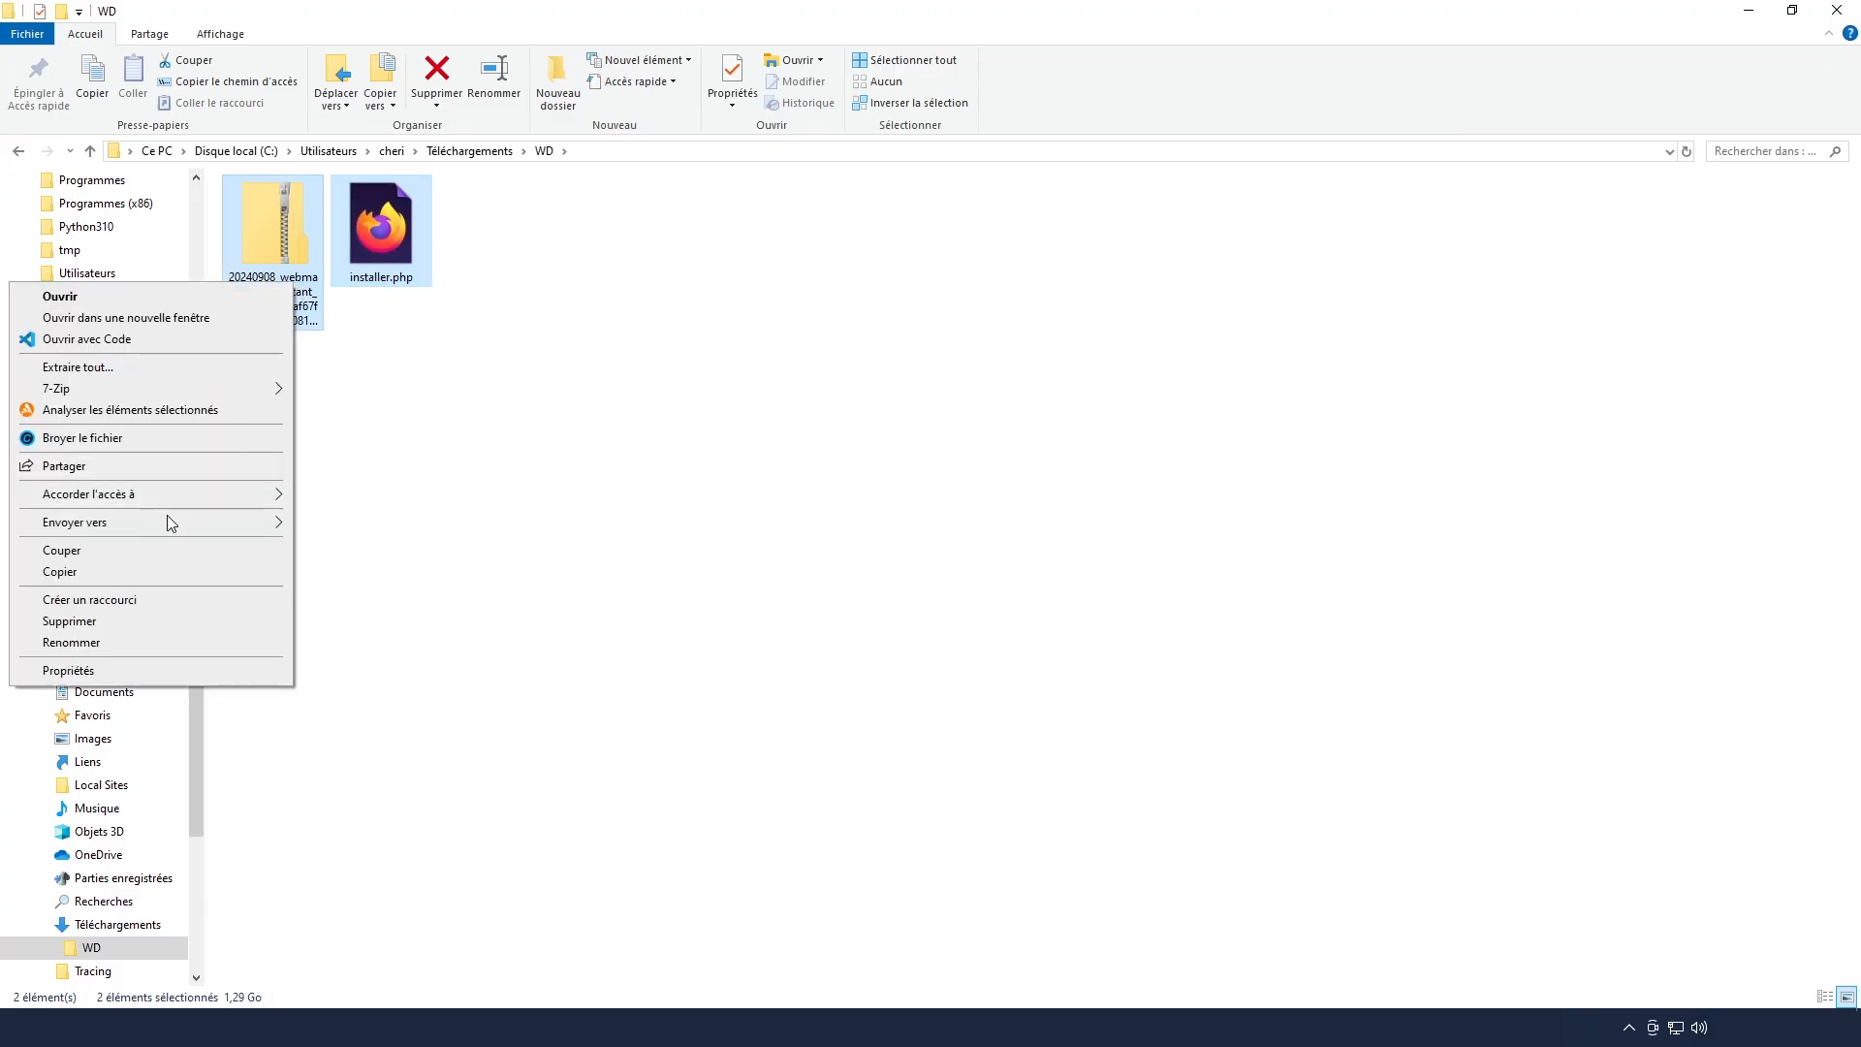
click(150, 571)
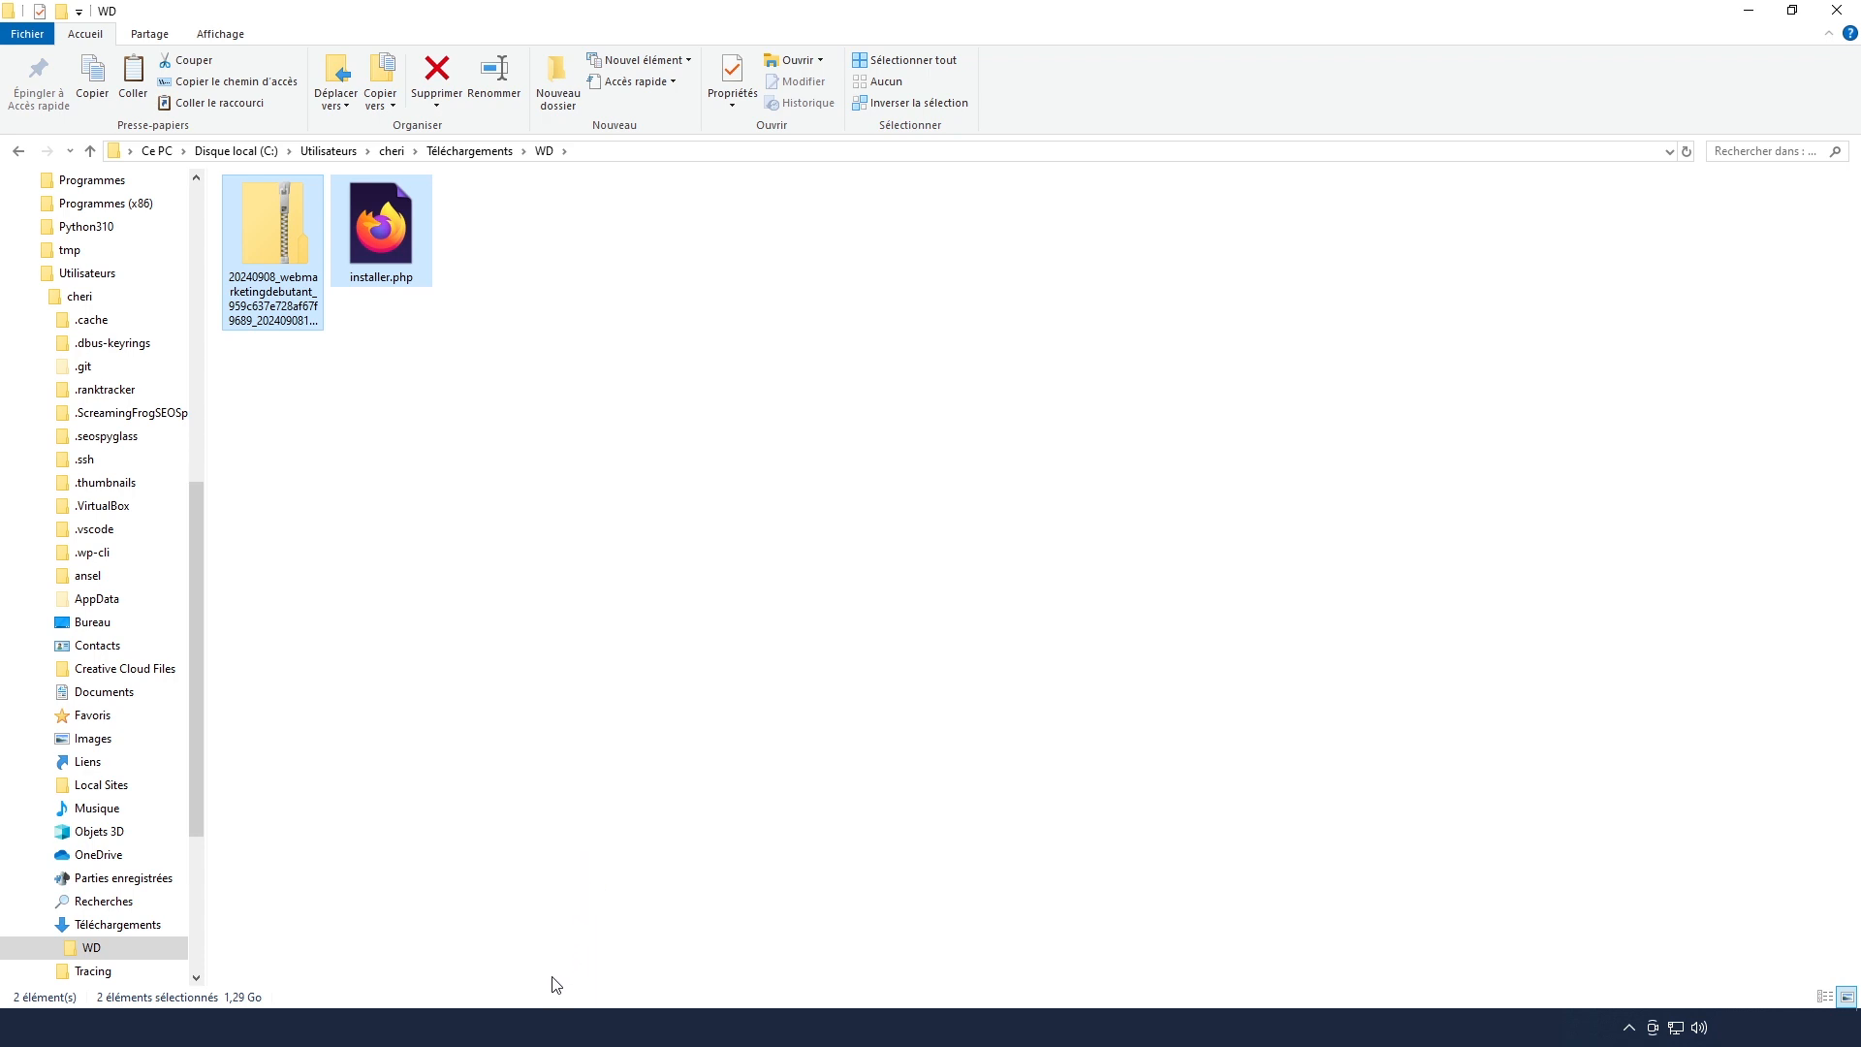
mouse_move(540, 1027)
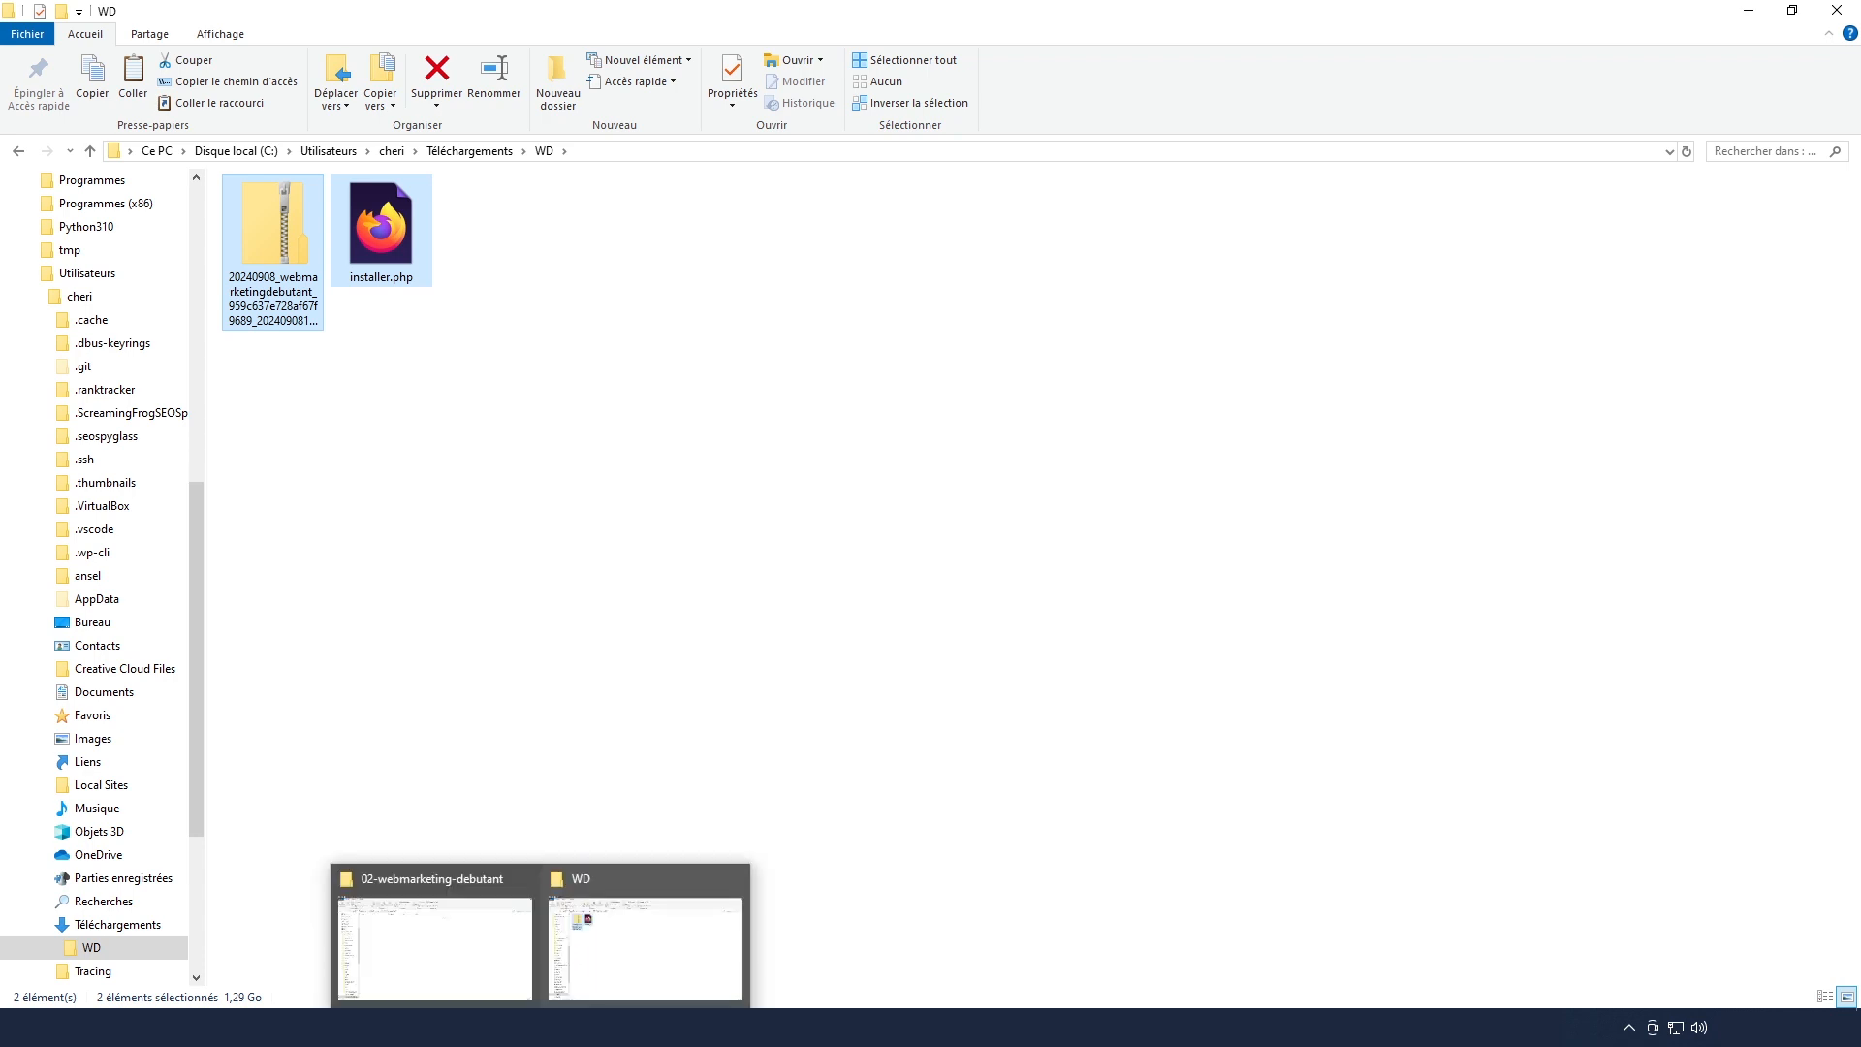
click(475, 935)
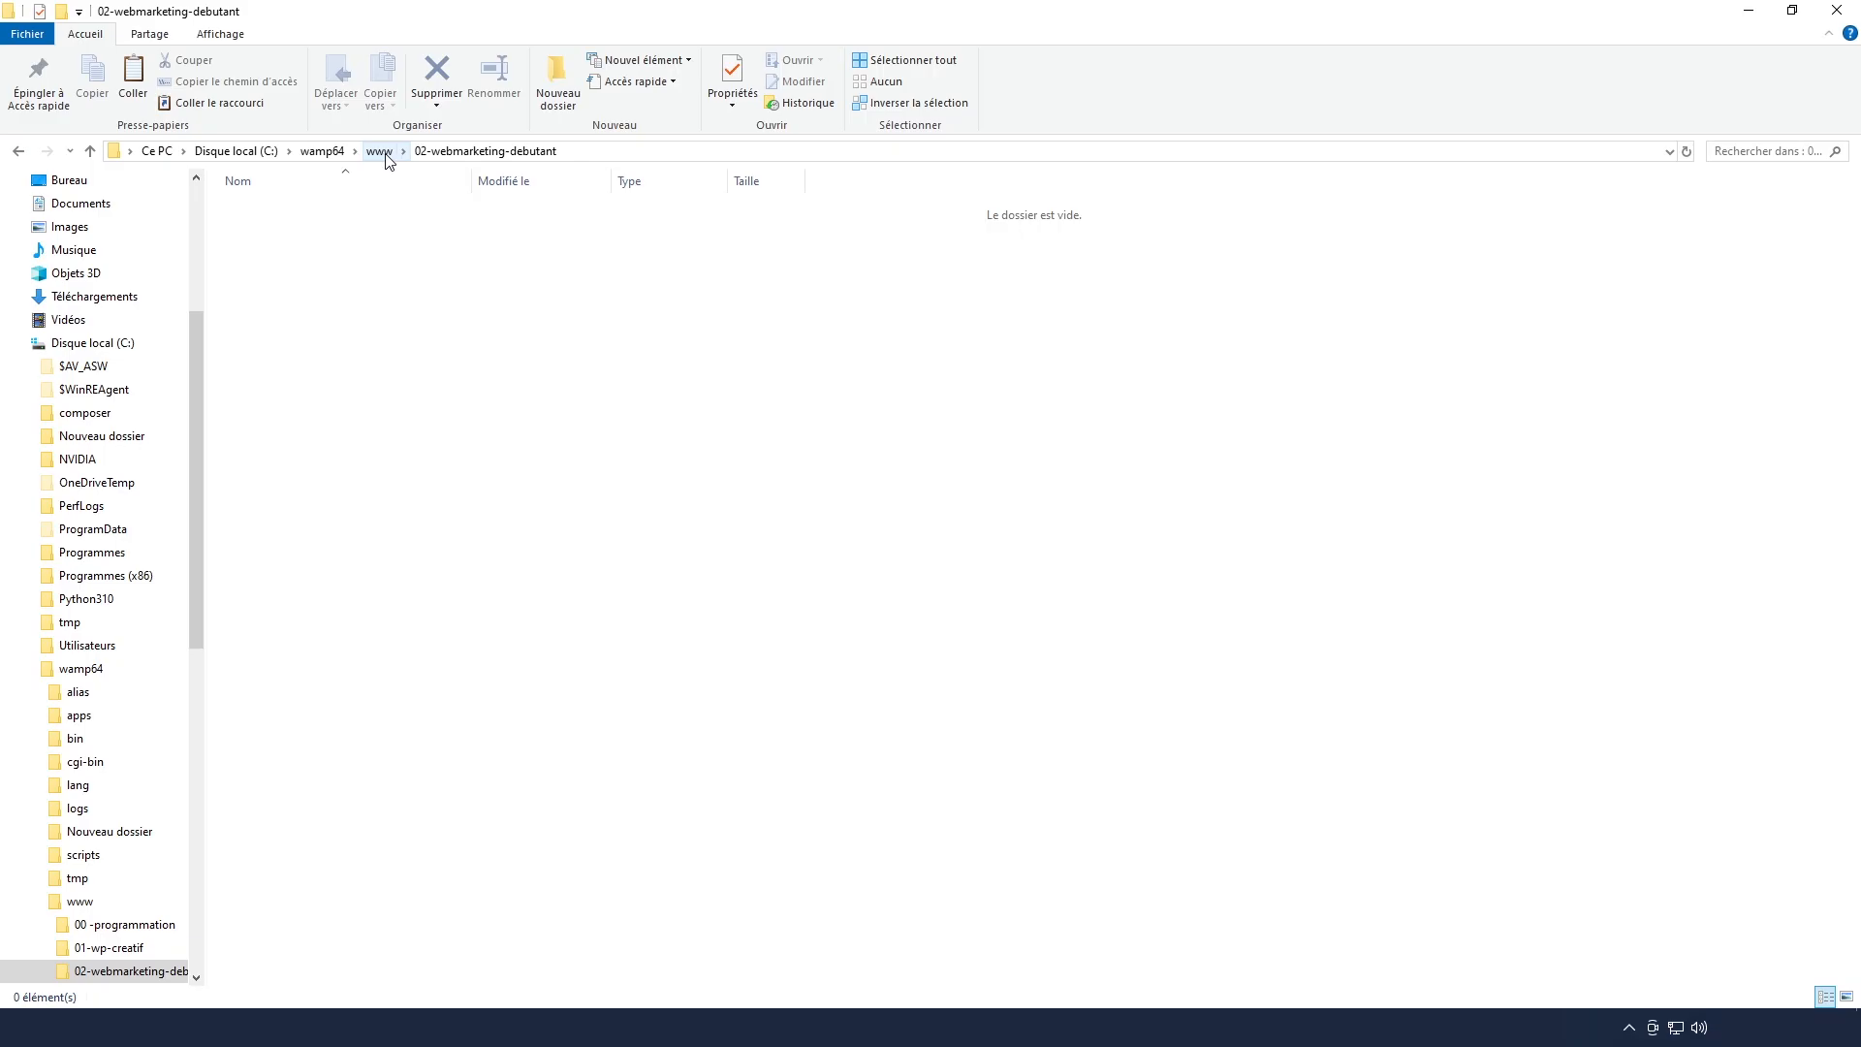
right_click(428, 545)
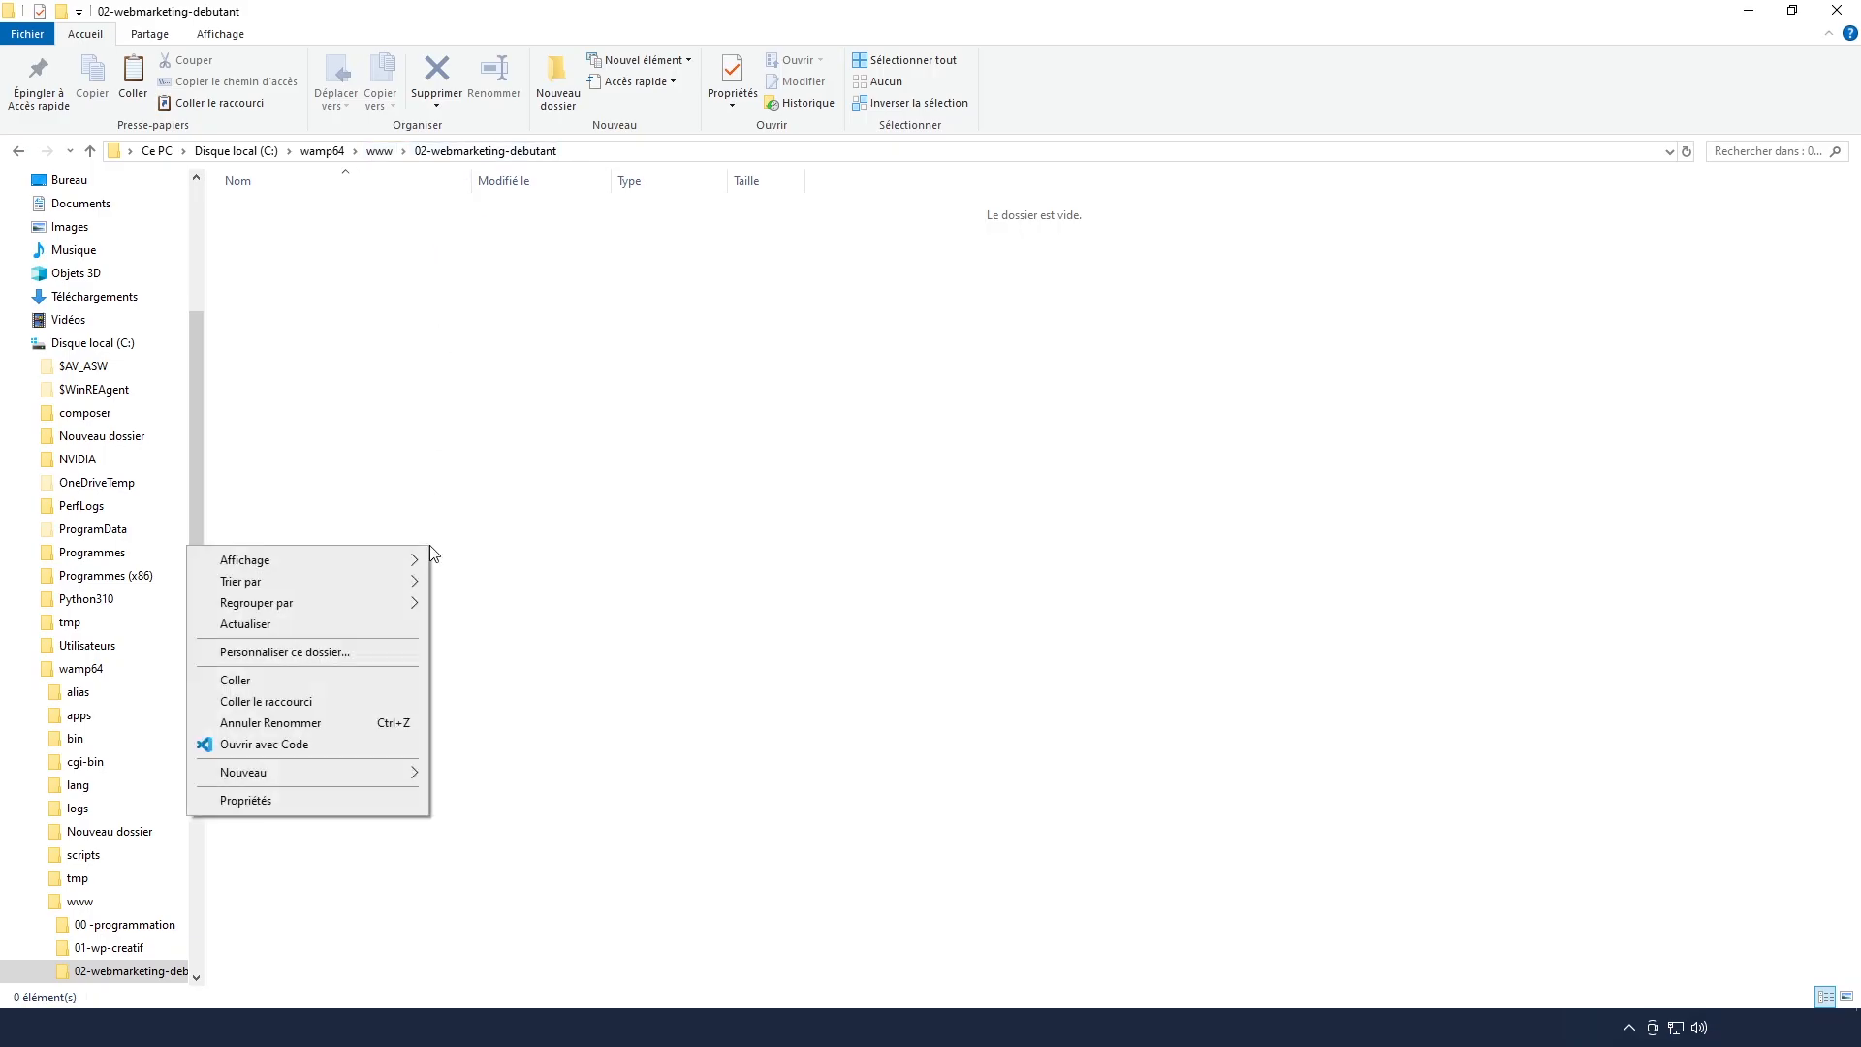
click(302, 682)
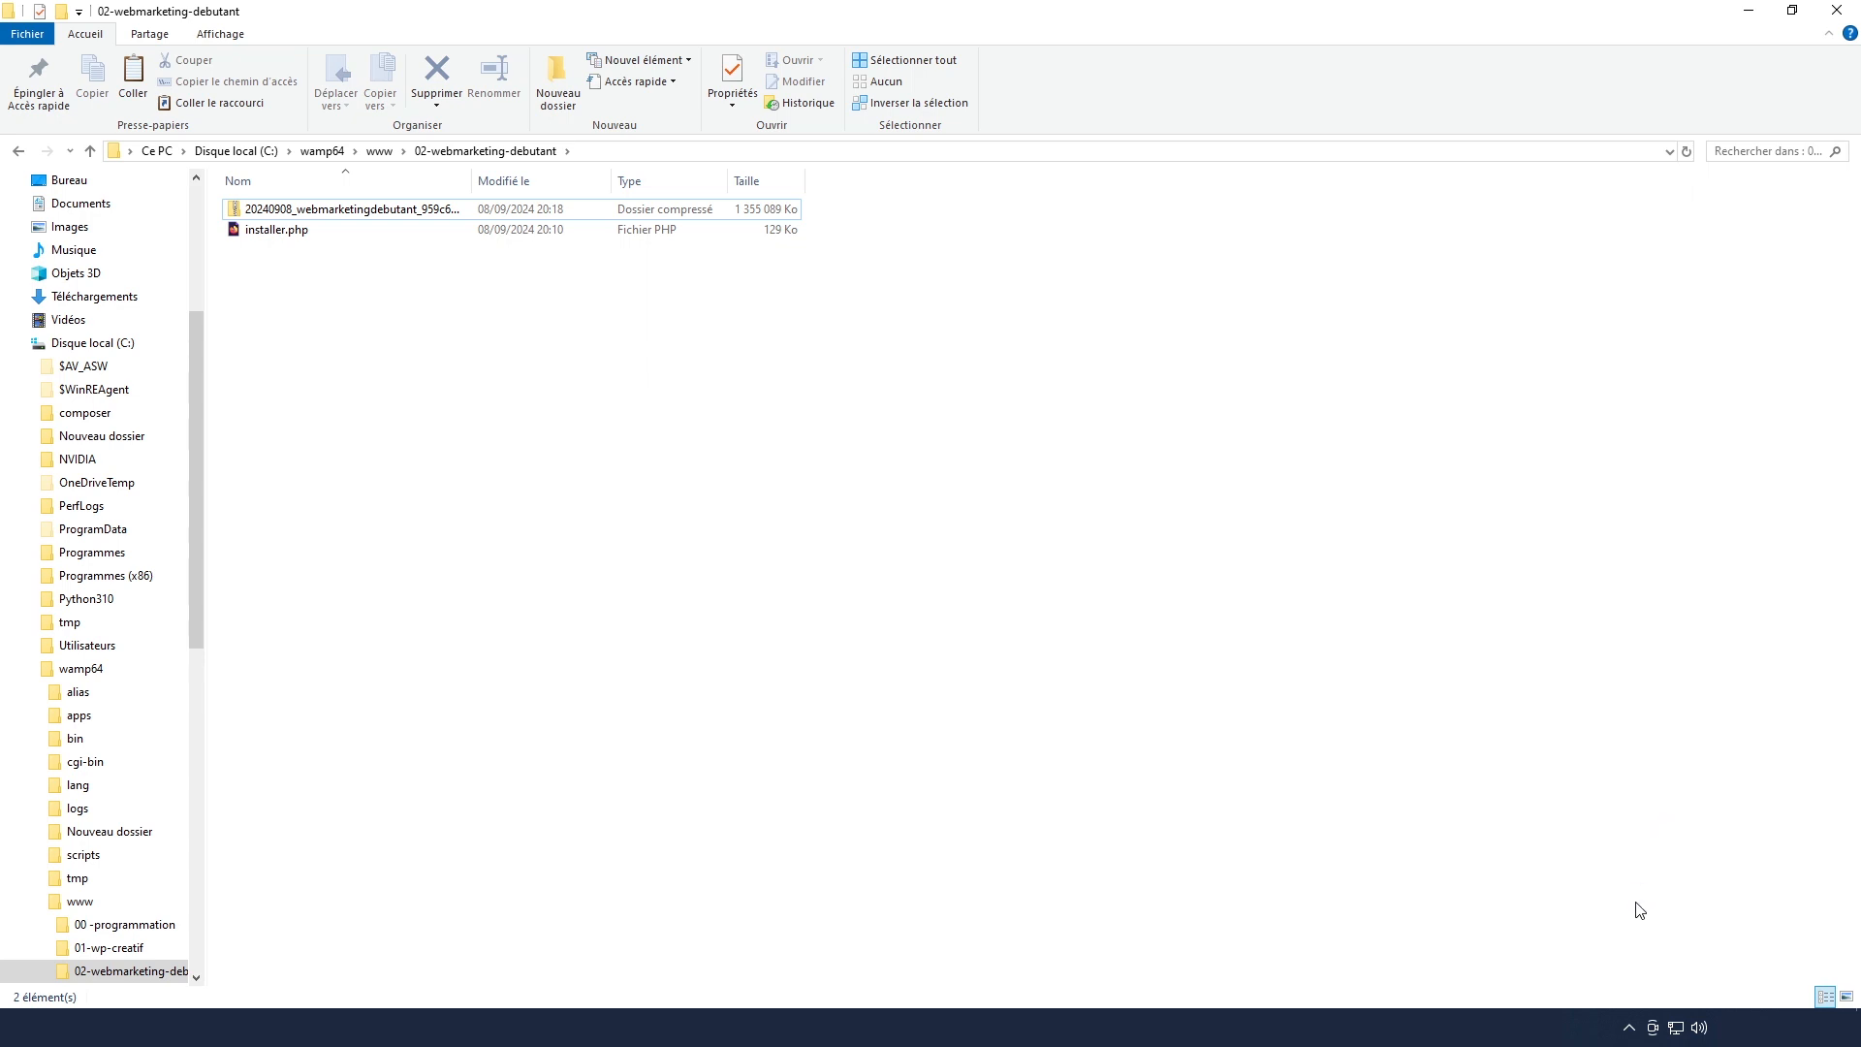
Open Wampserver's localhost page and go to the webmarketing-debutant virtual host
click(1629, 1027)
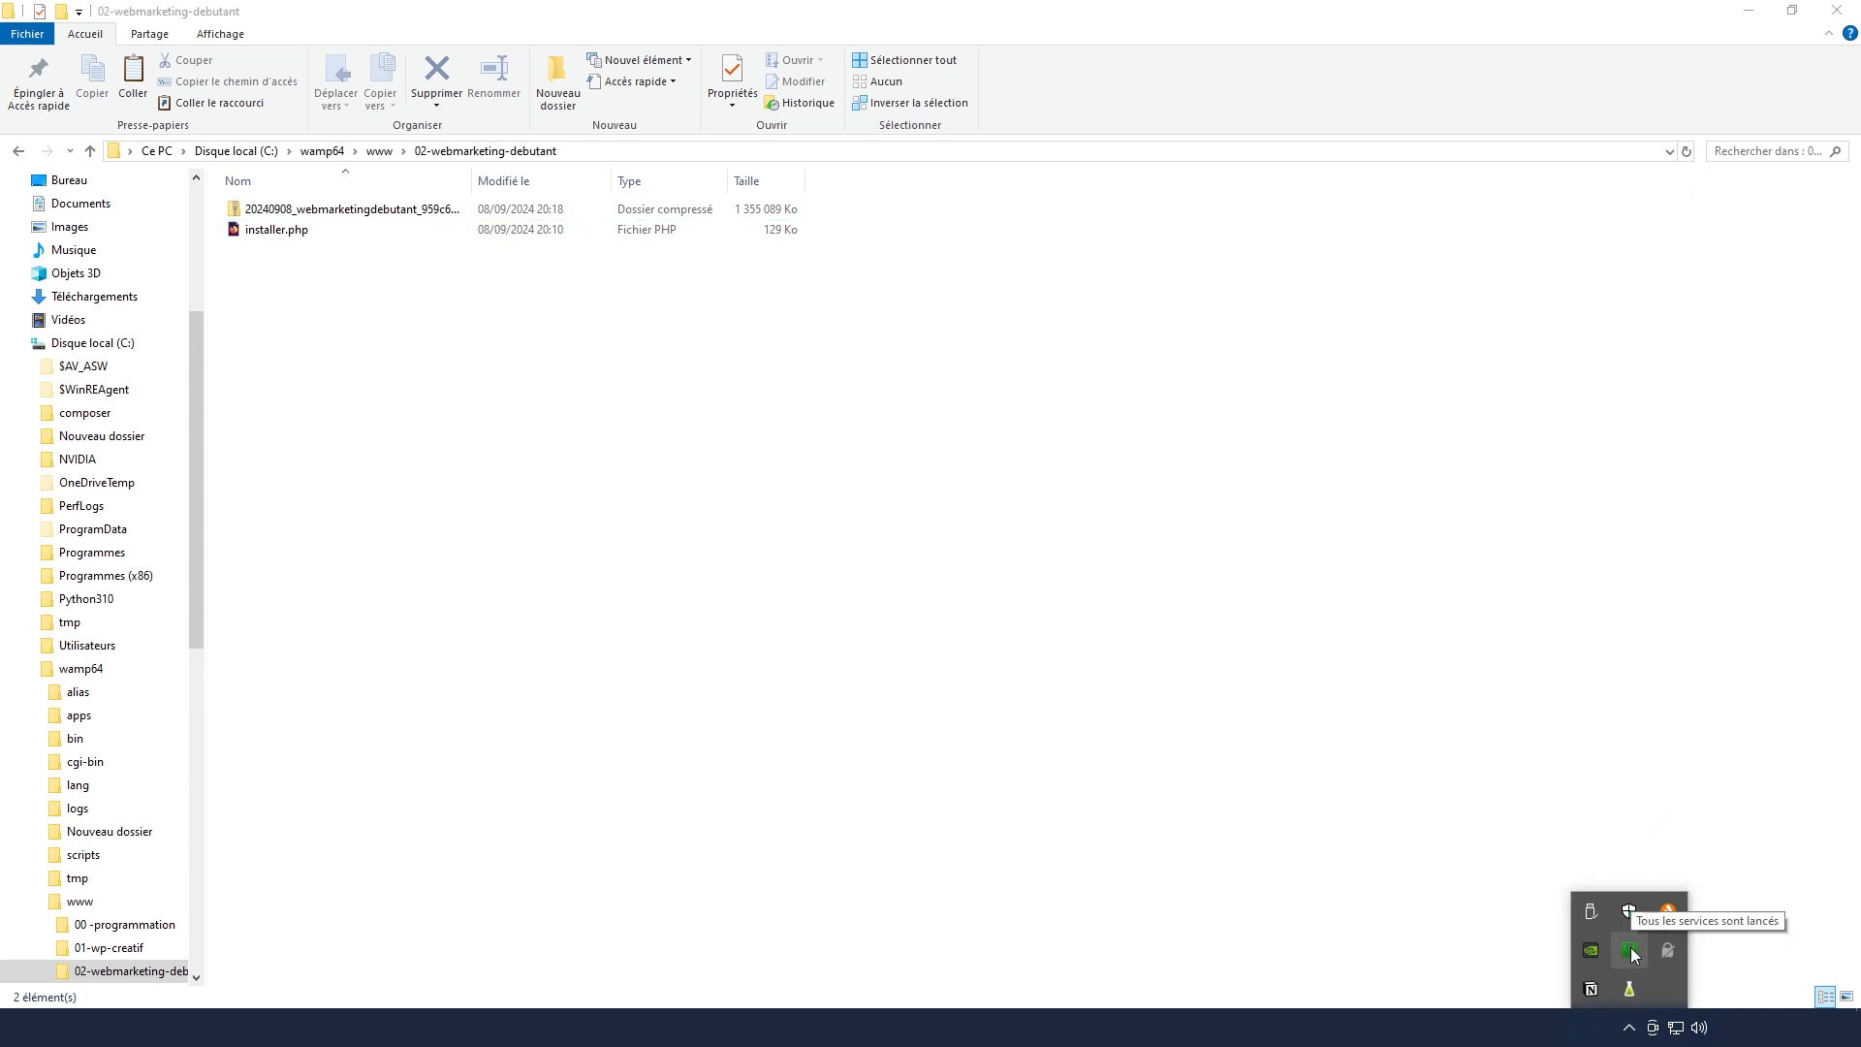
click(1630, 949)
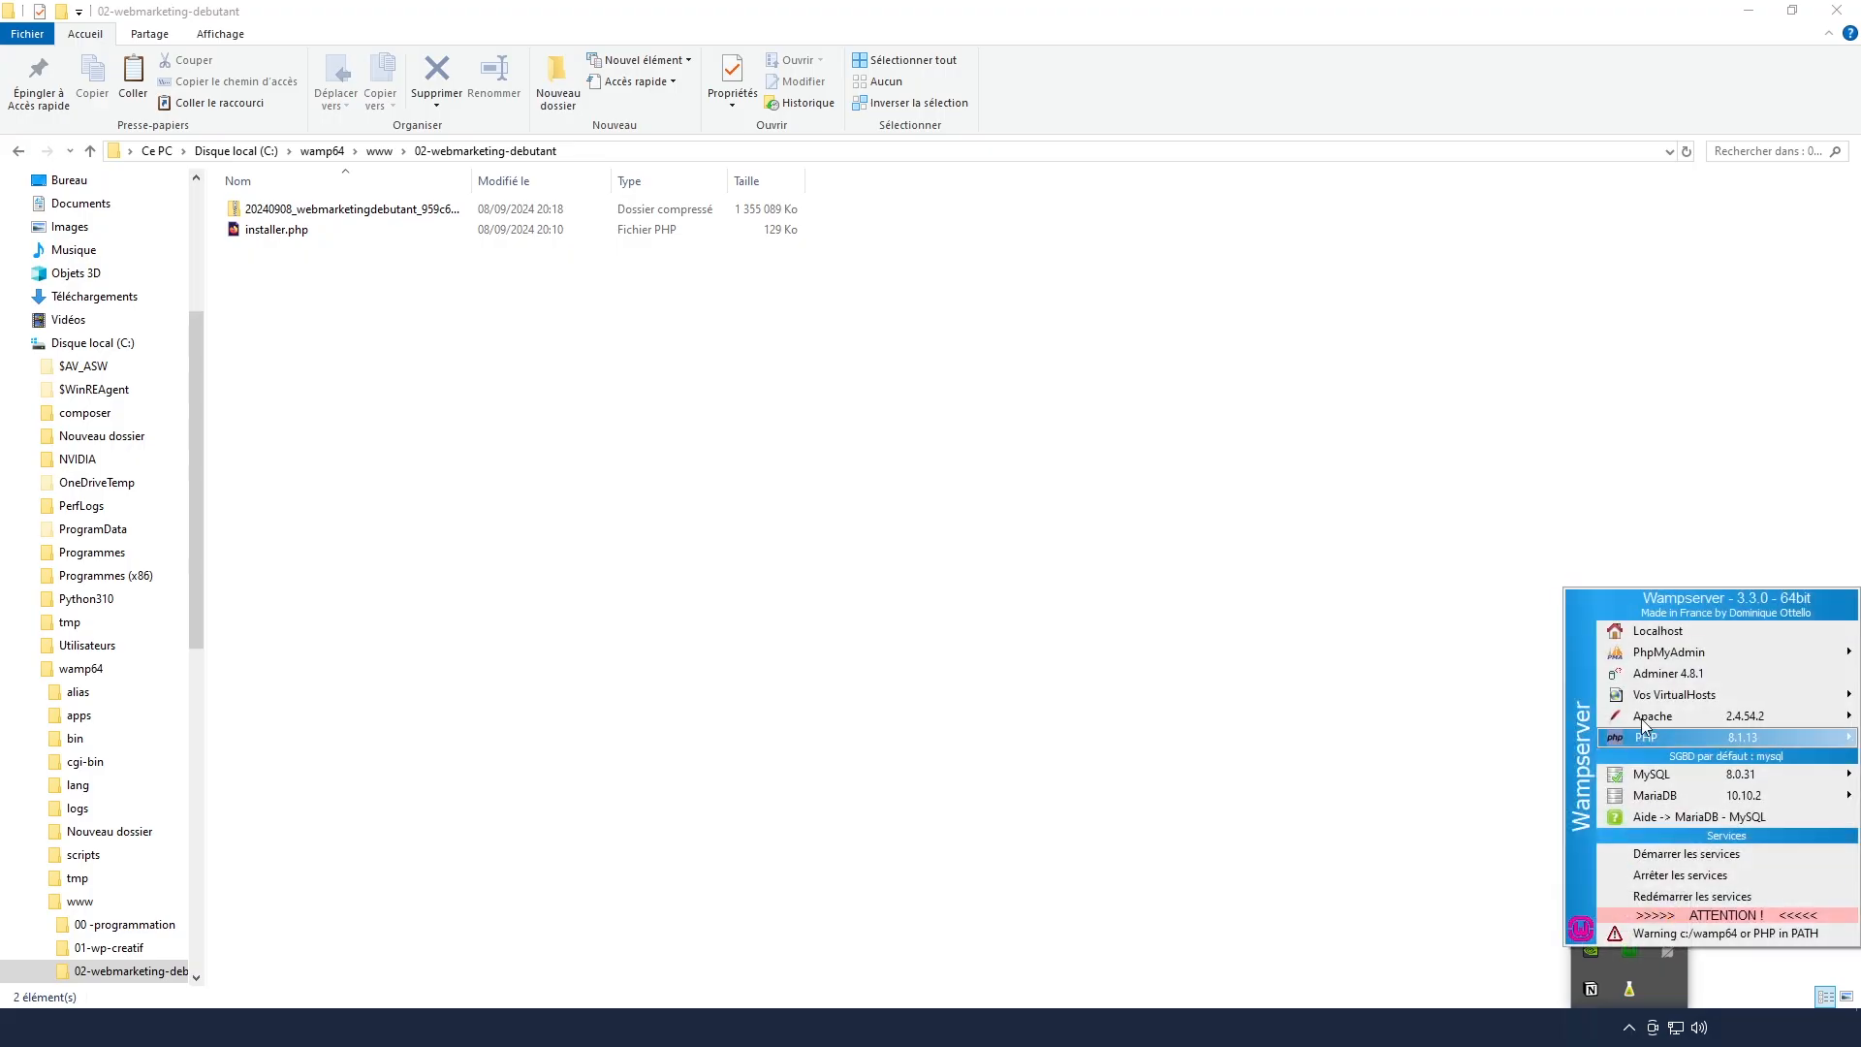
click(1656, 632)
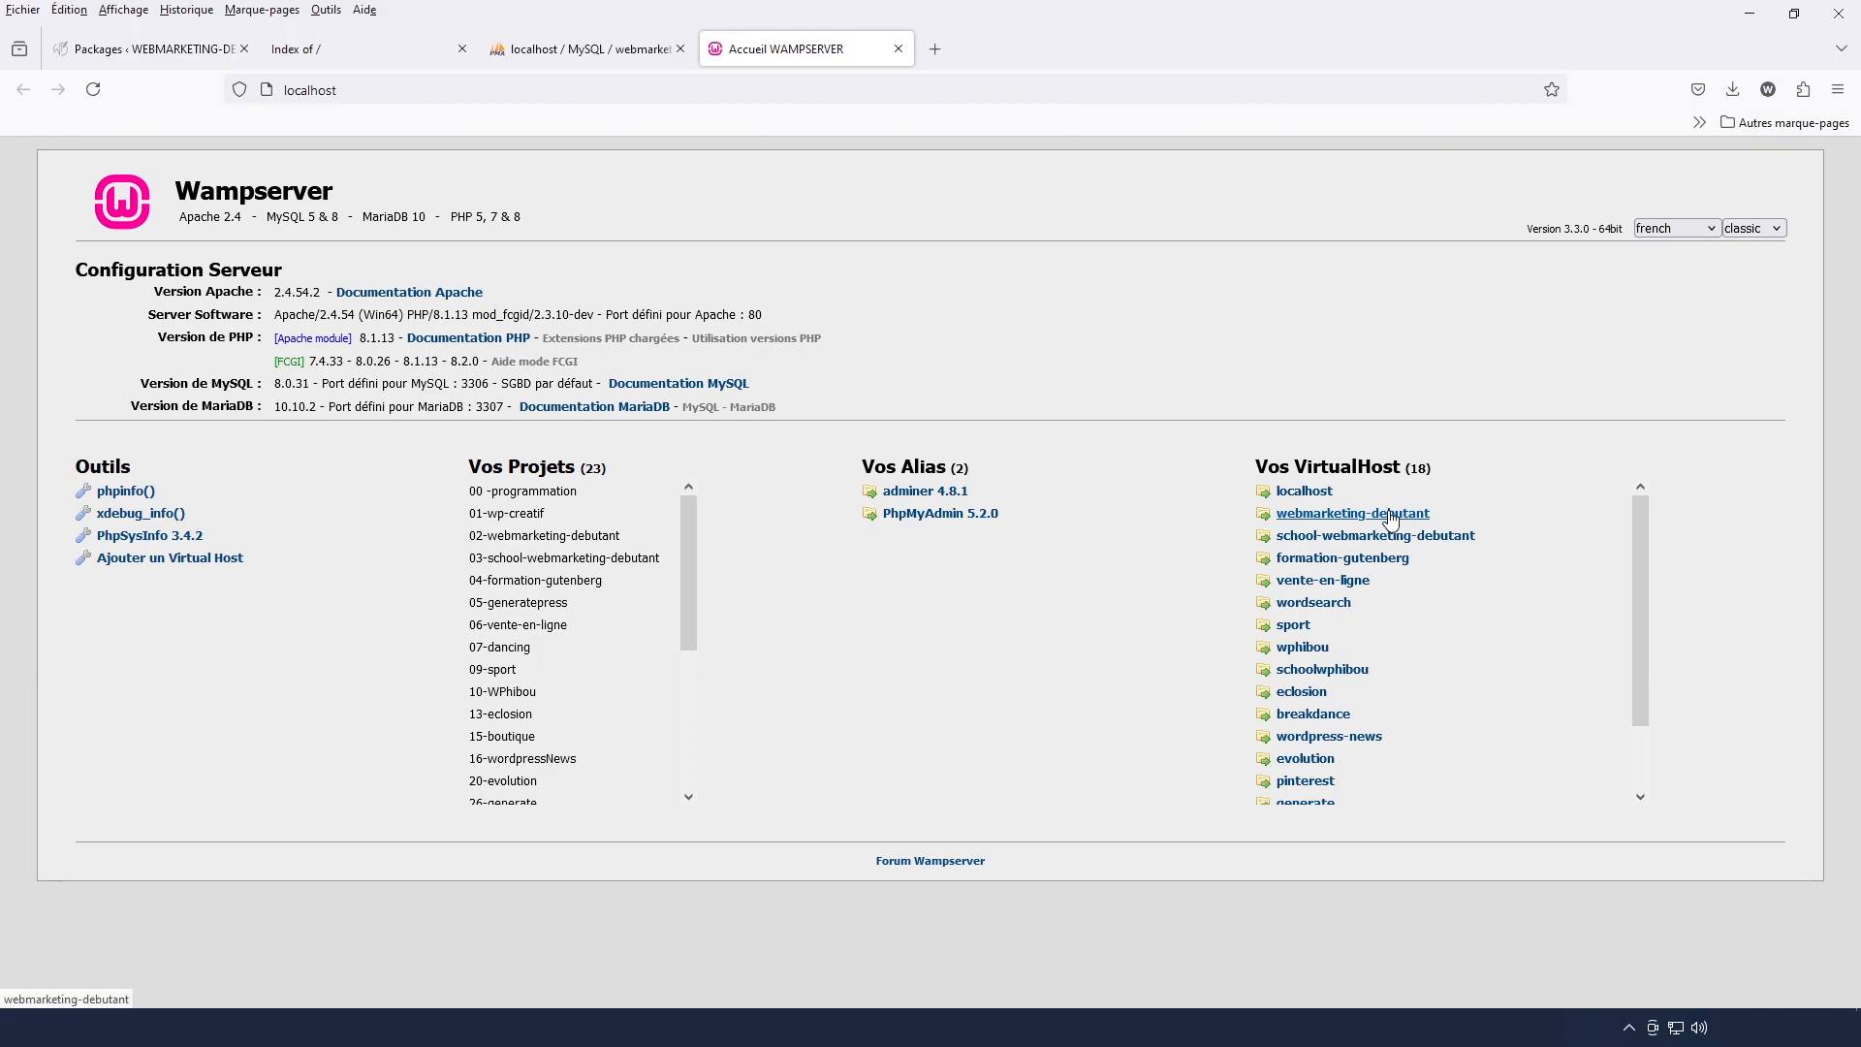
click(1391, 514)
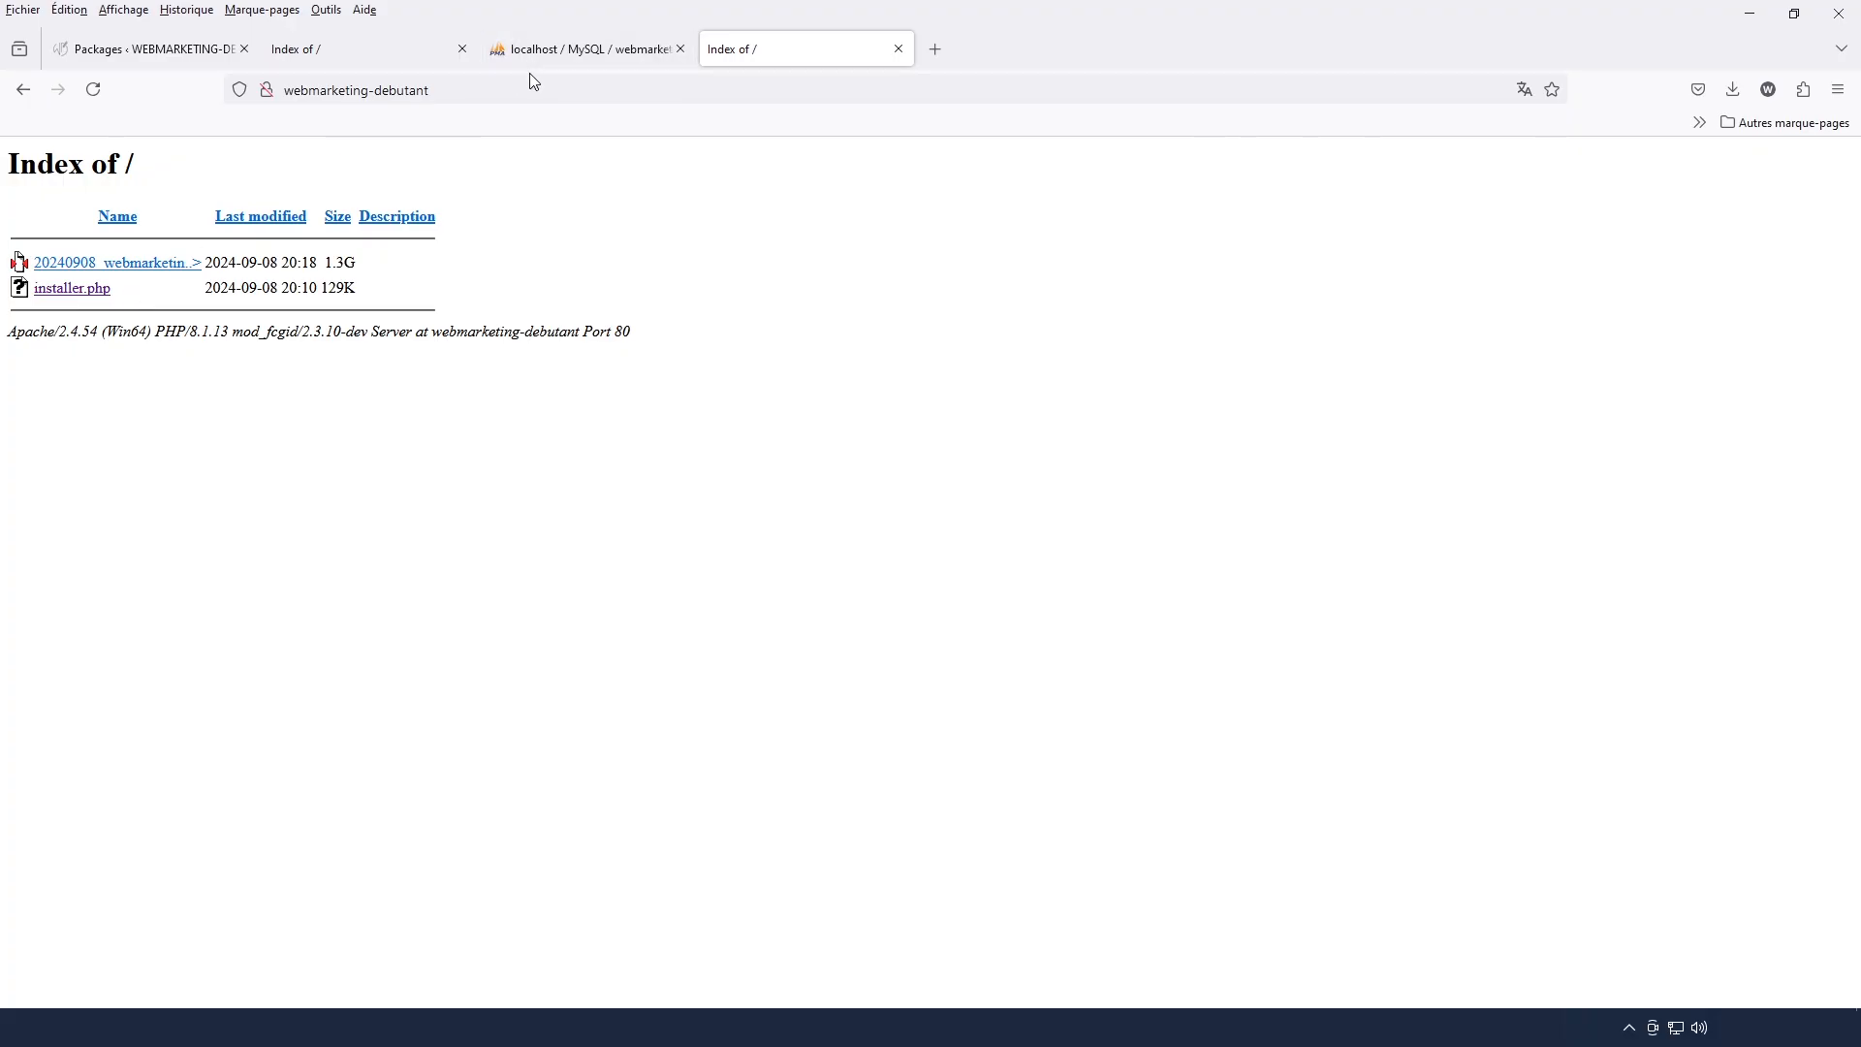
click(508, 89)
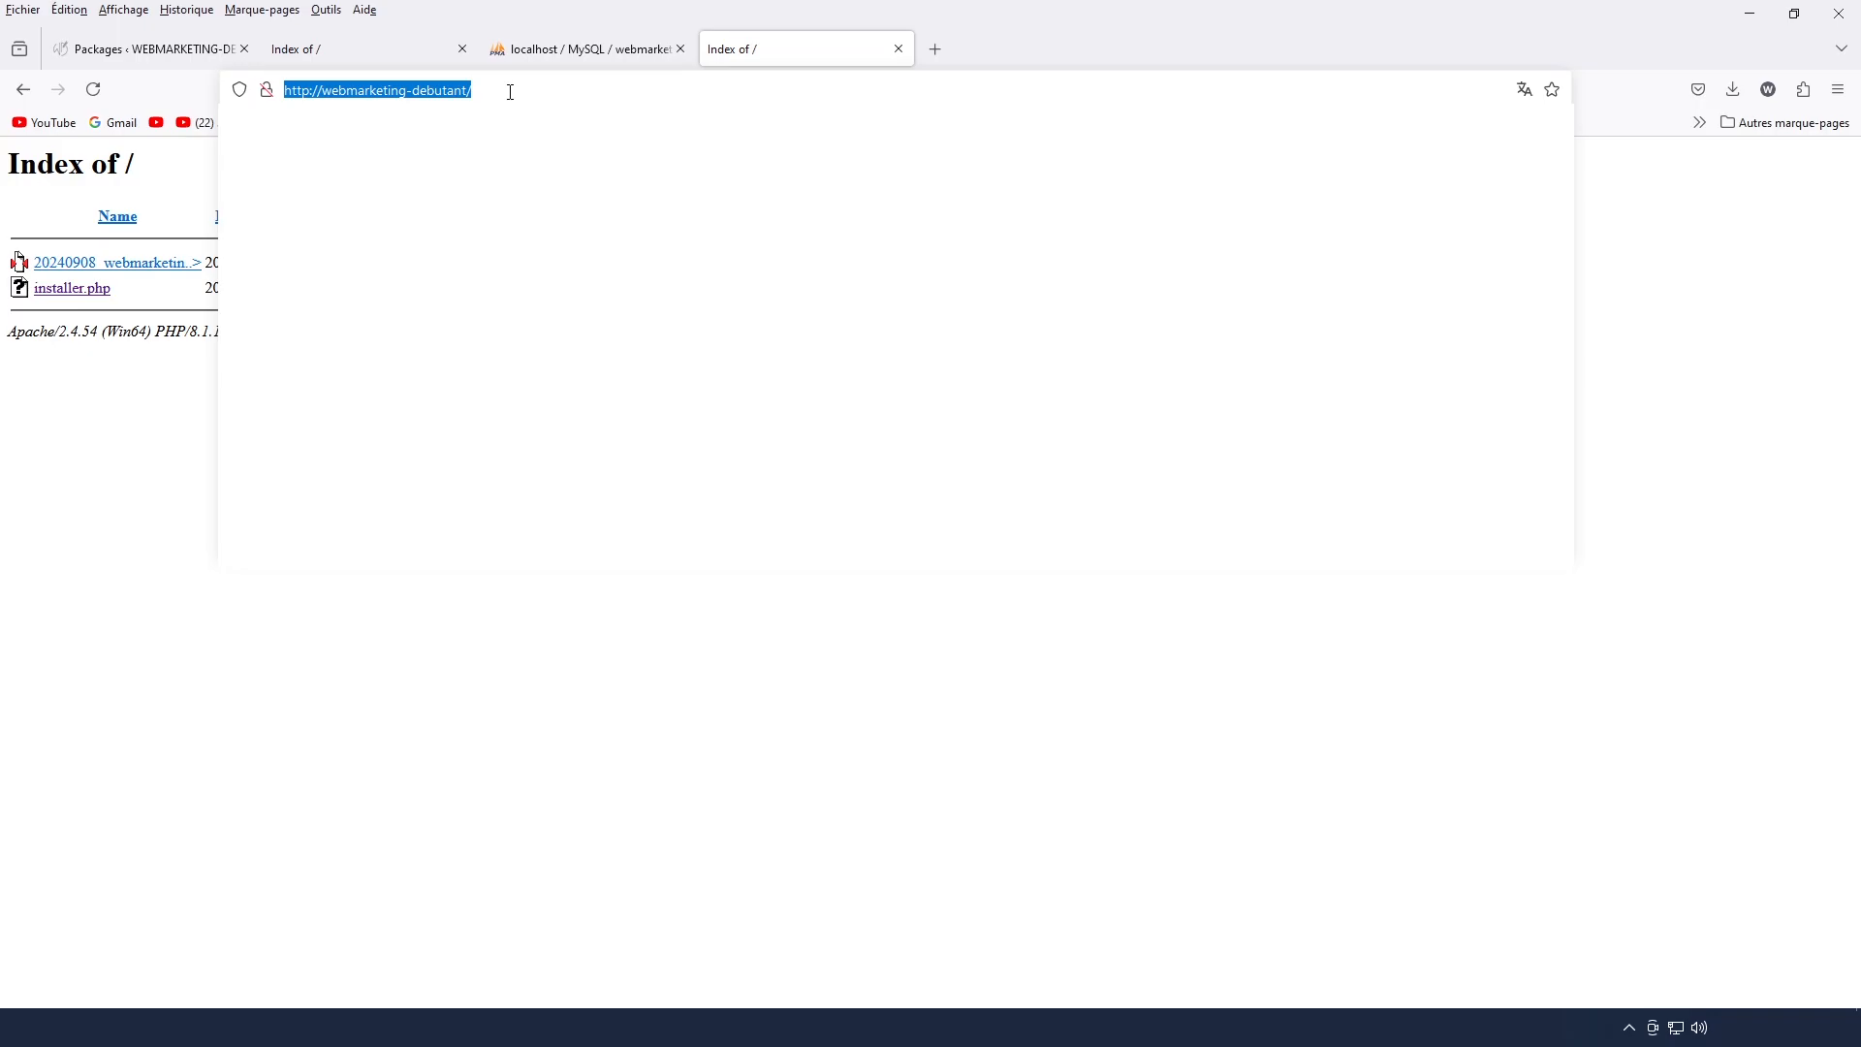
click(511, 92)
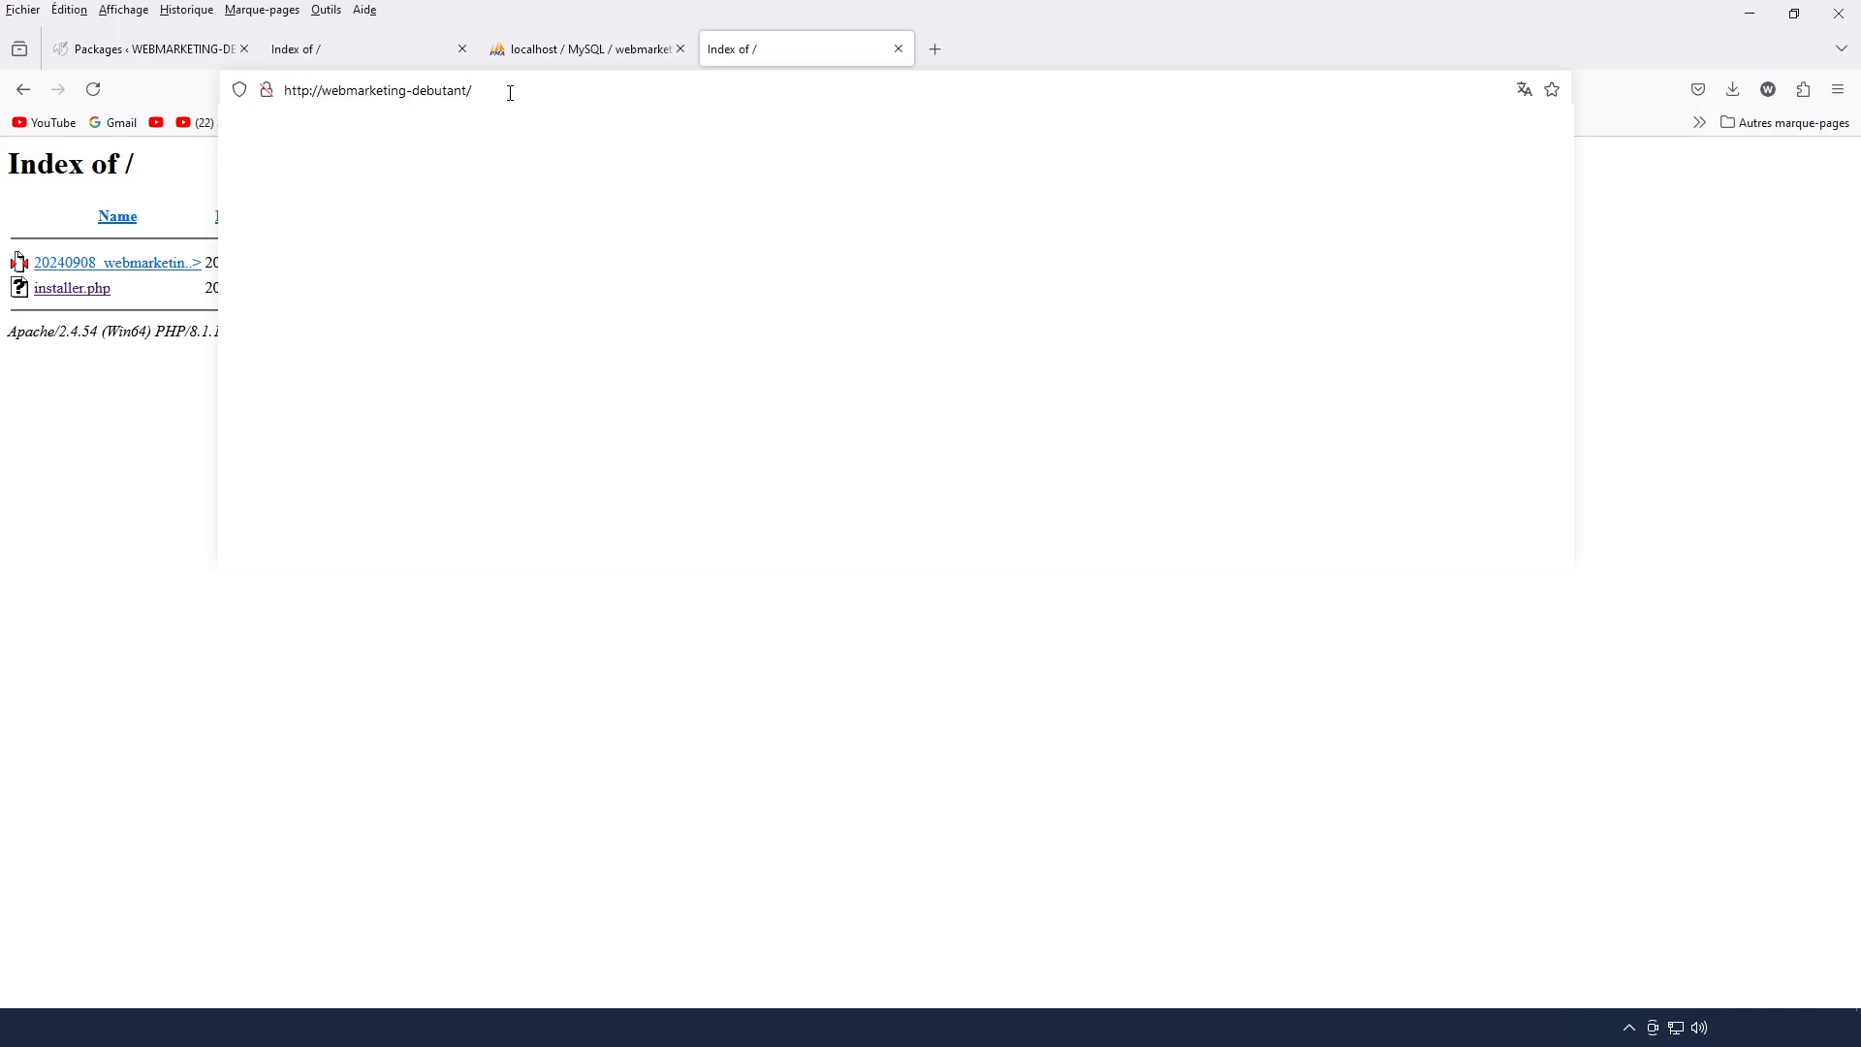
text(instal)
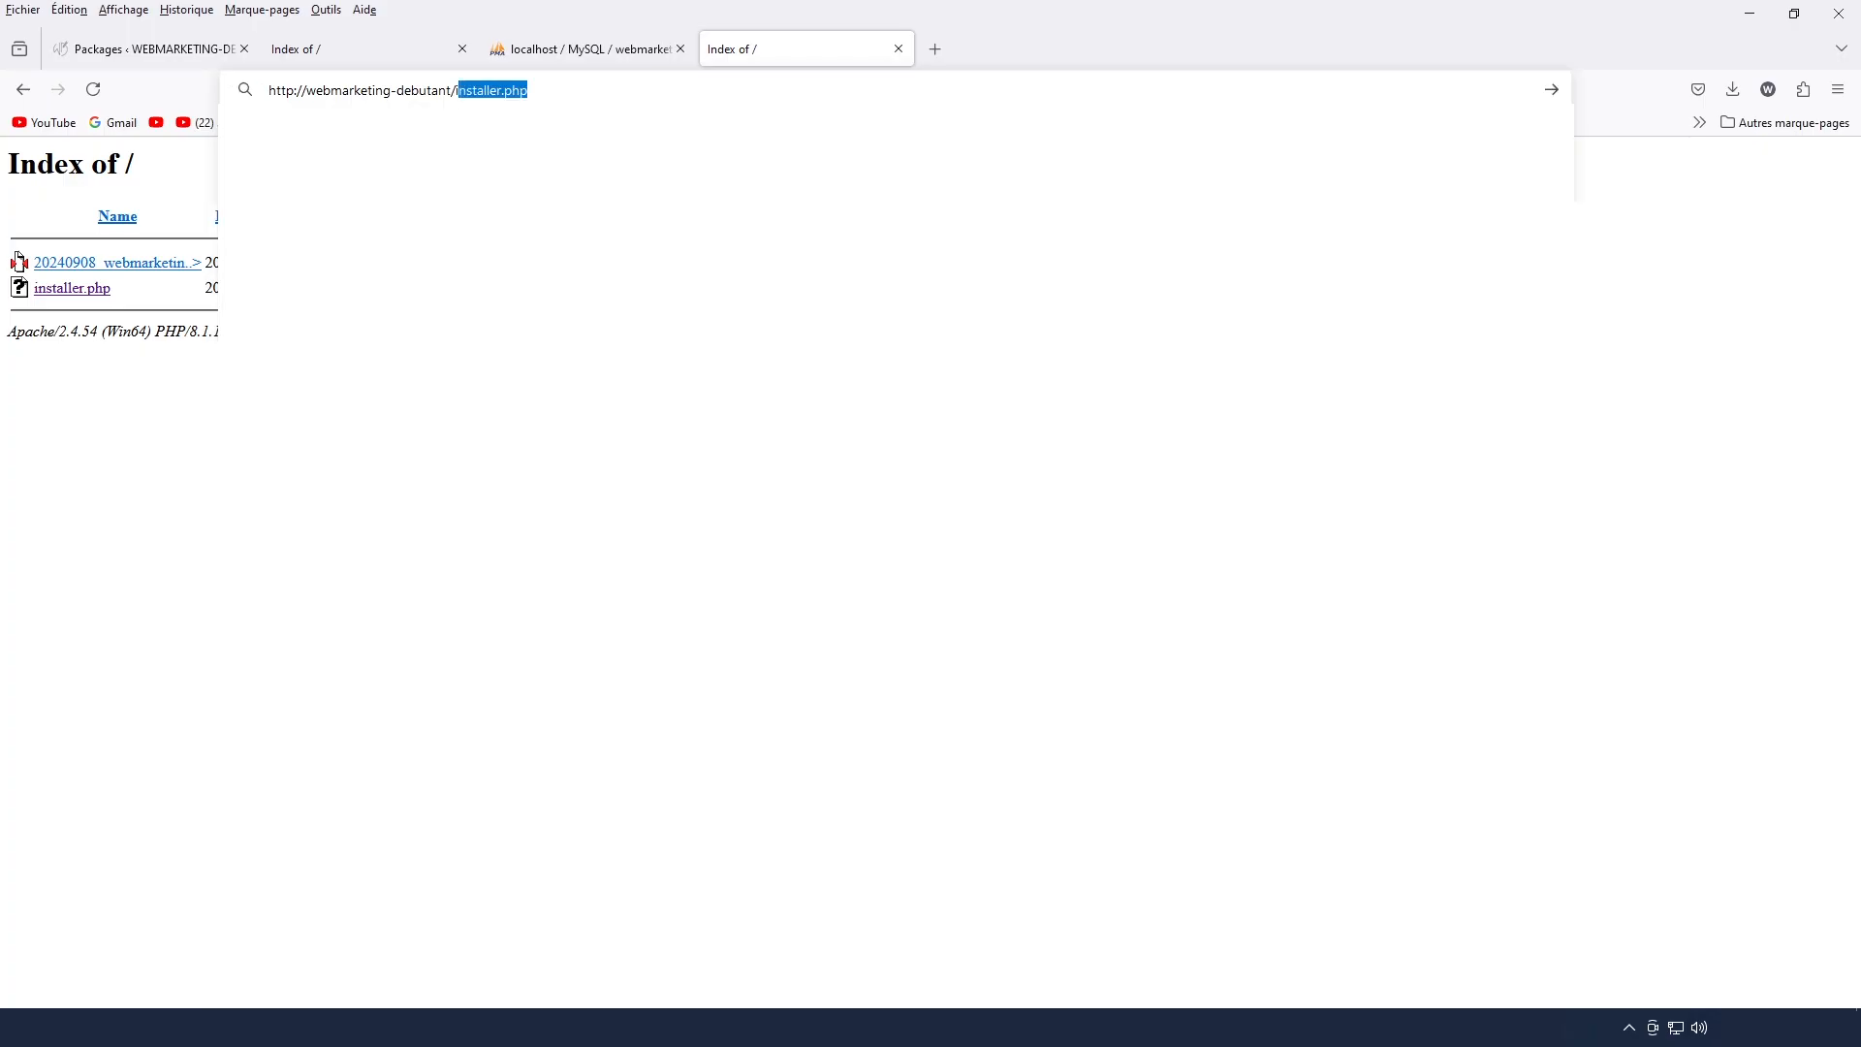
text(ler.php)
key(Return)
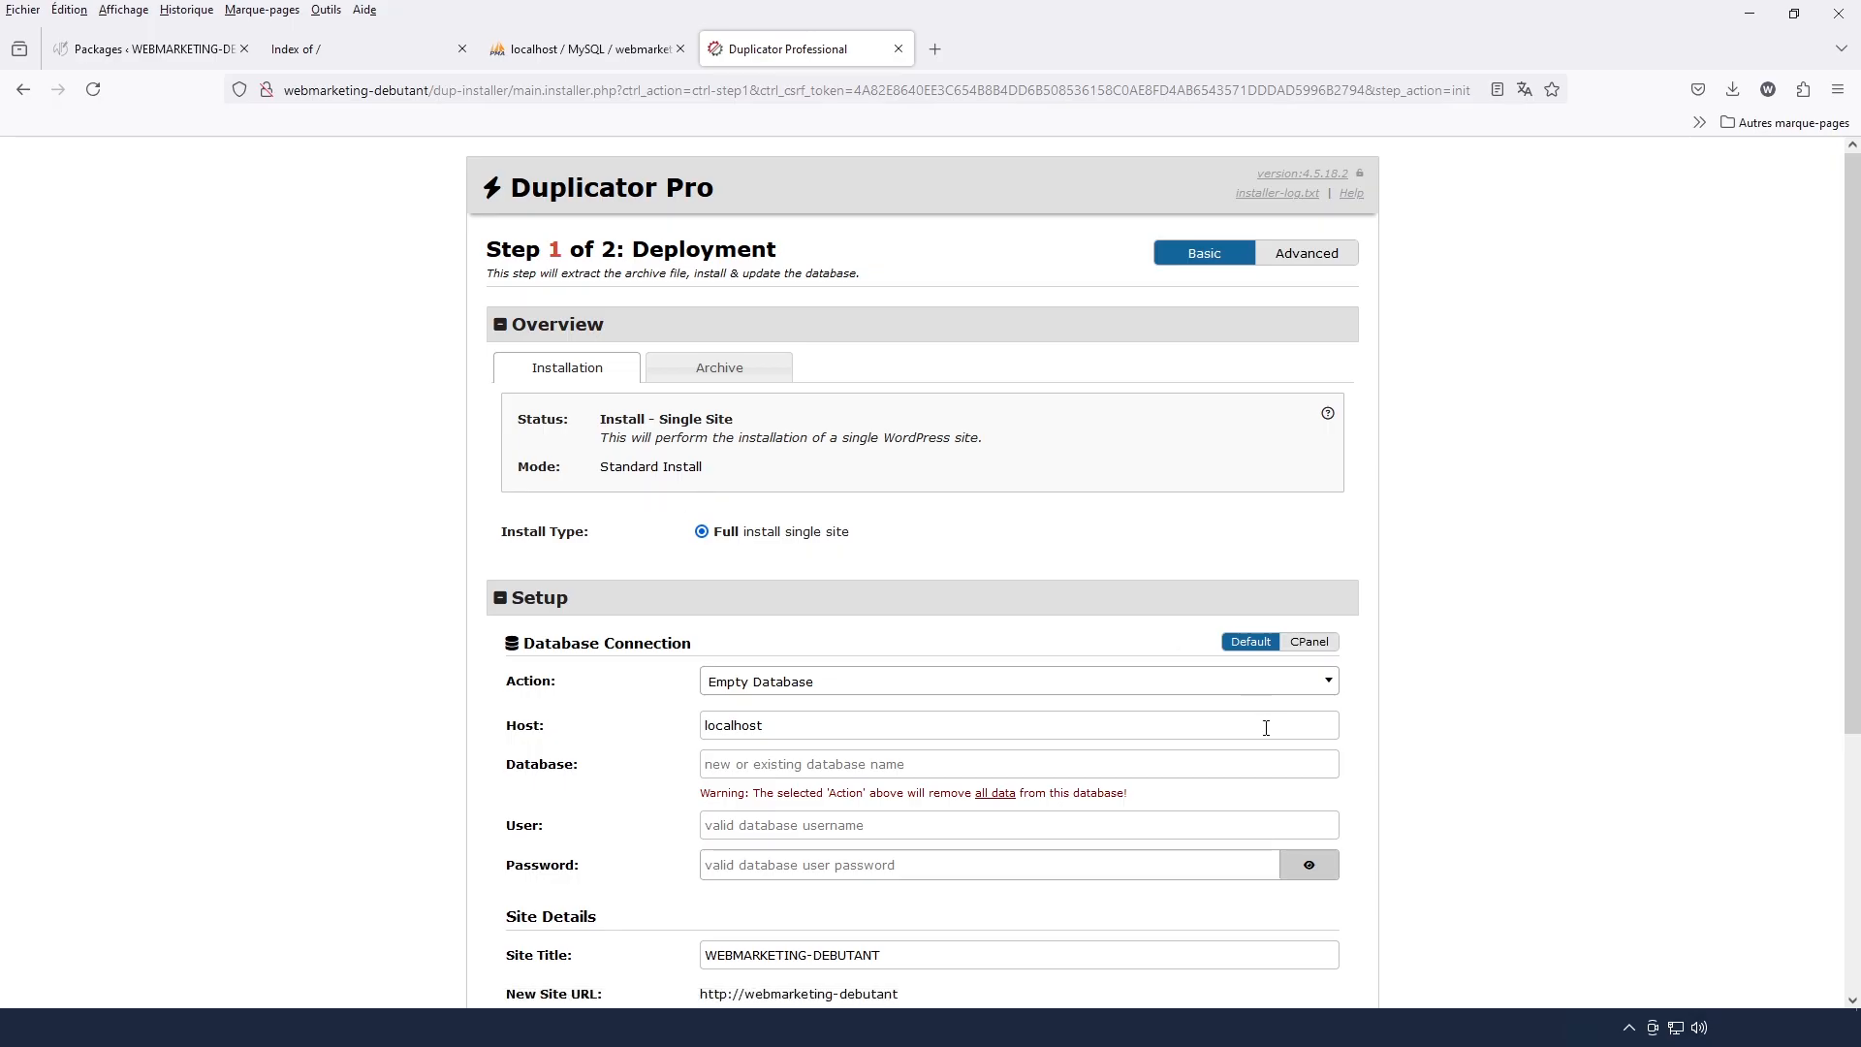
Examine the installer's deployment overview, database connection fields, site details and archive action
scroll(1532, 760, down, 5)
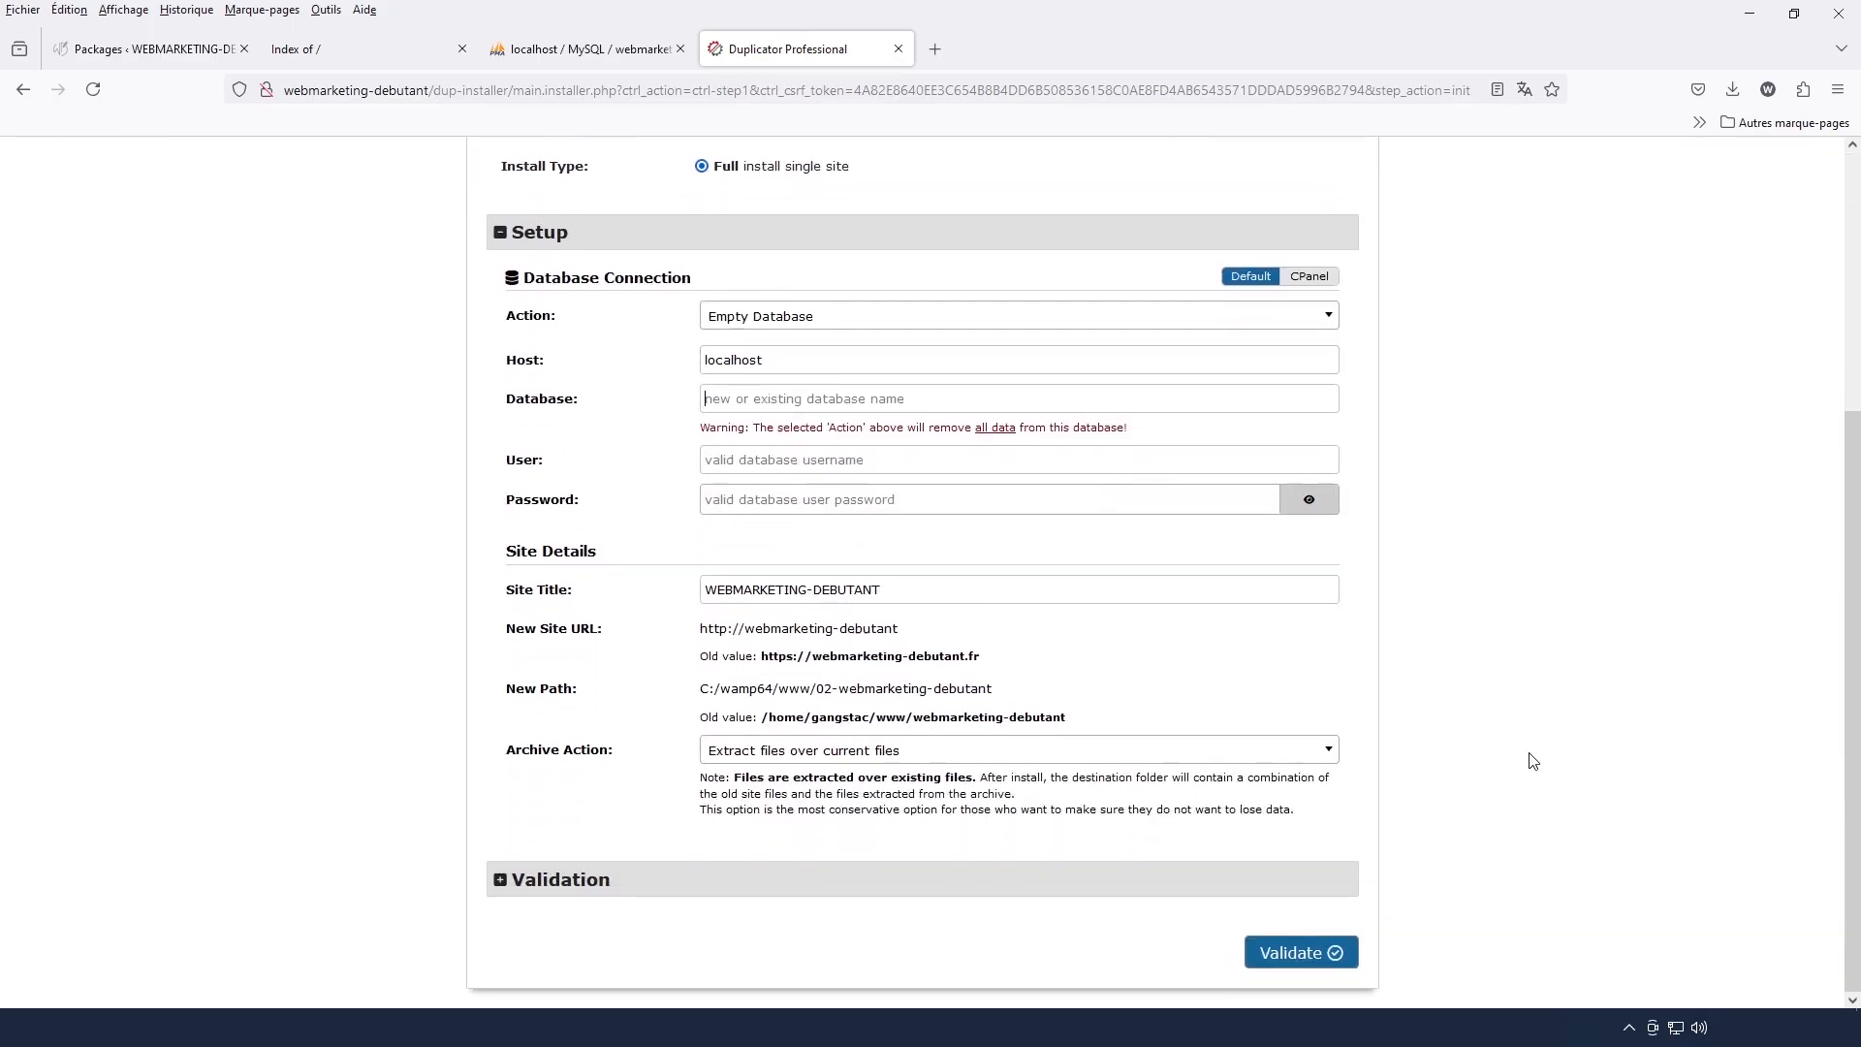
scroll(1532, 761, up, 2)
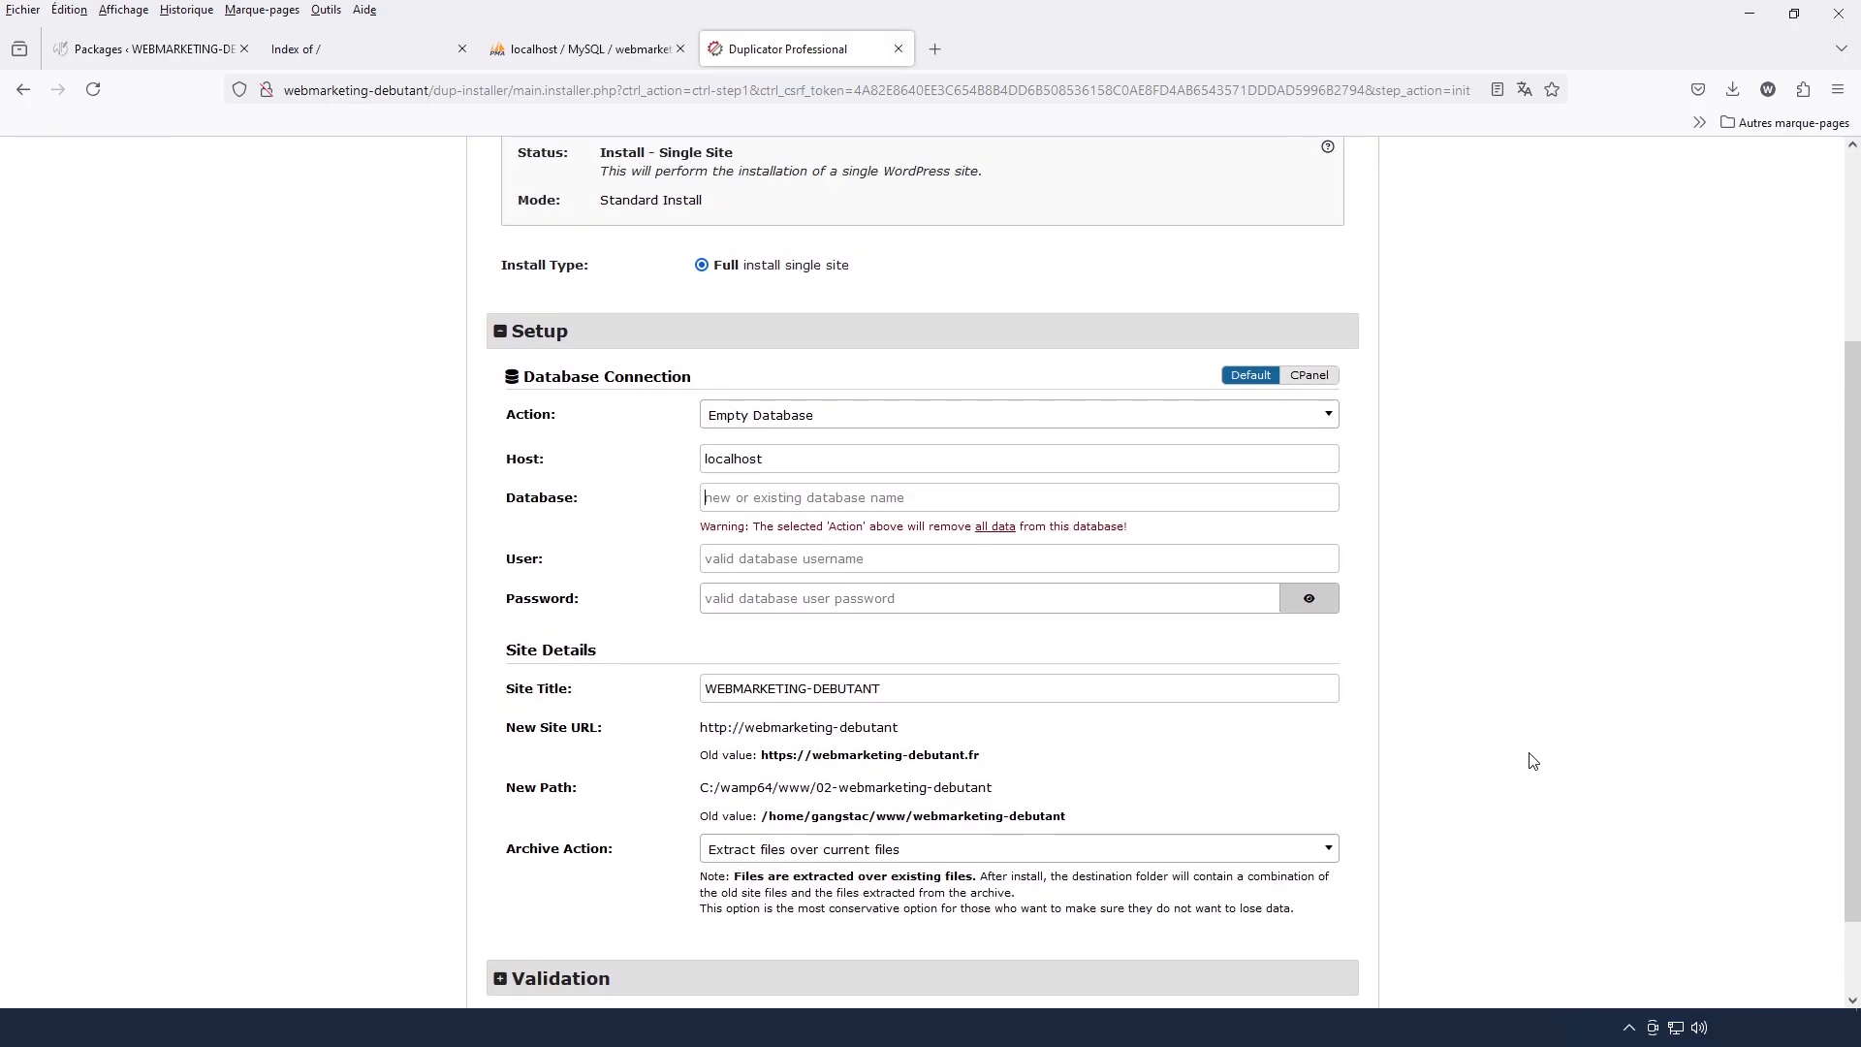
scroll(1532, 761, down, 2)
scroll(1532, 761, up, 2)
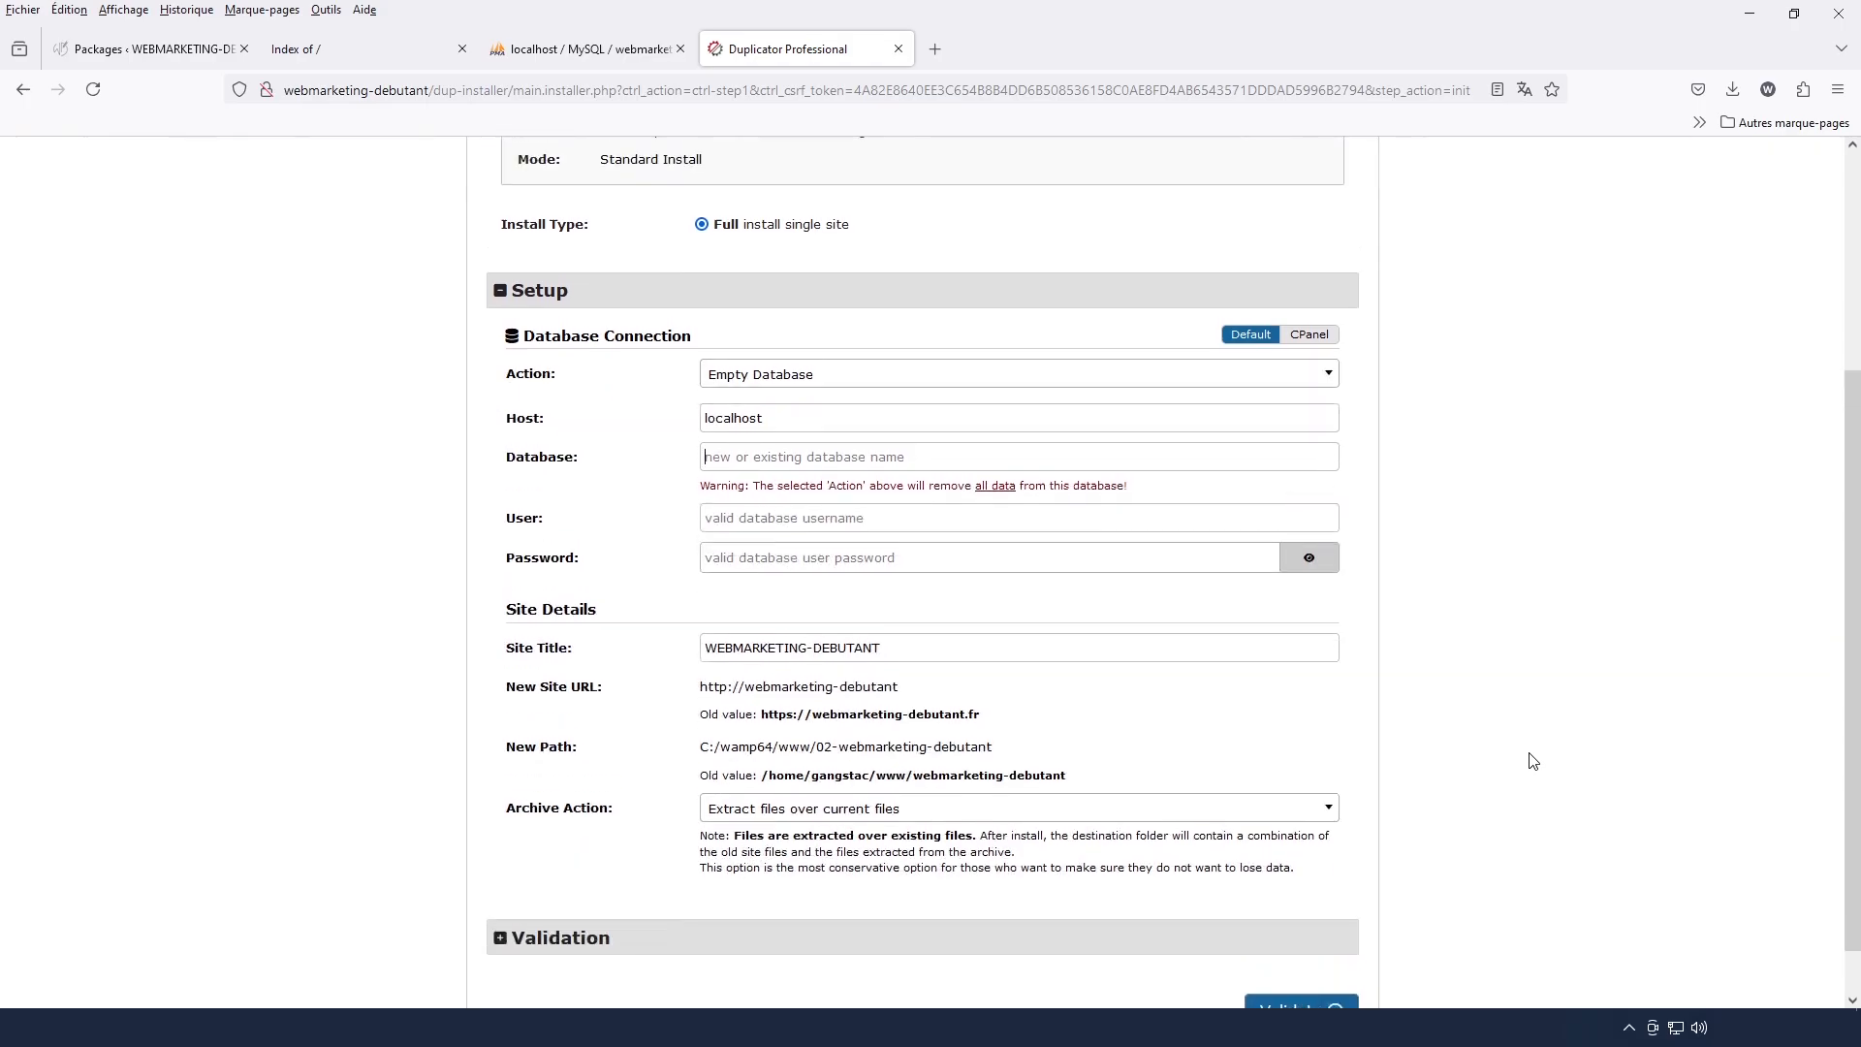
scroll(1533, 761, up, 5)
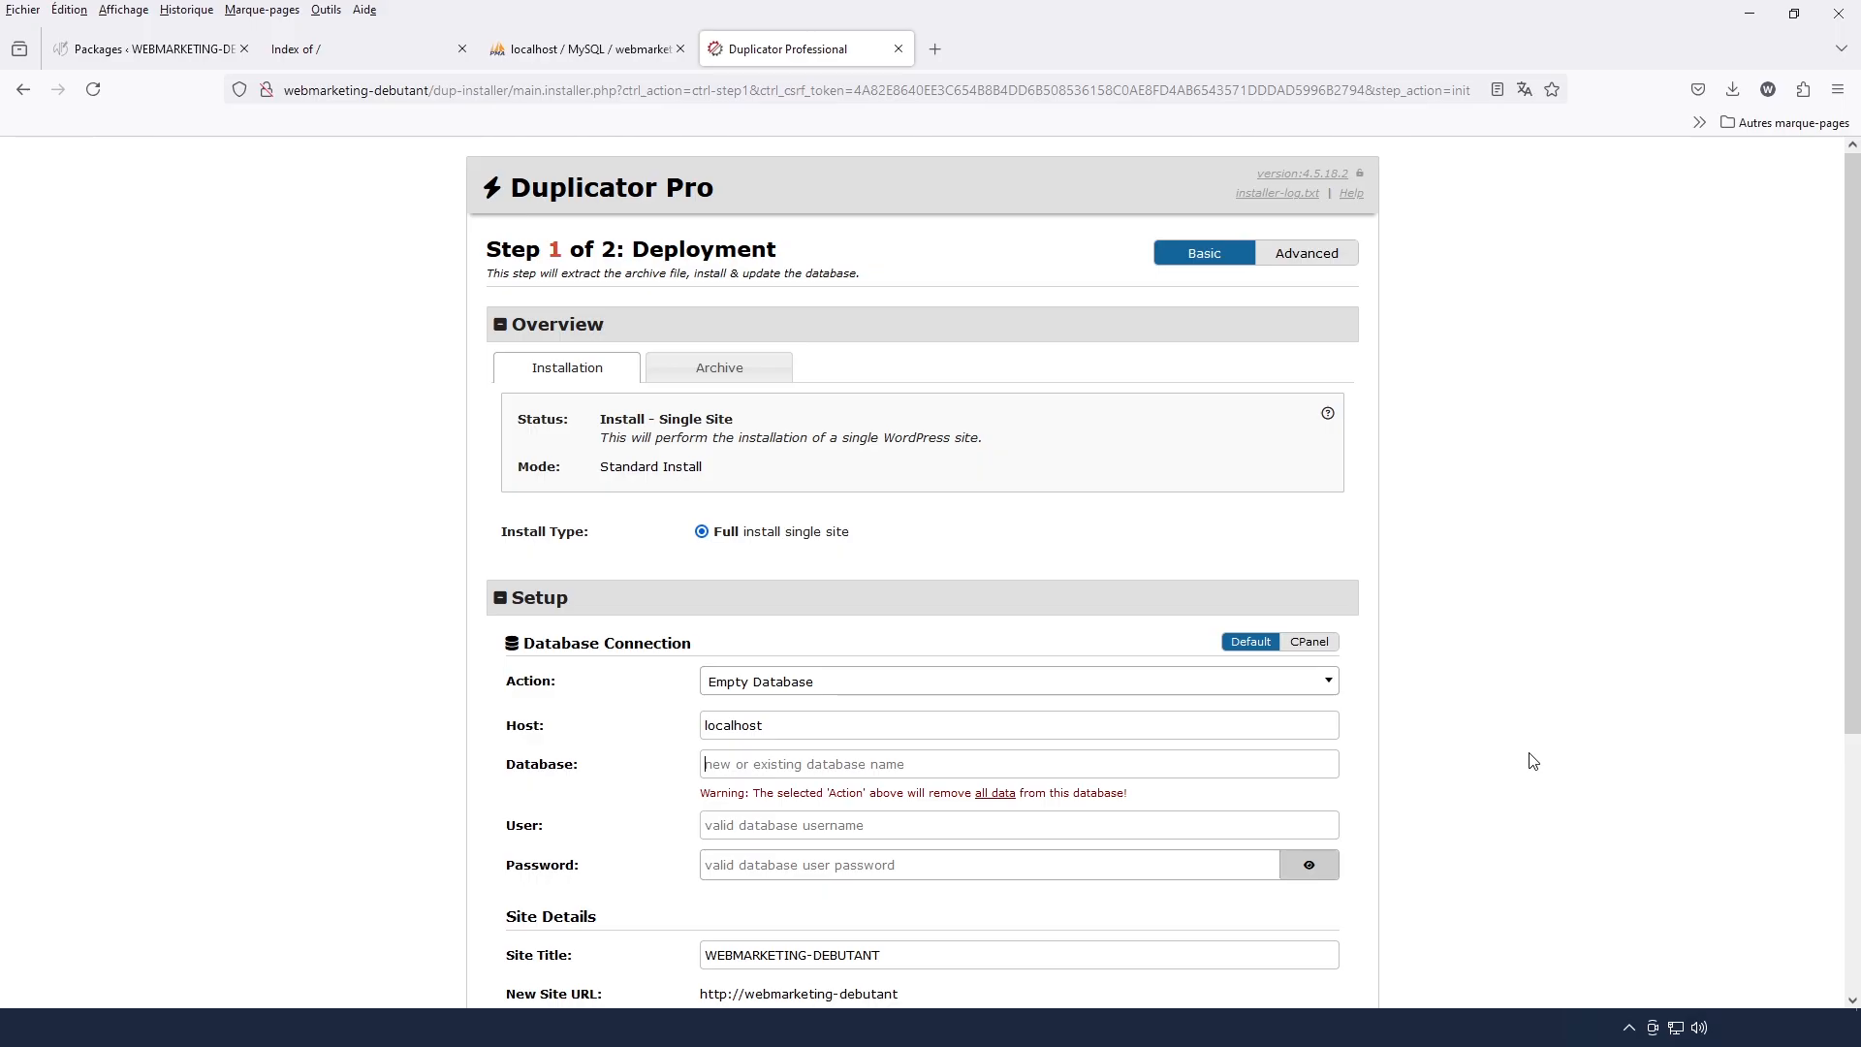
scroll(1532, 760, down, 2)
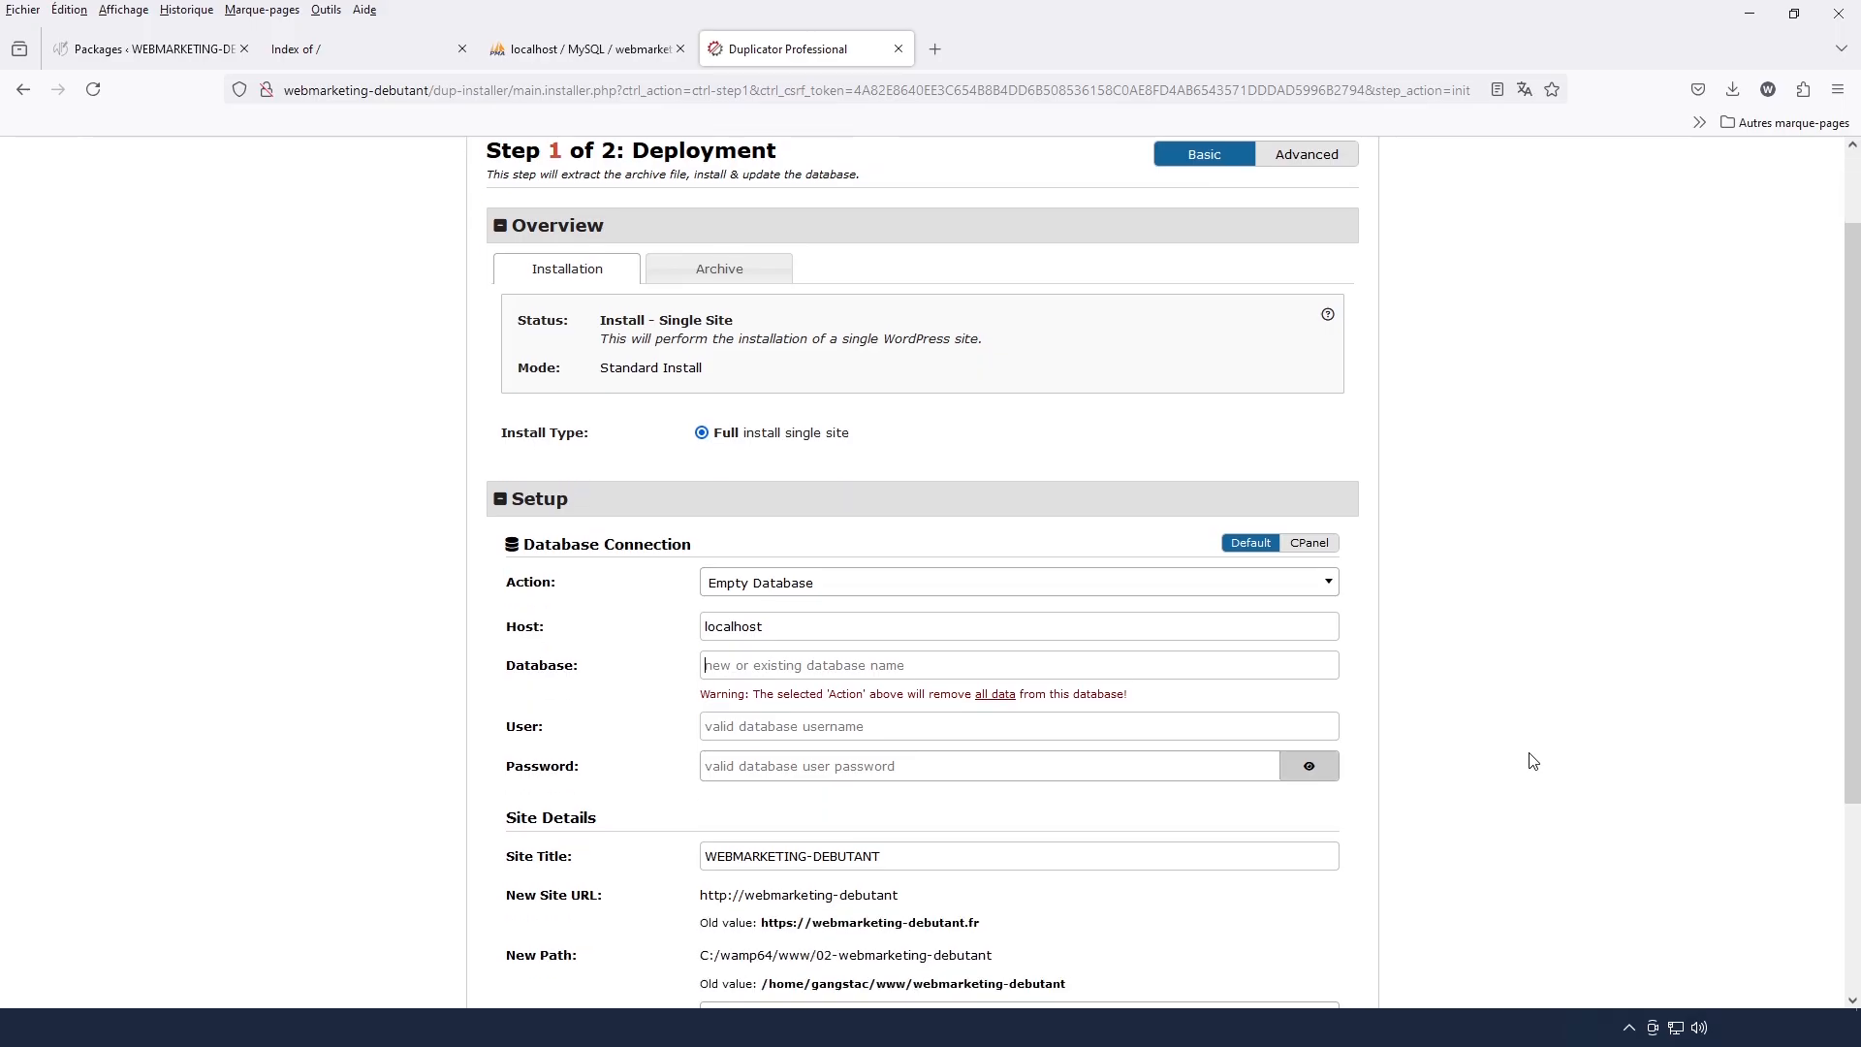
scroll(1532, 761, down, 4)
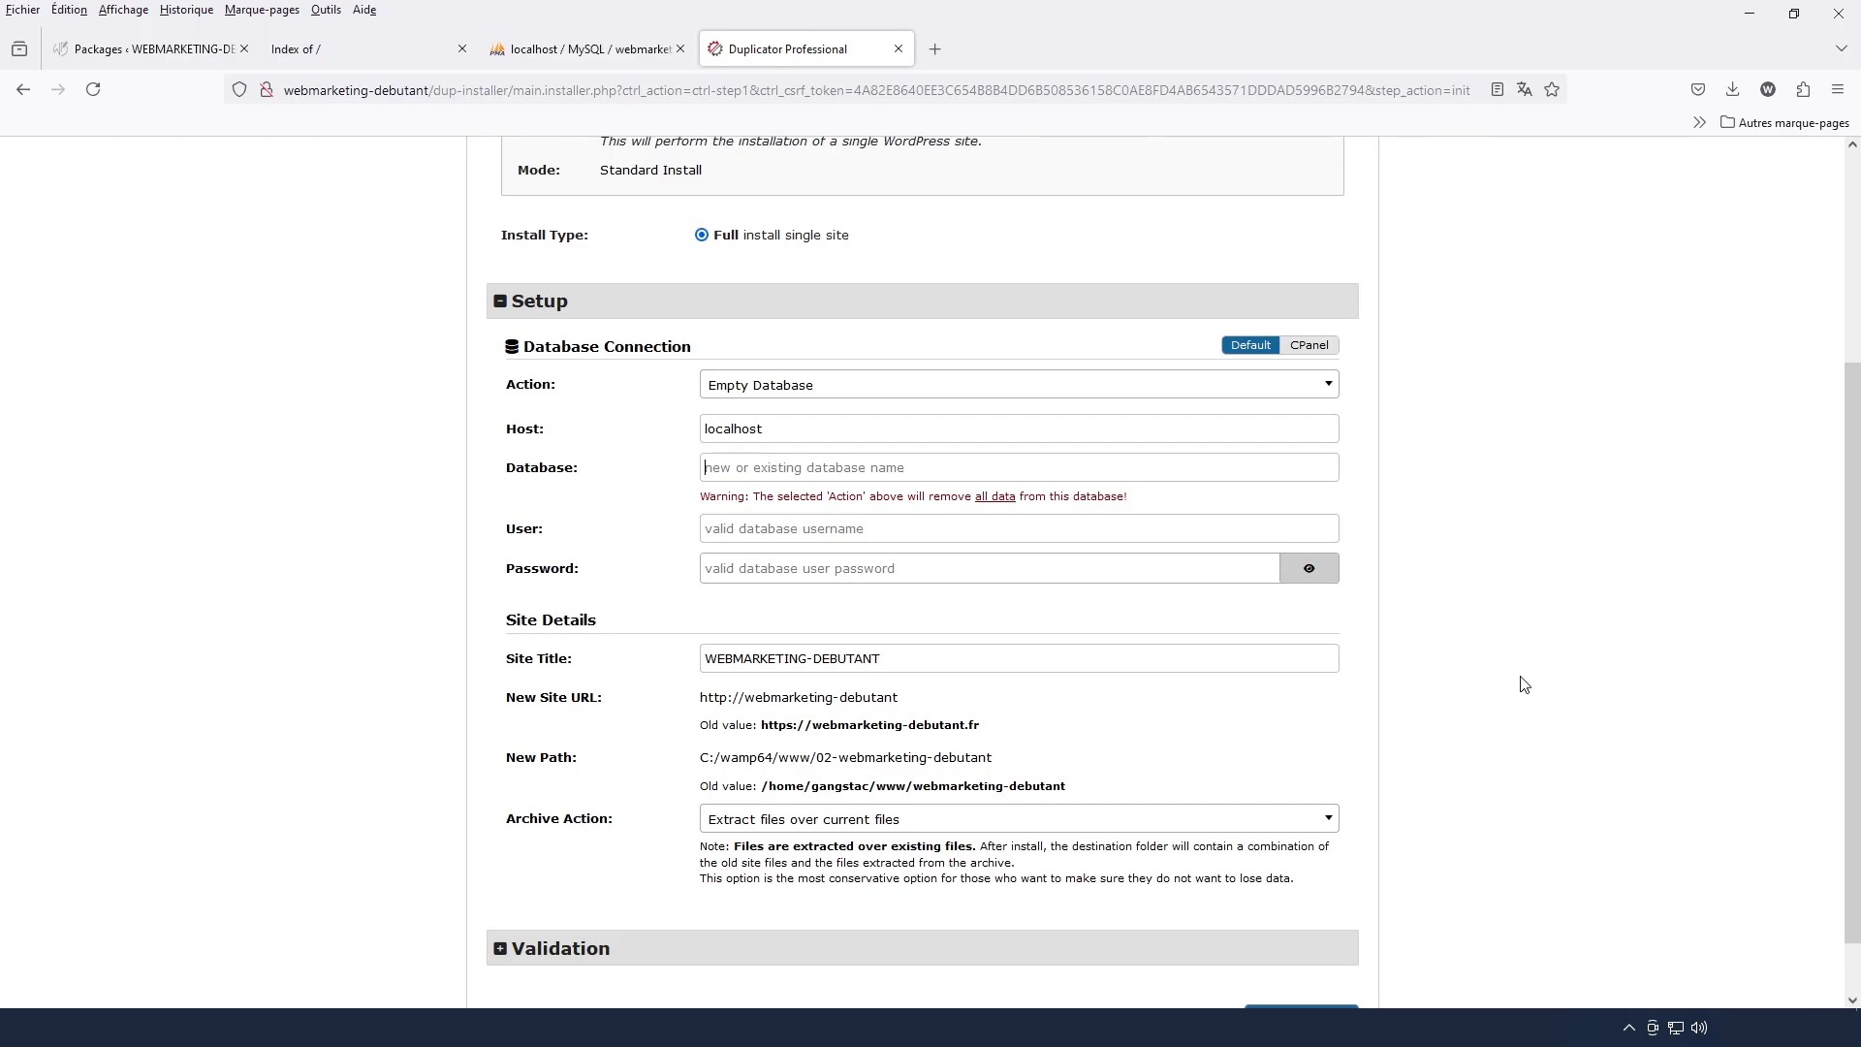
scroll(1524, 684, down, 2)
Set the installer's database to webmarketing-debutant with user root, and validate the setup
click(790, 406)
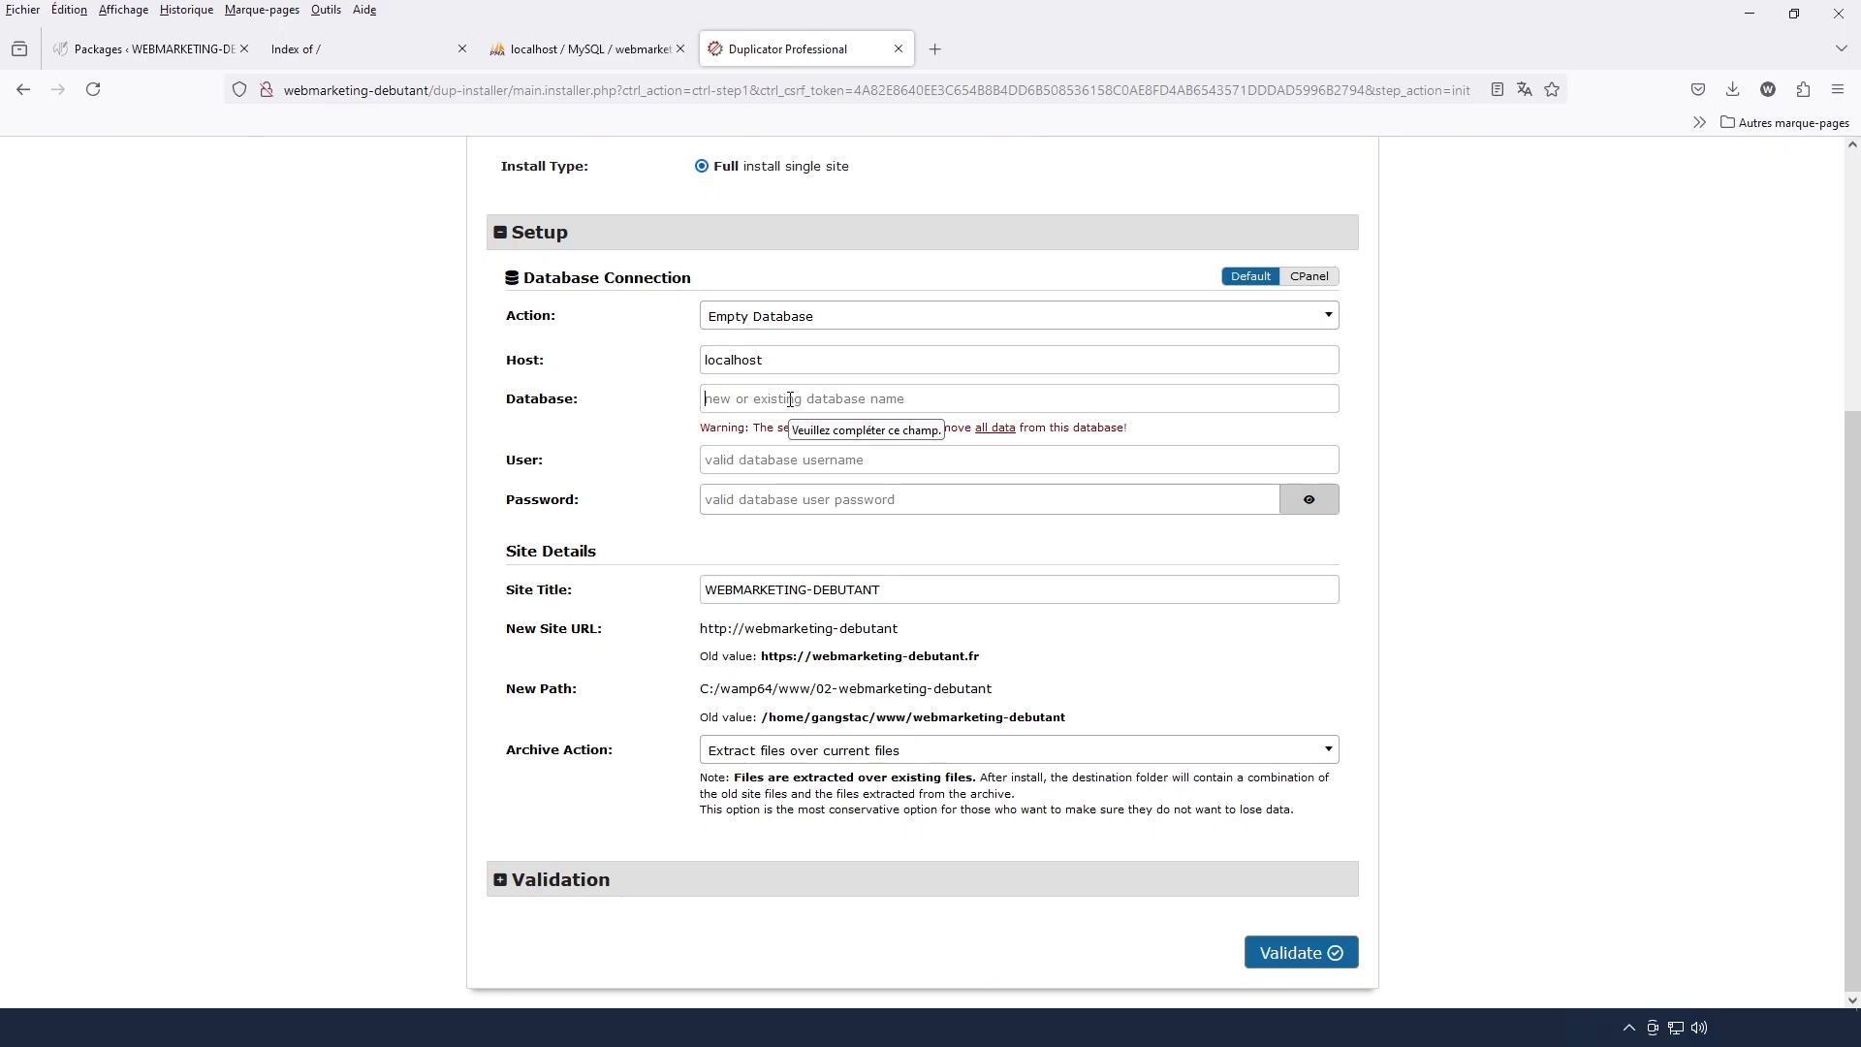
text(webmarketing-debutant)
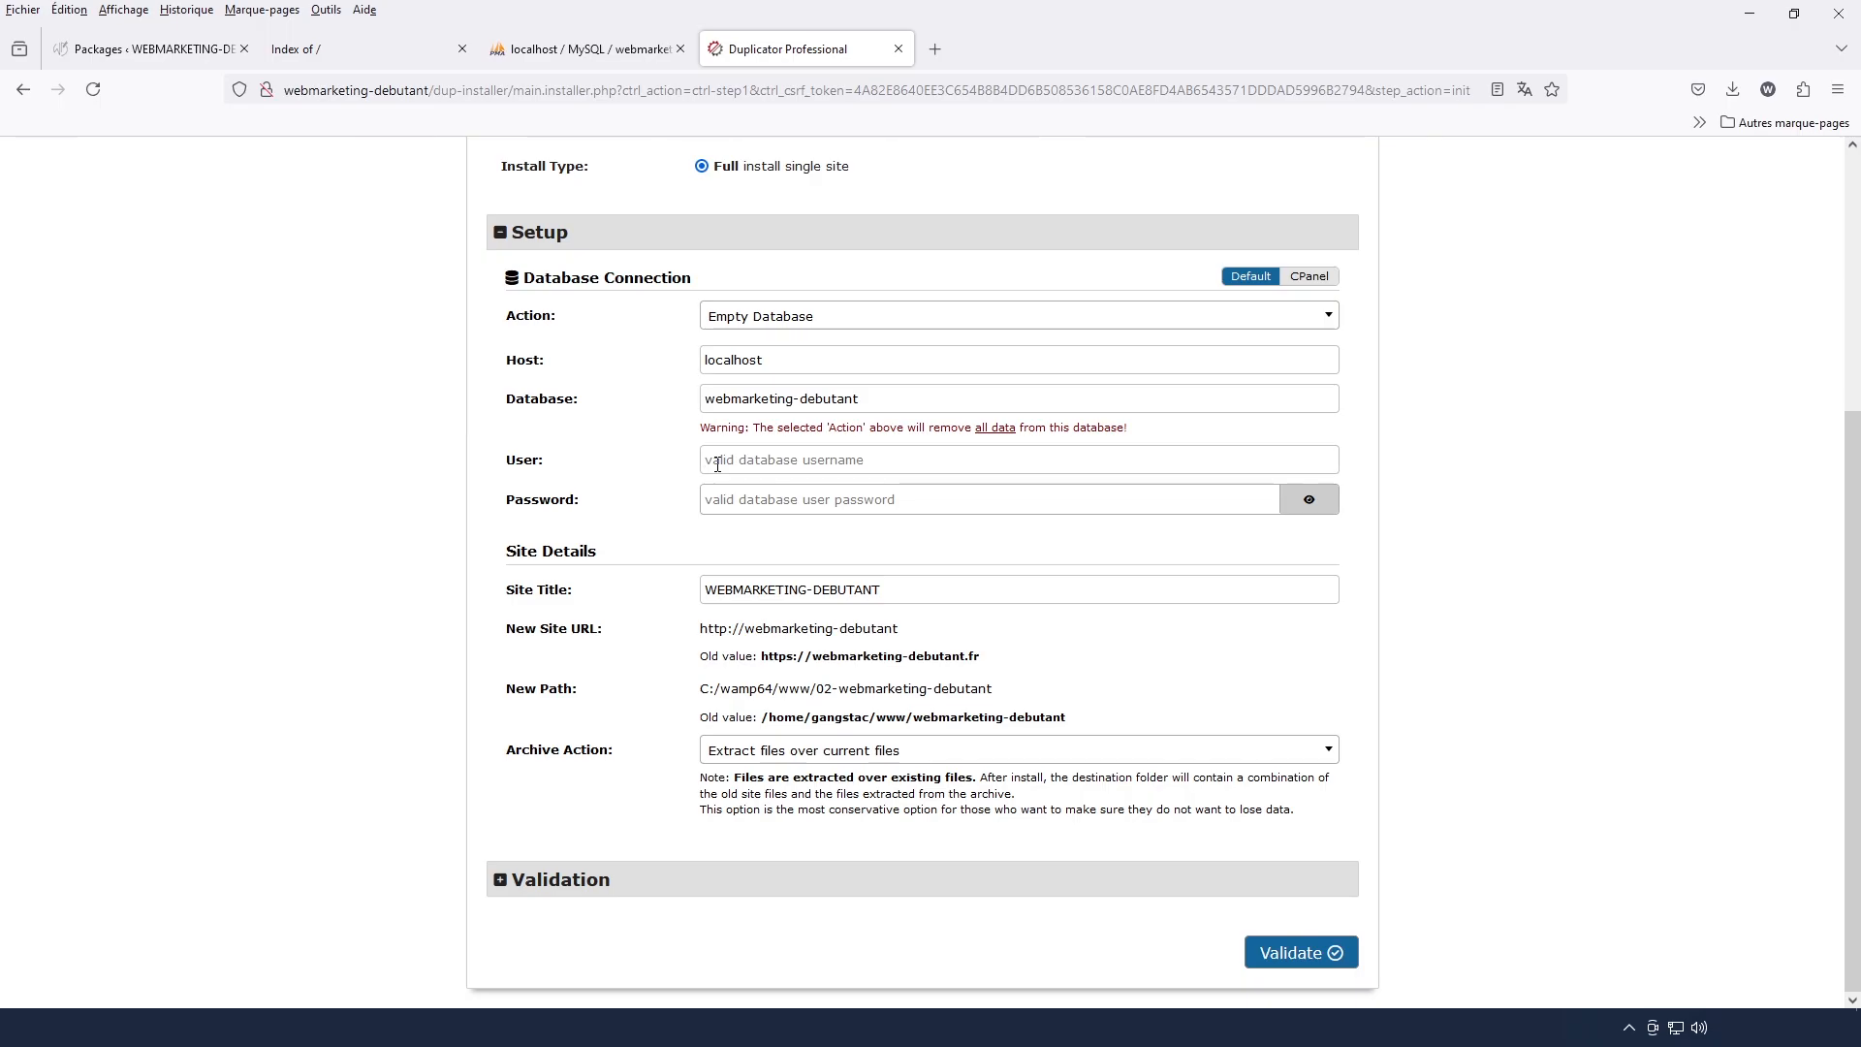
click(718, 464)
text(root)
click(1294, 963)
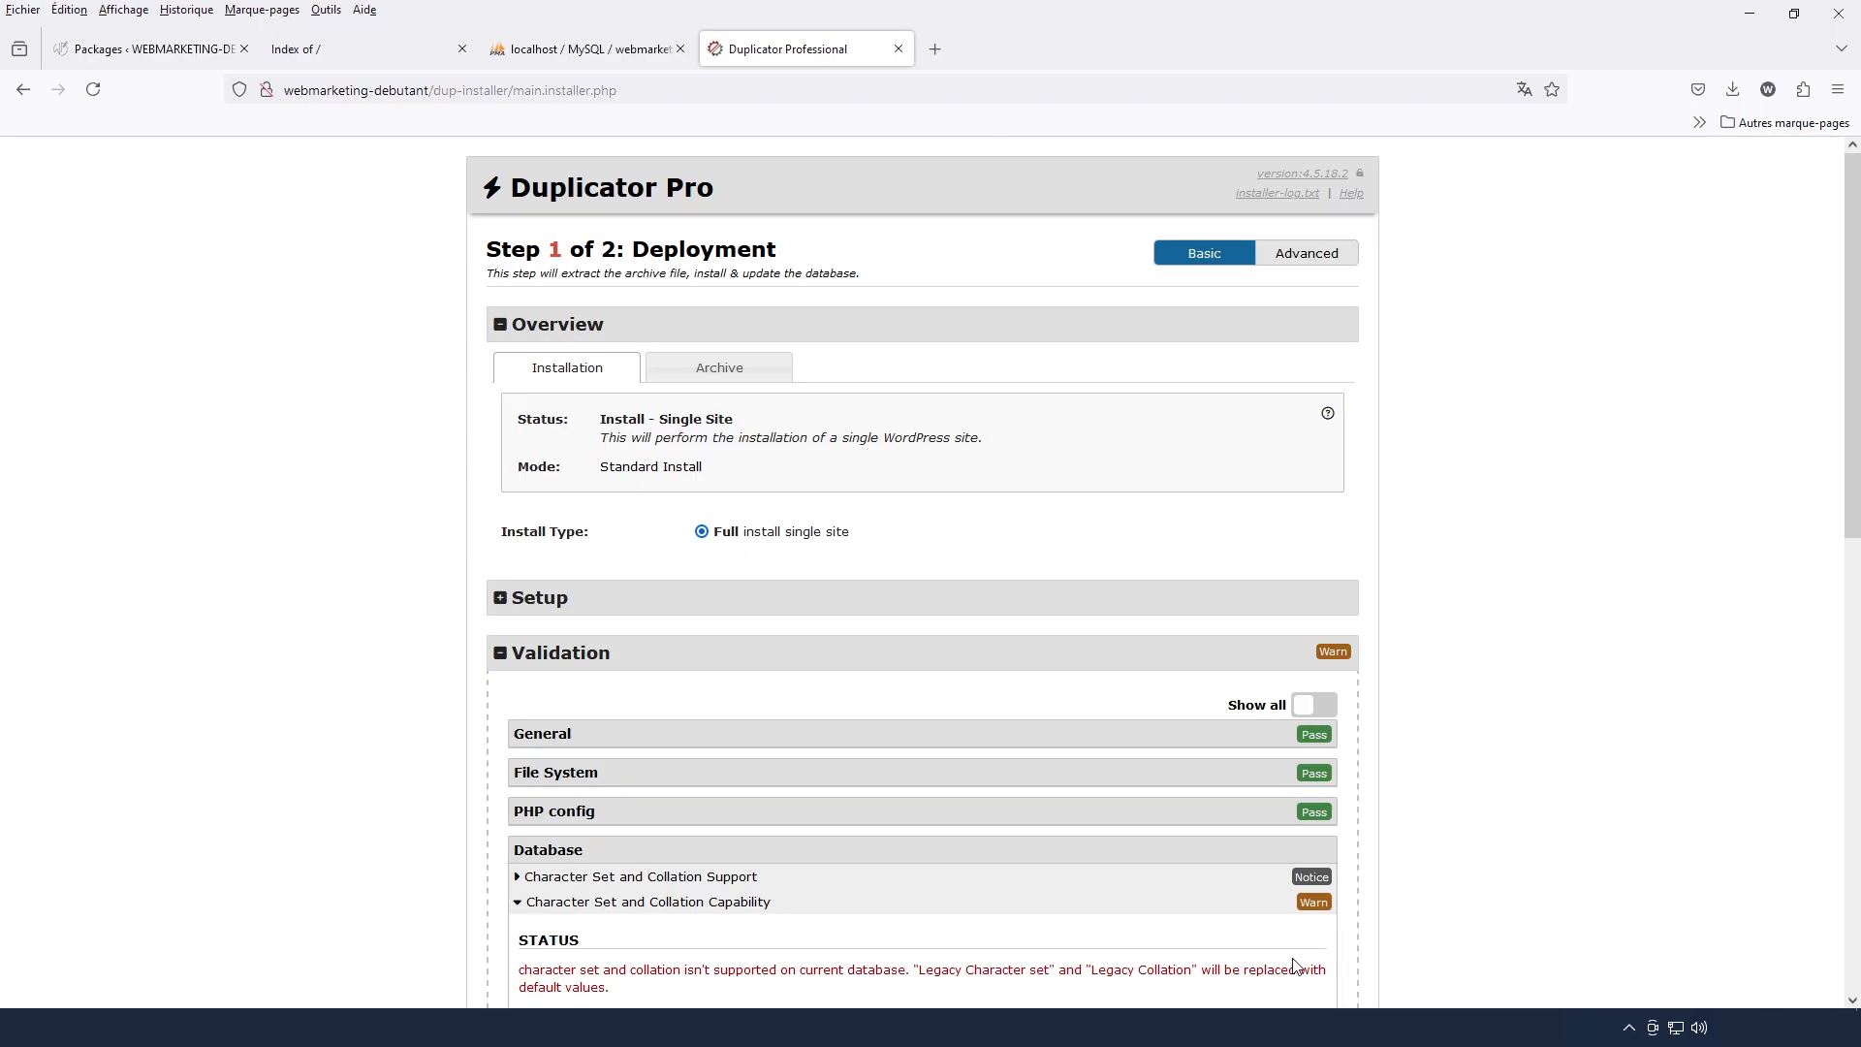
Review the validation results, accept the terms and notices, and run the installation with the listed settings
scroll(1294, 964, down, 5)
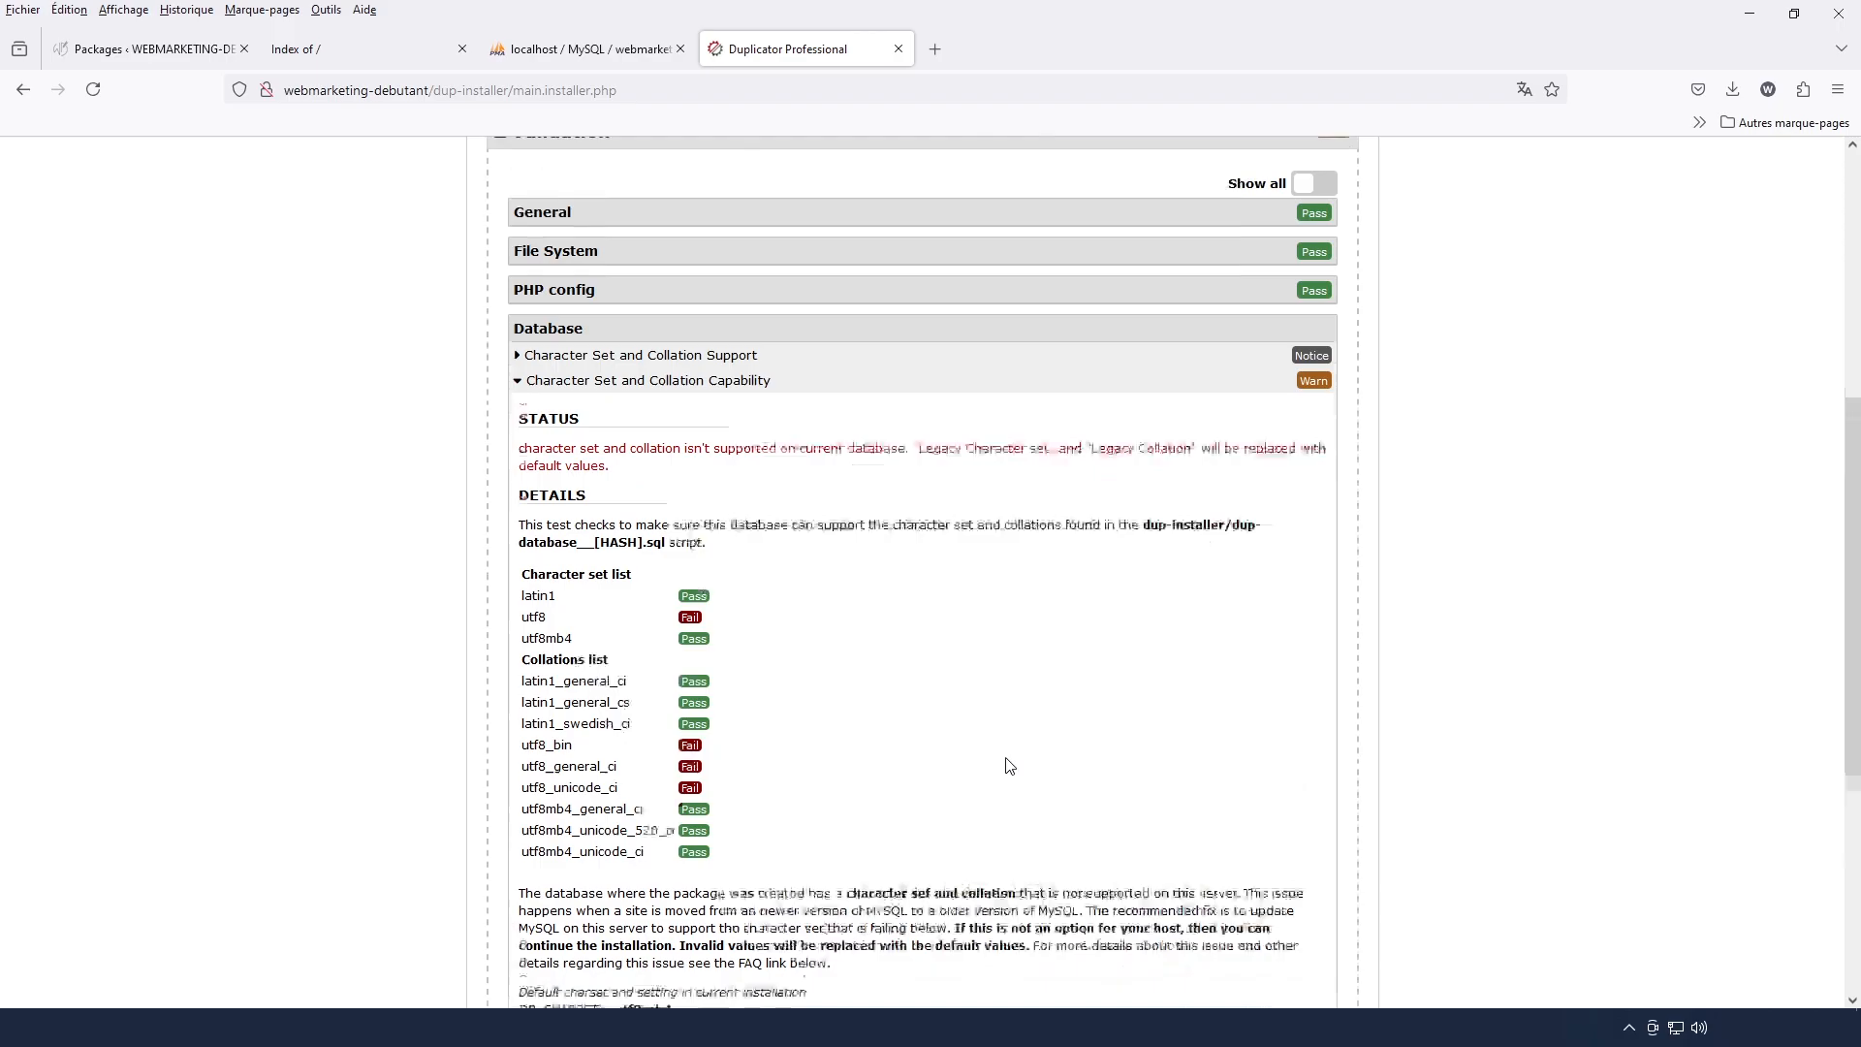
scroll(1008, 763, down, 5)
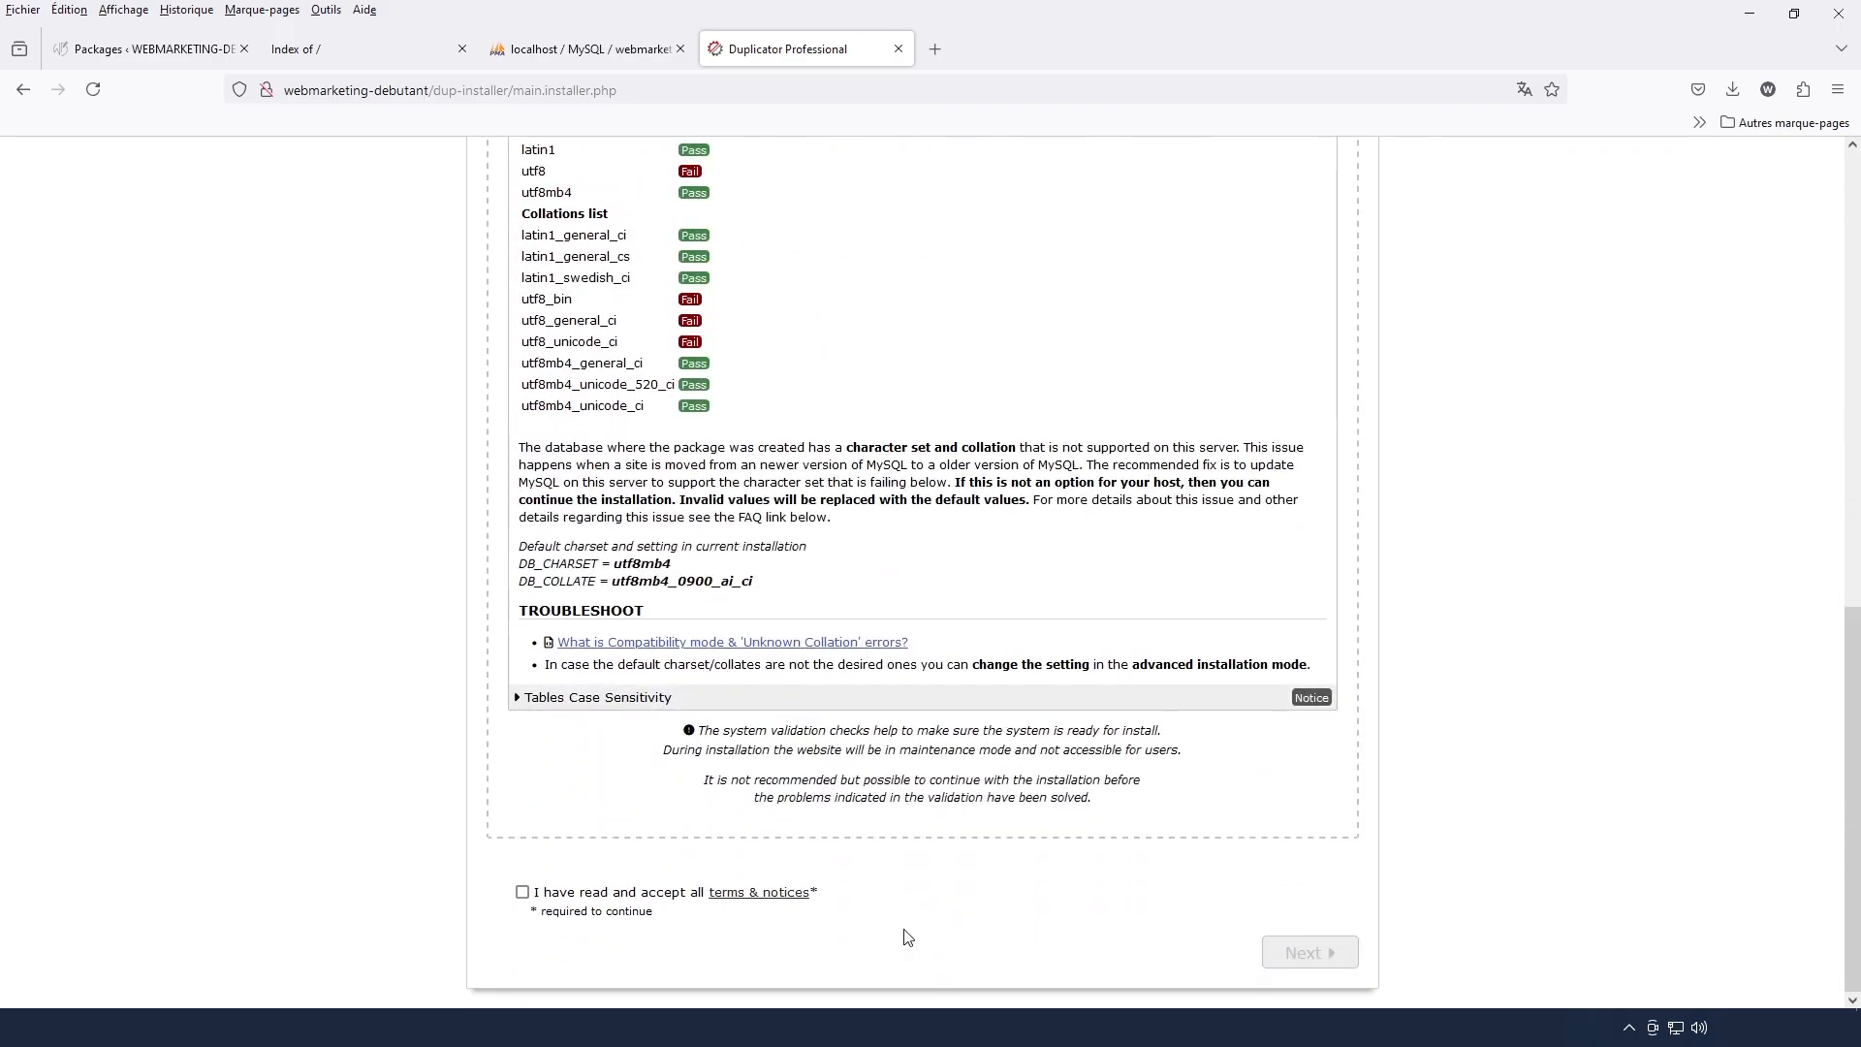
click(523, 892)
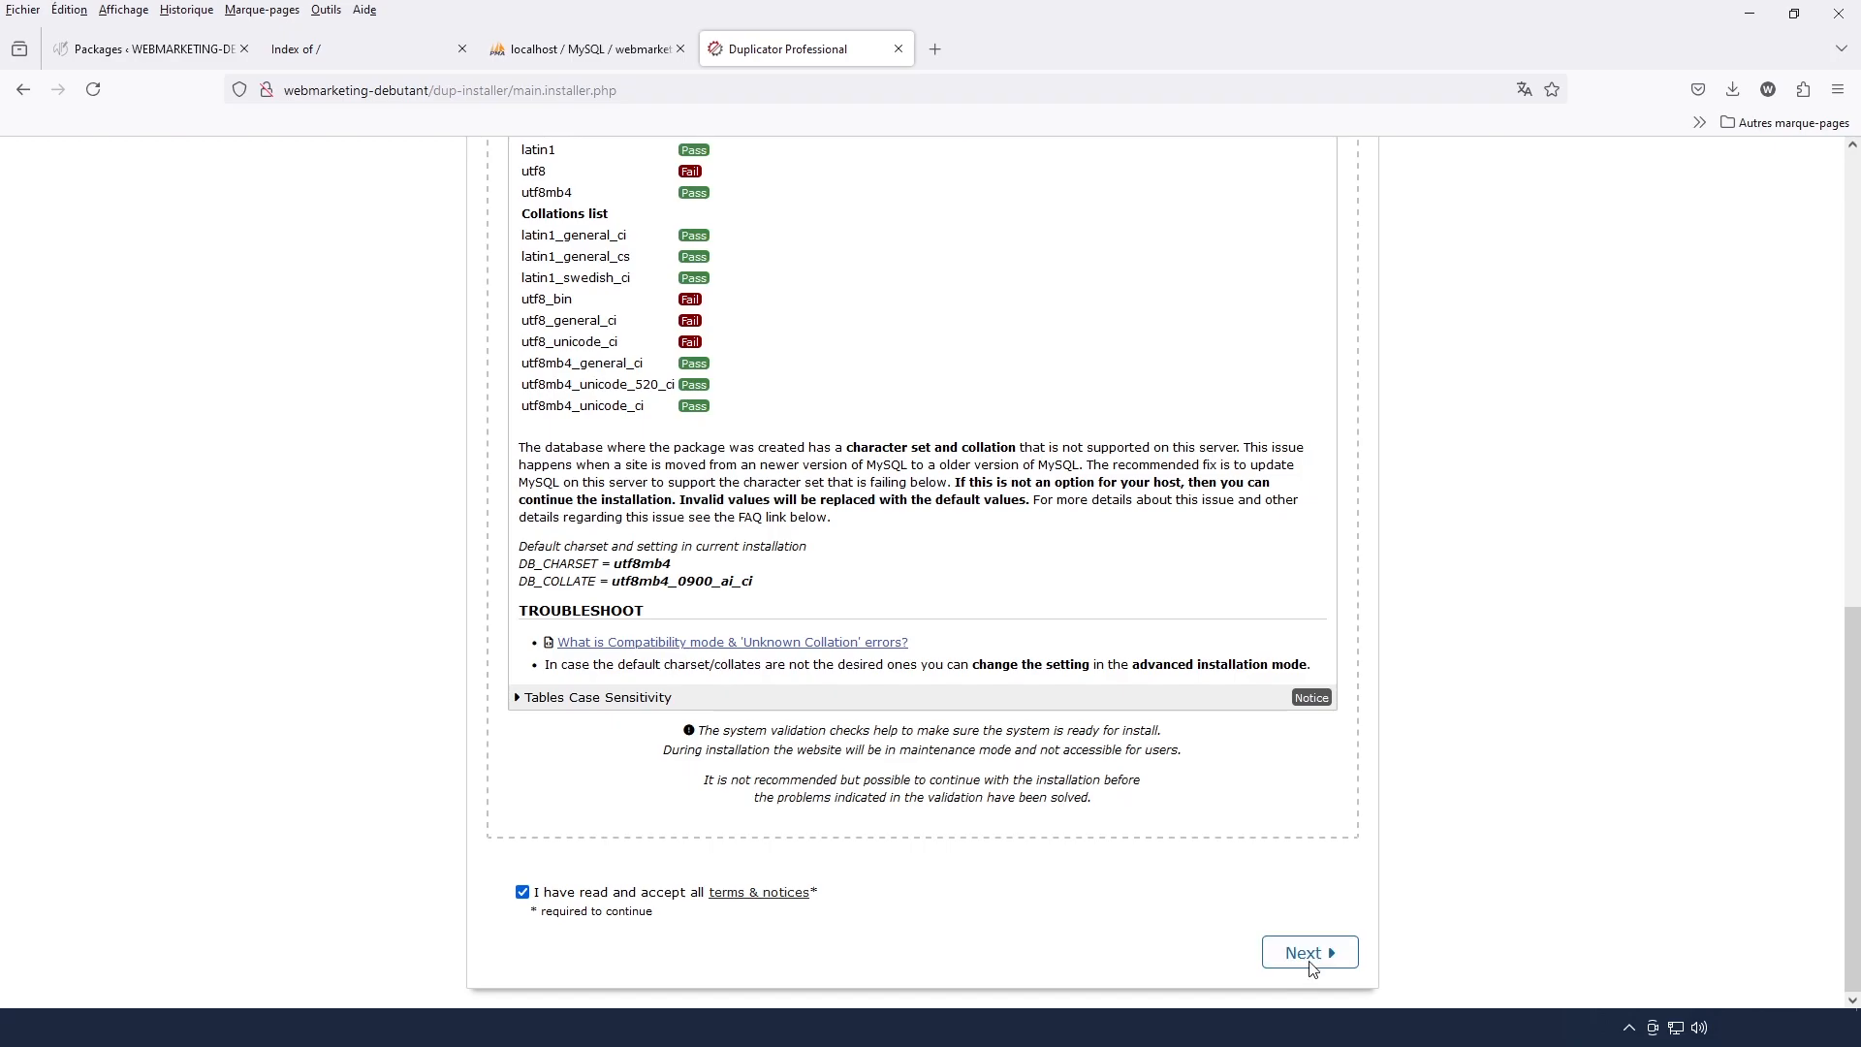
click(1308, 954)
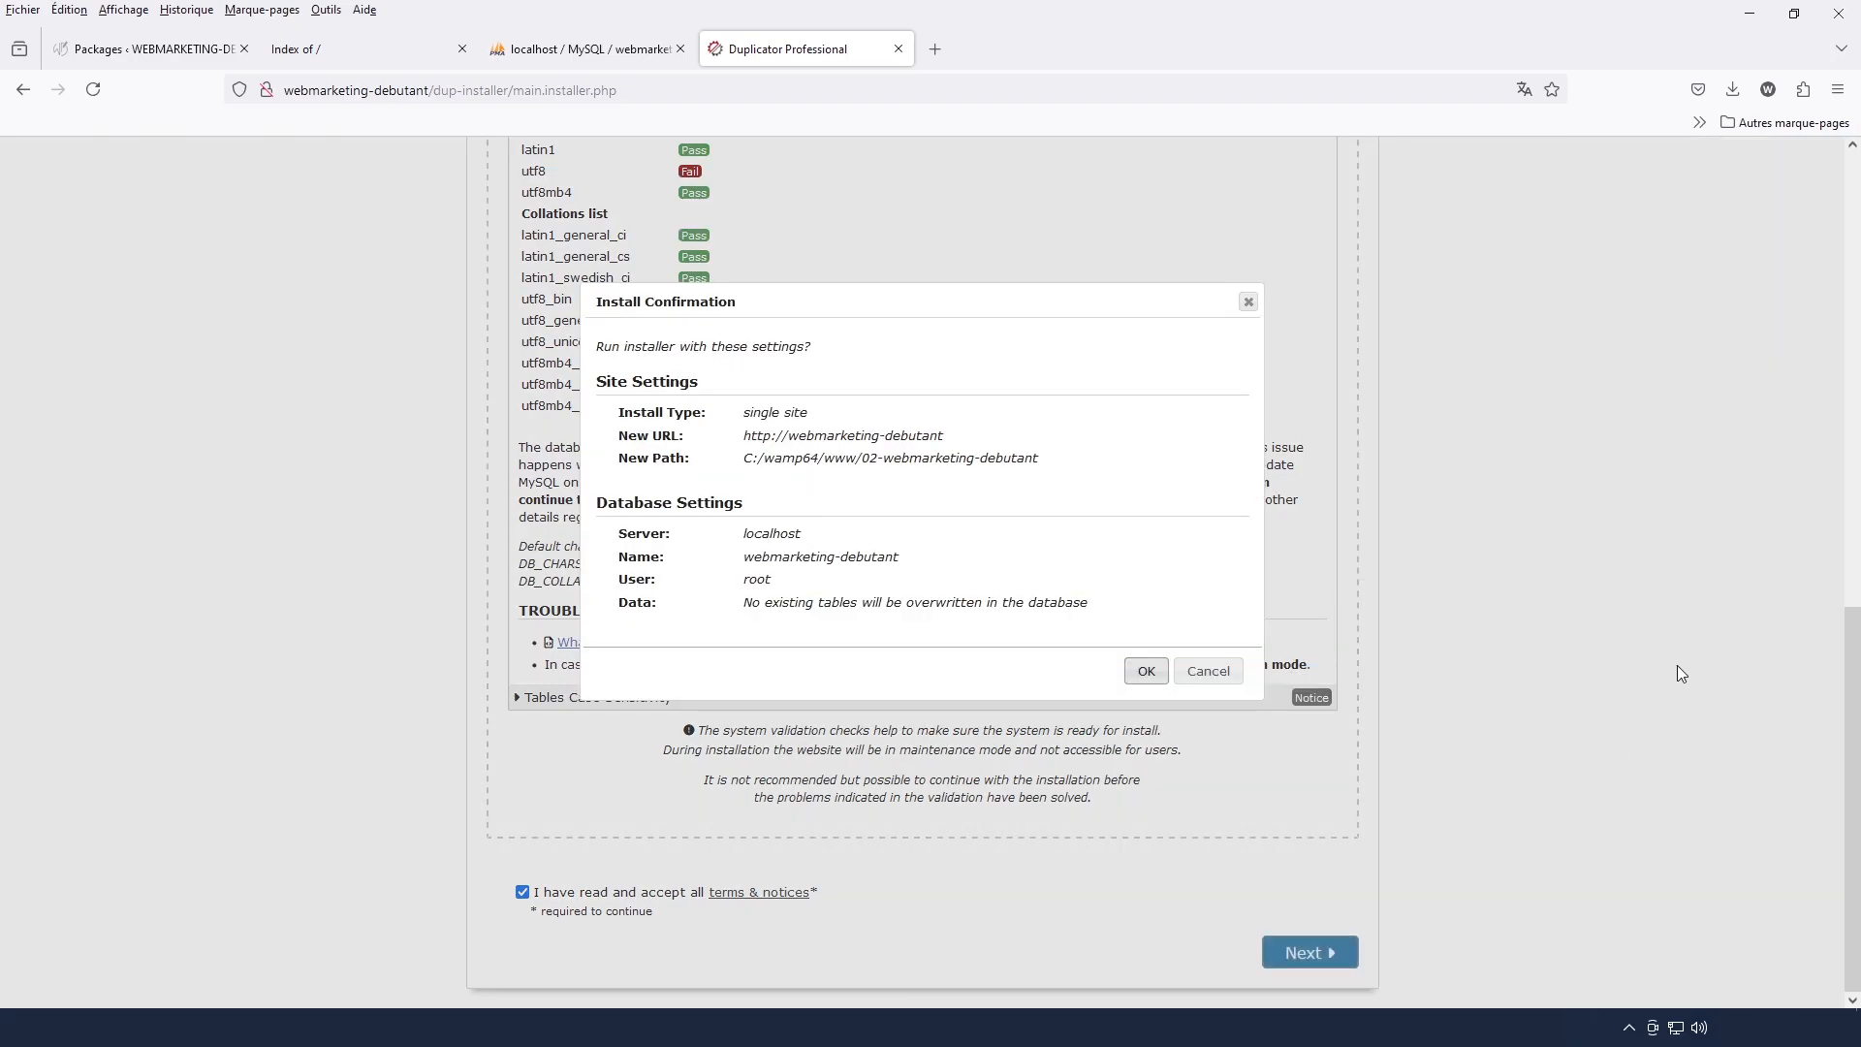
click(1146, 670)
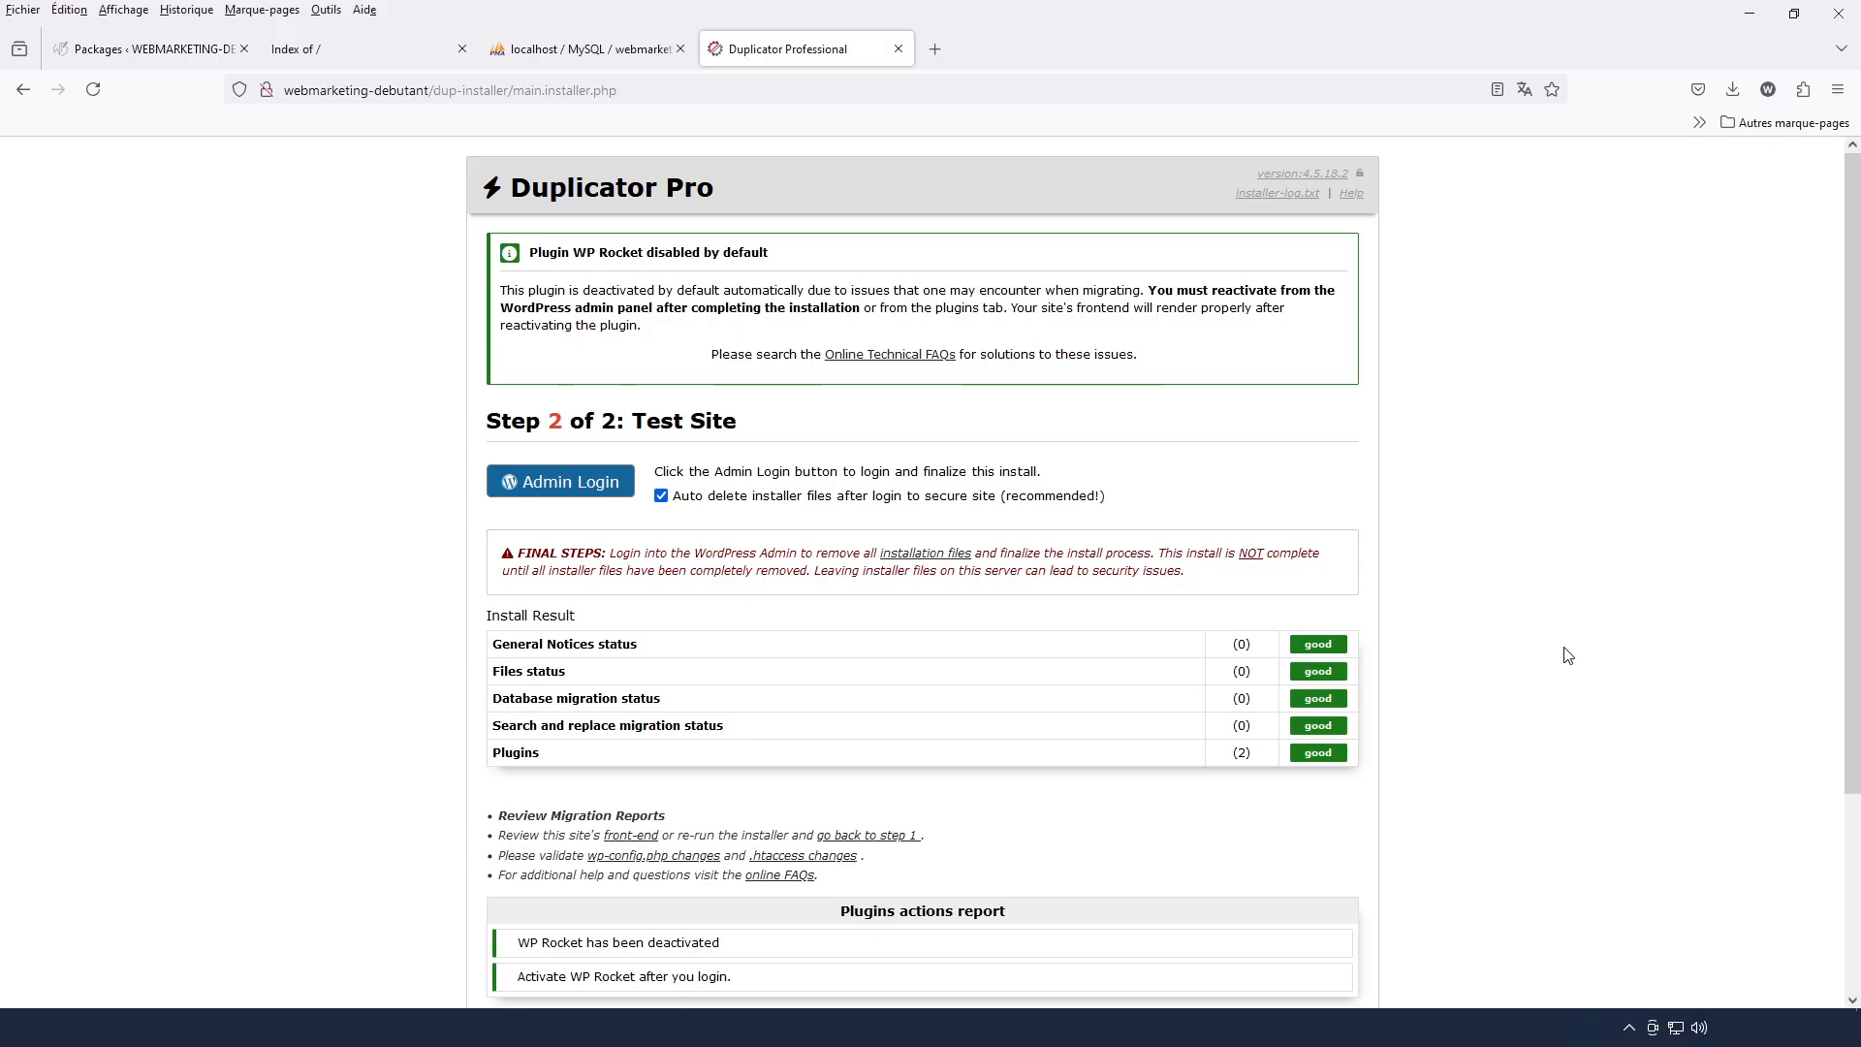
Review the install results, plugin actions and database report on the Test Site page
scroll(1219, 722, down, 3)
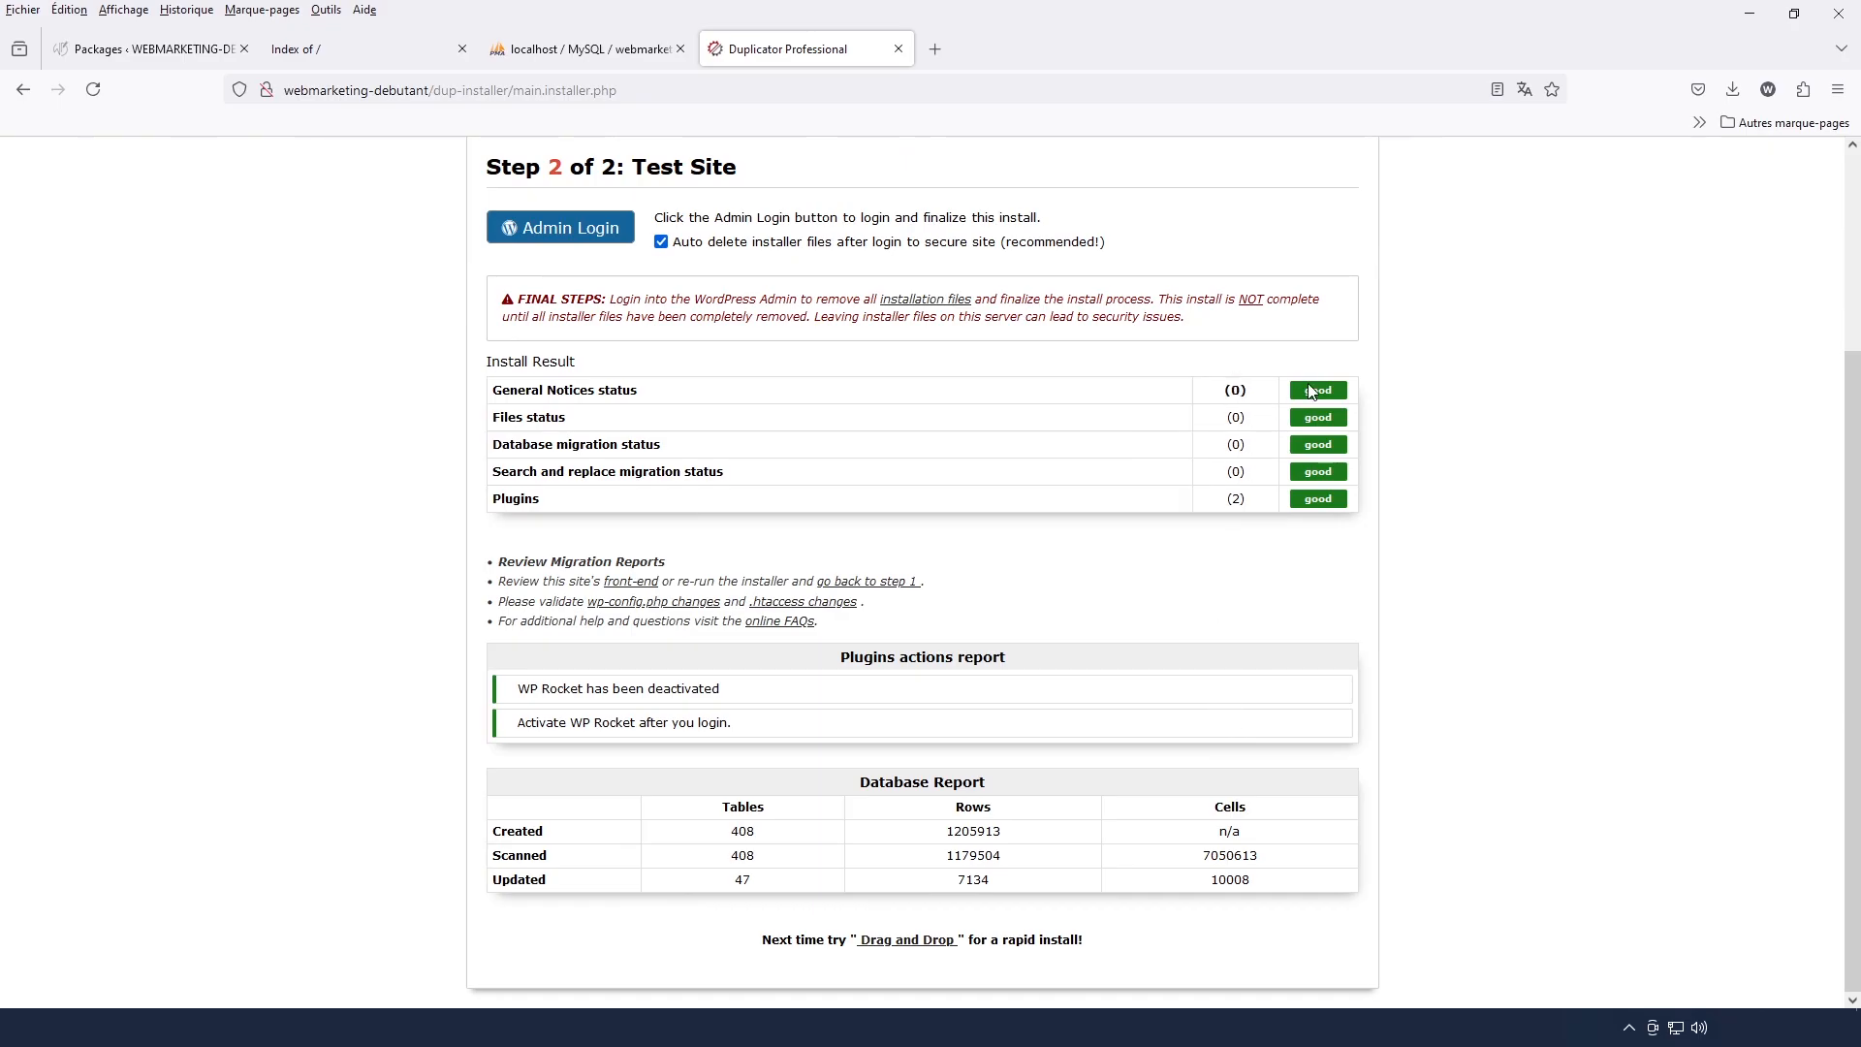
scroll(897, 582, up, 3)
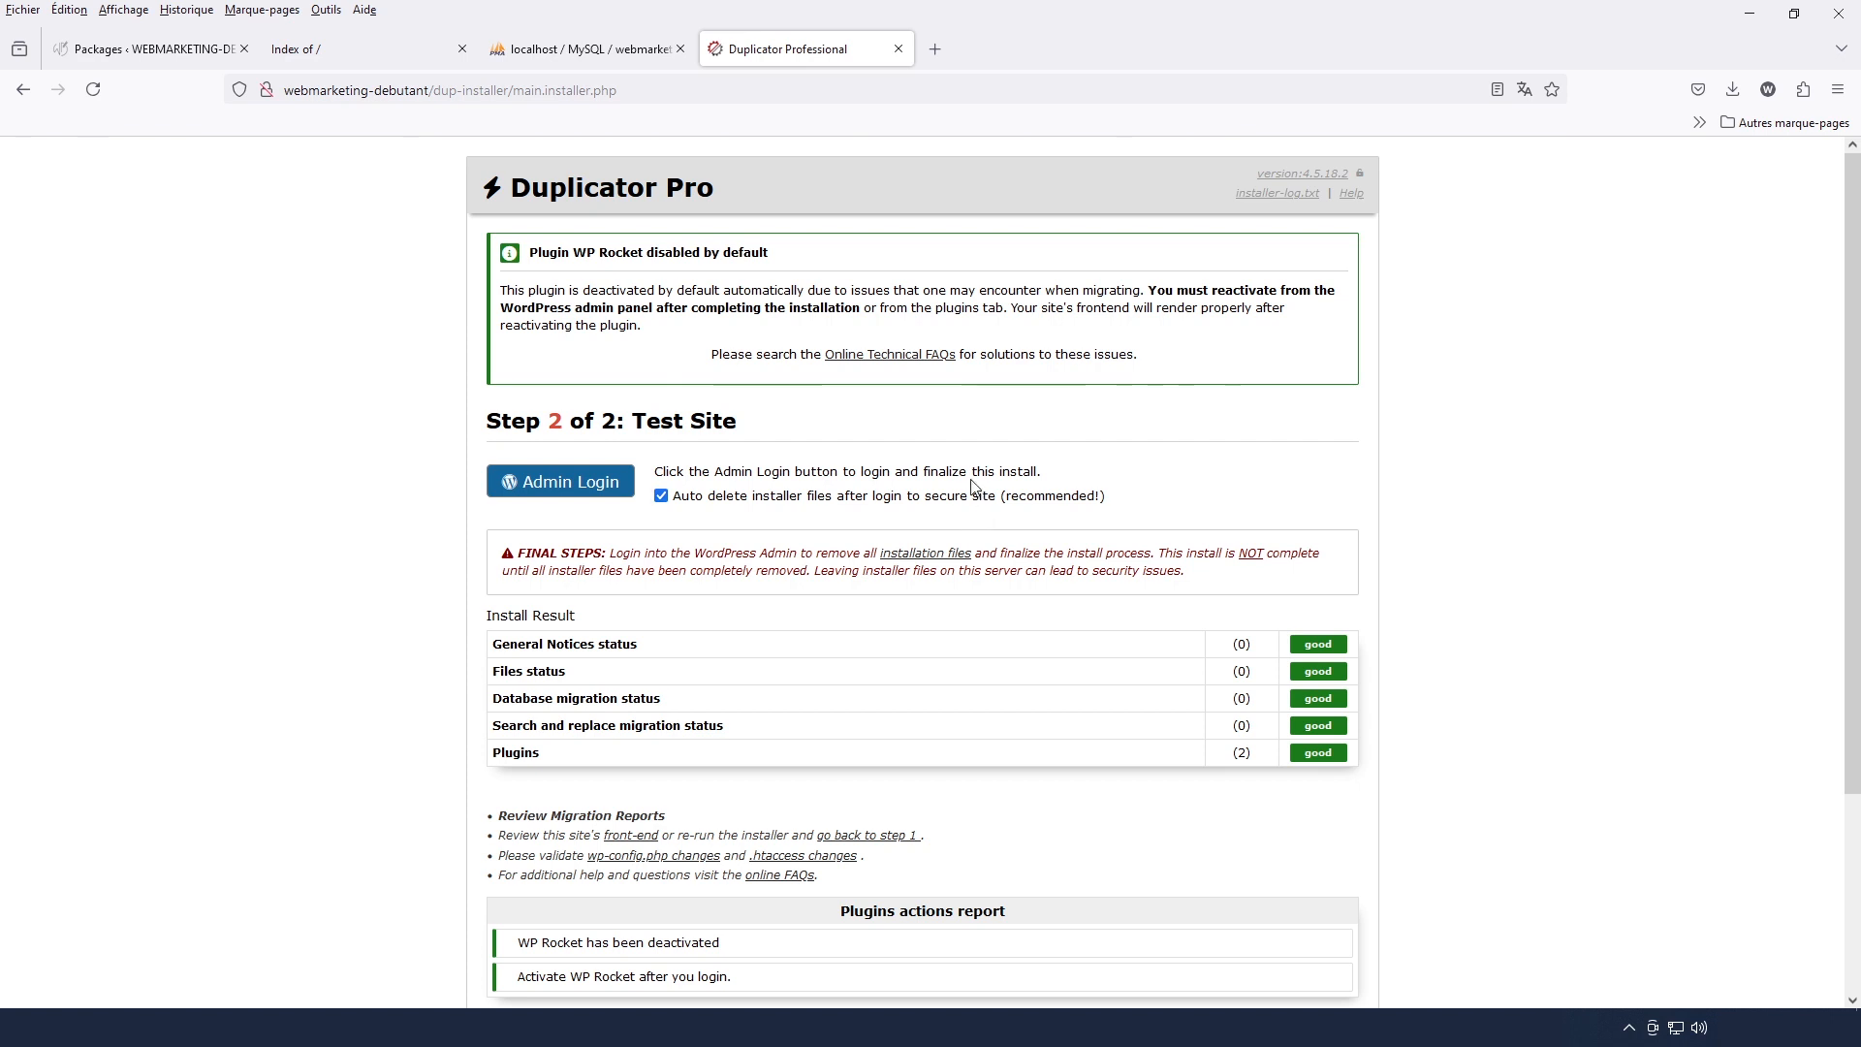
Open the webmarketing-debutant virtual host from Wampserver's localhost page and look through the migrated site's home page
click(1628, 1029)
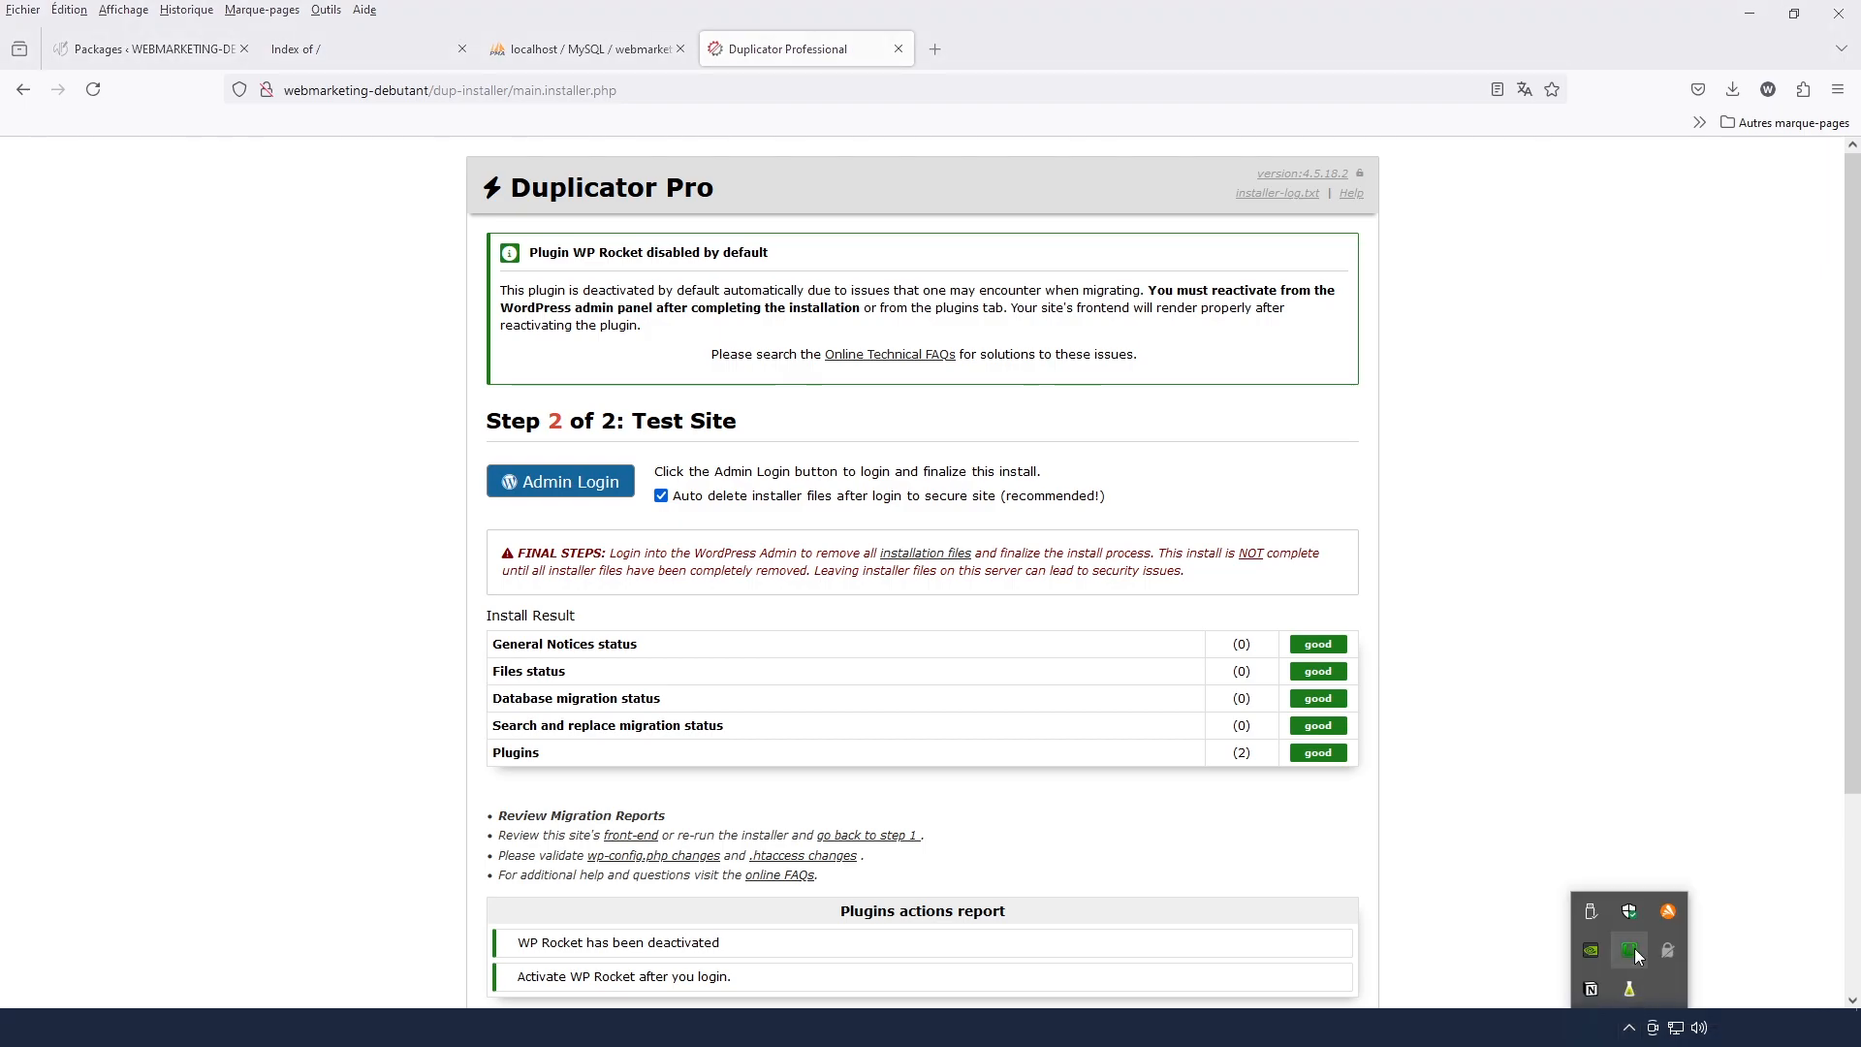
click(1632, 950)
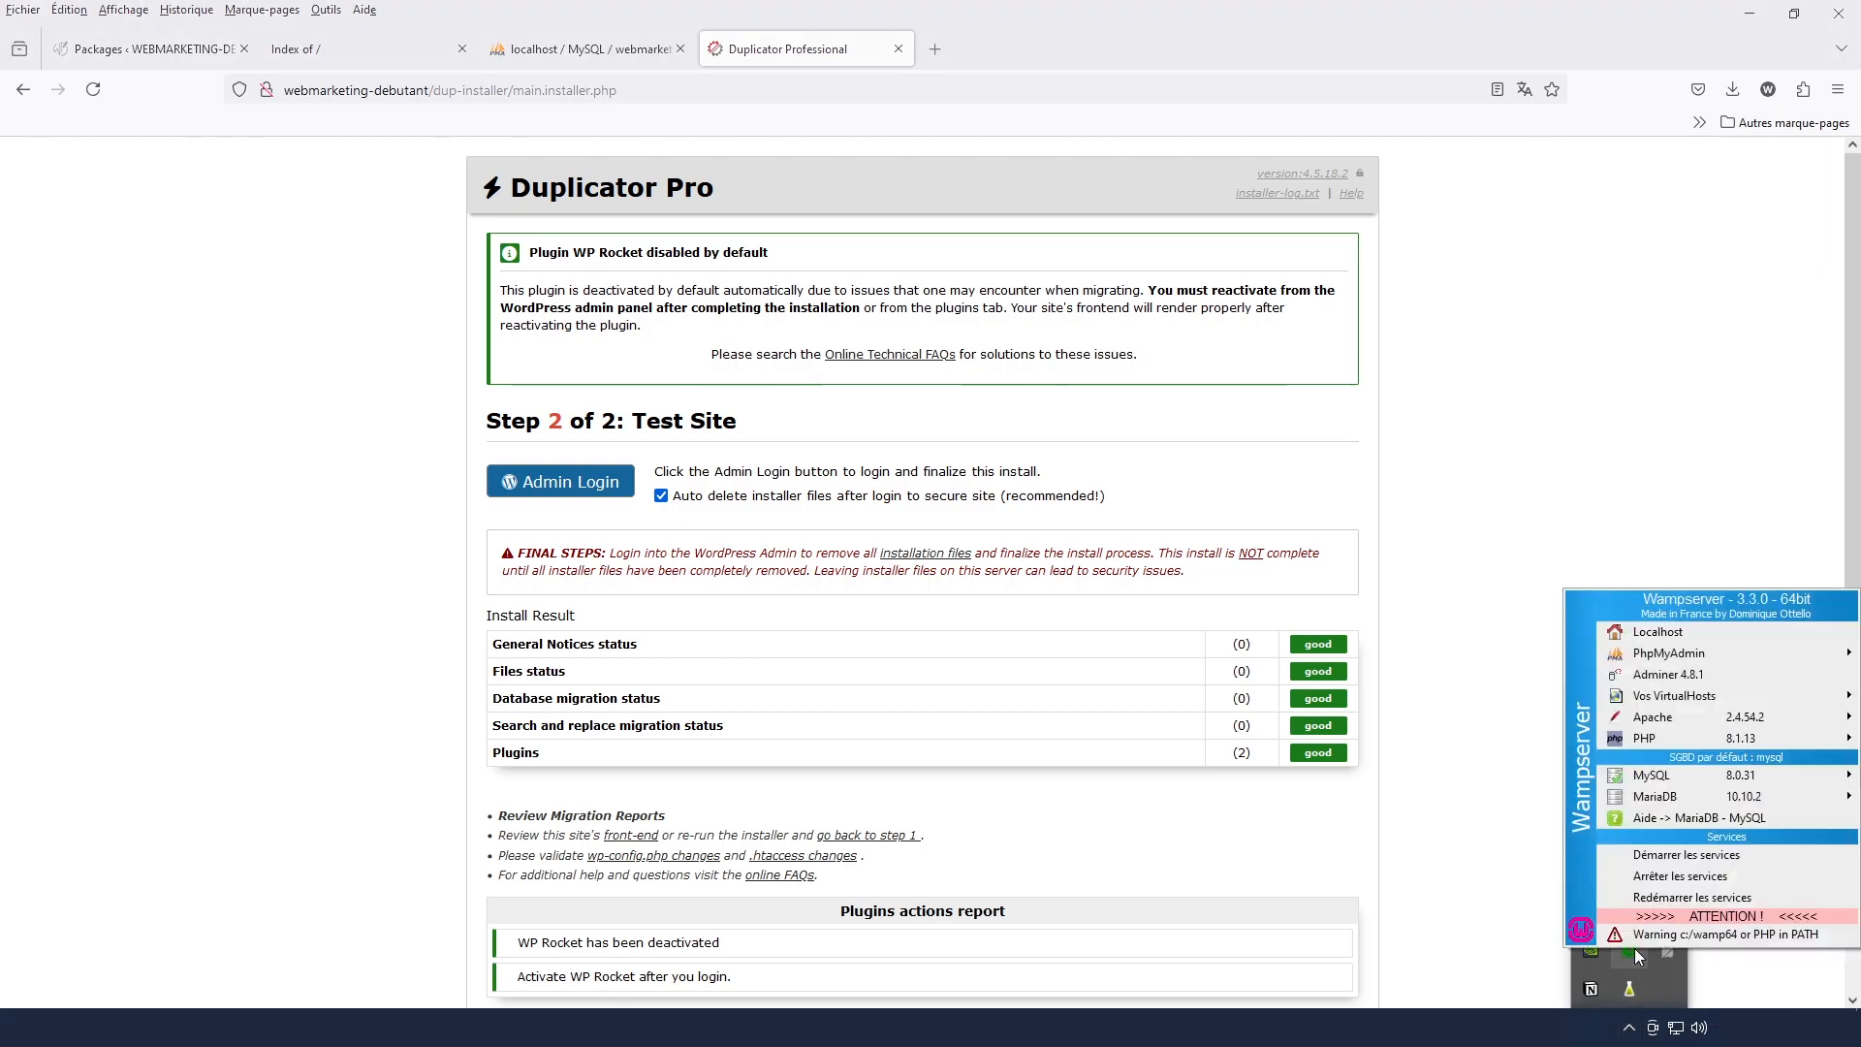
click(1659, 631)
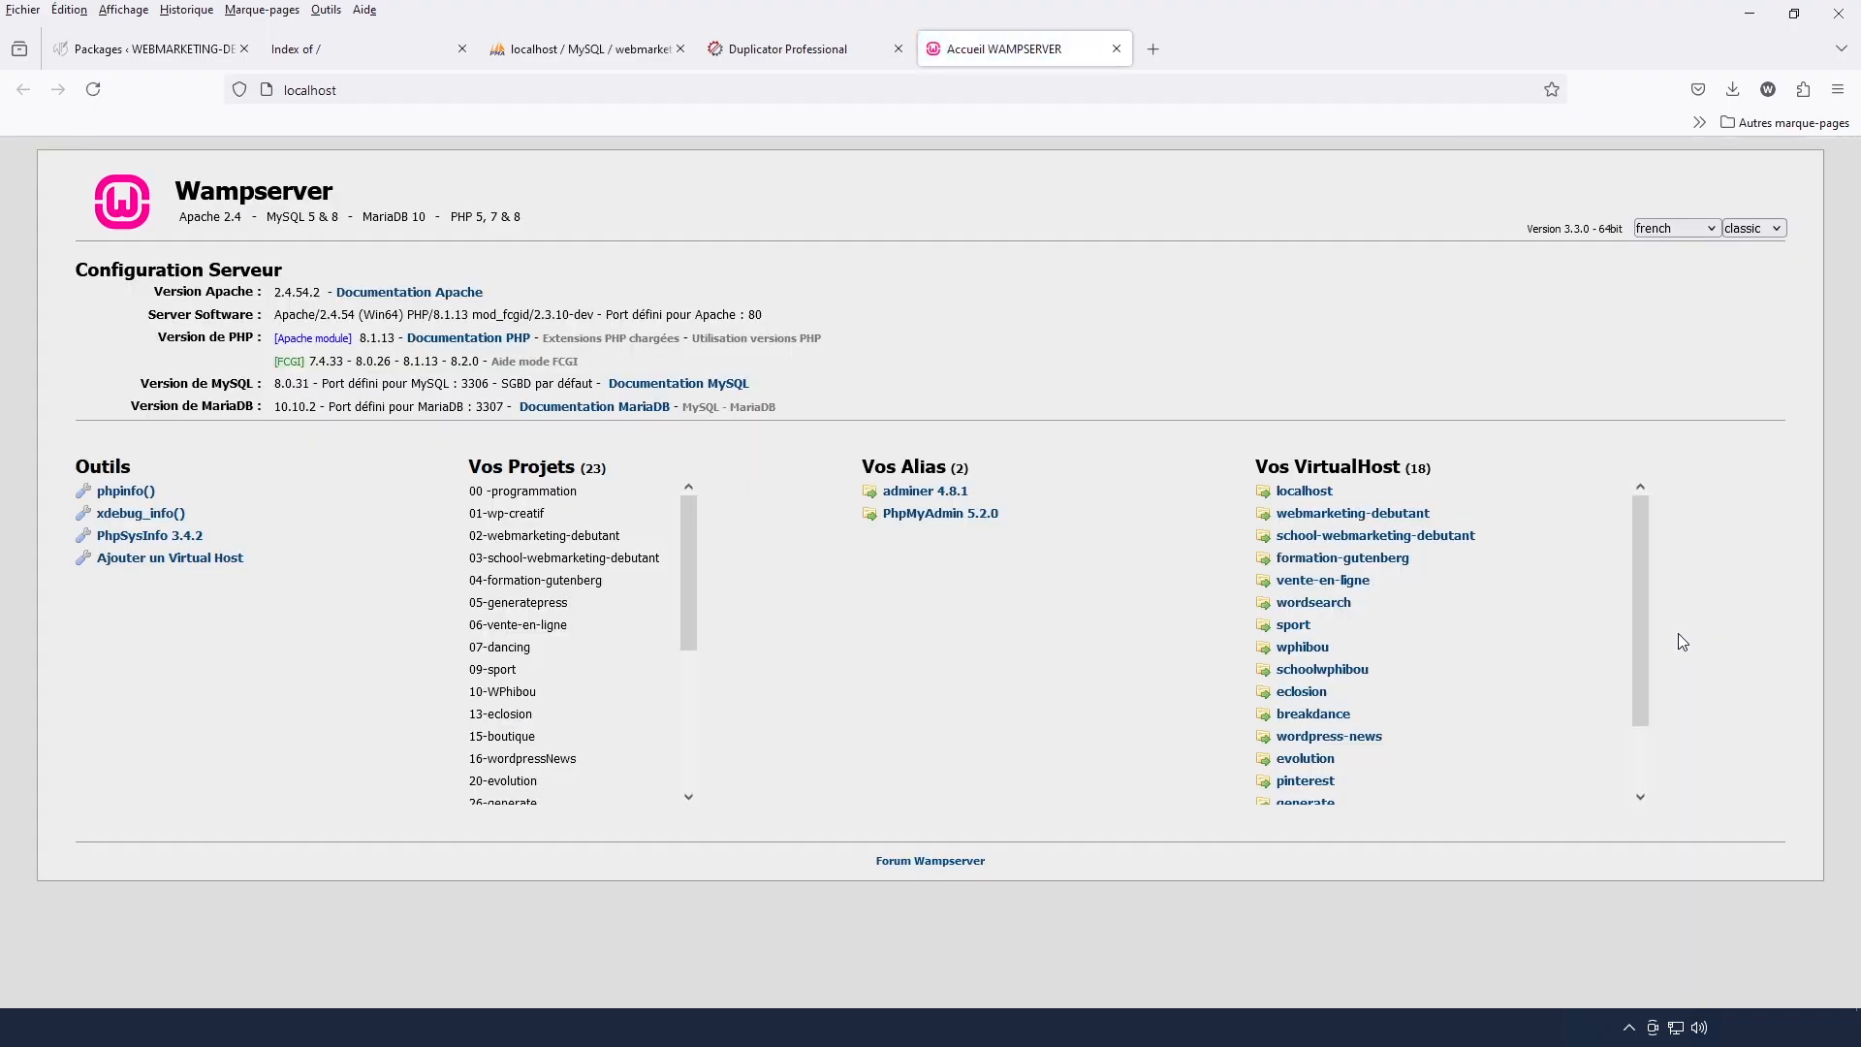
click(1354, 515)
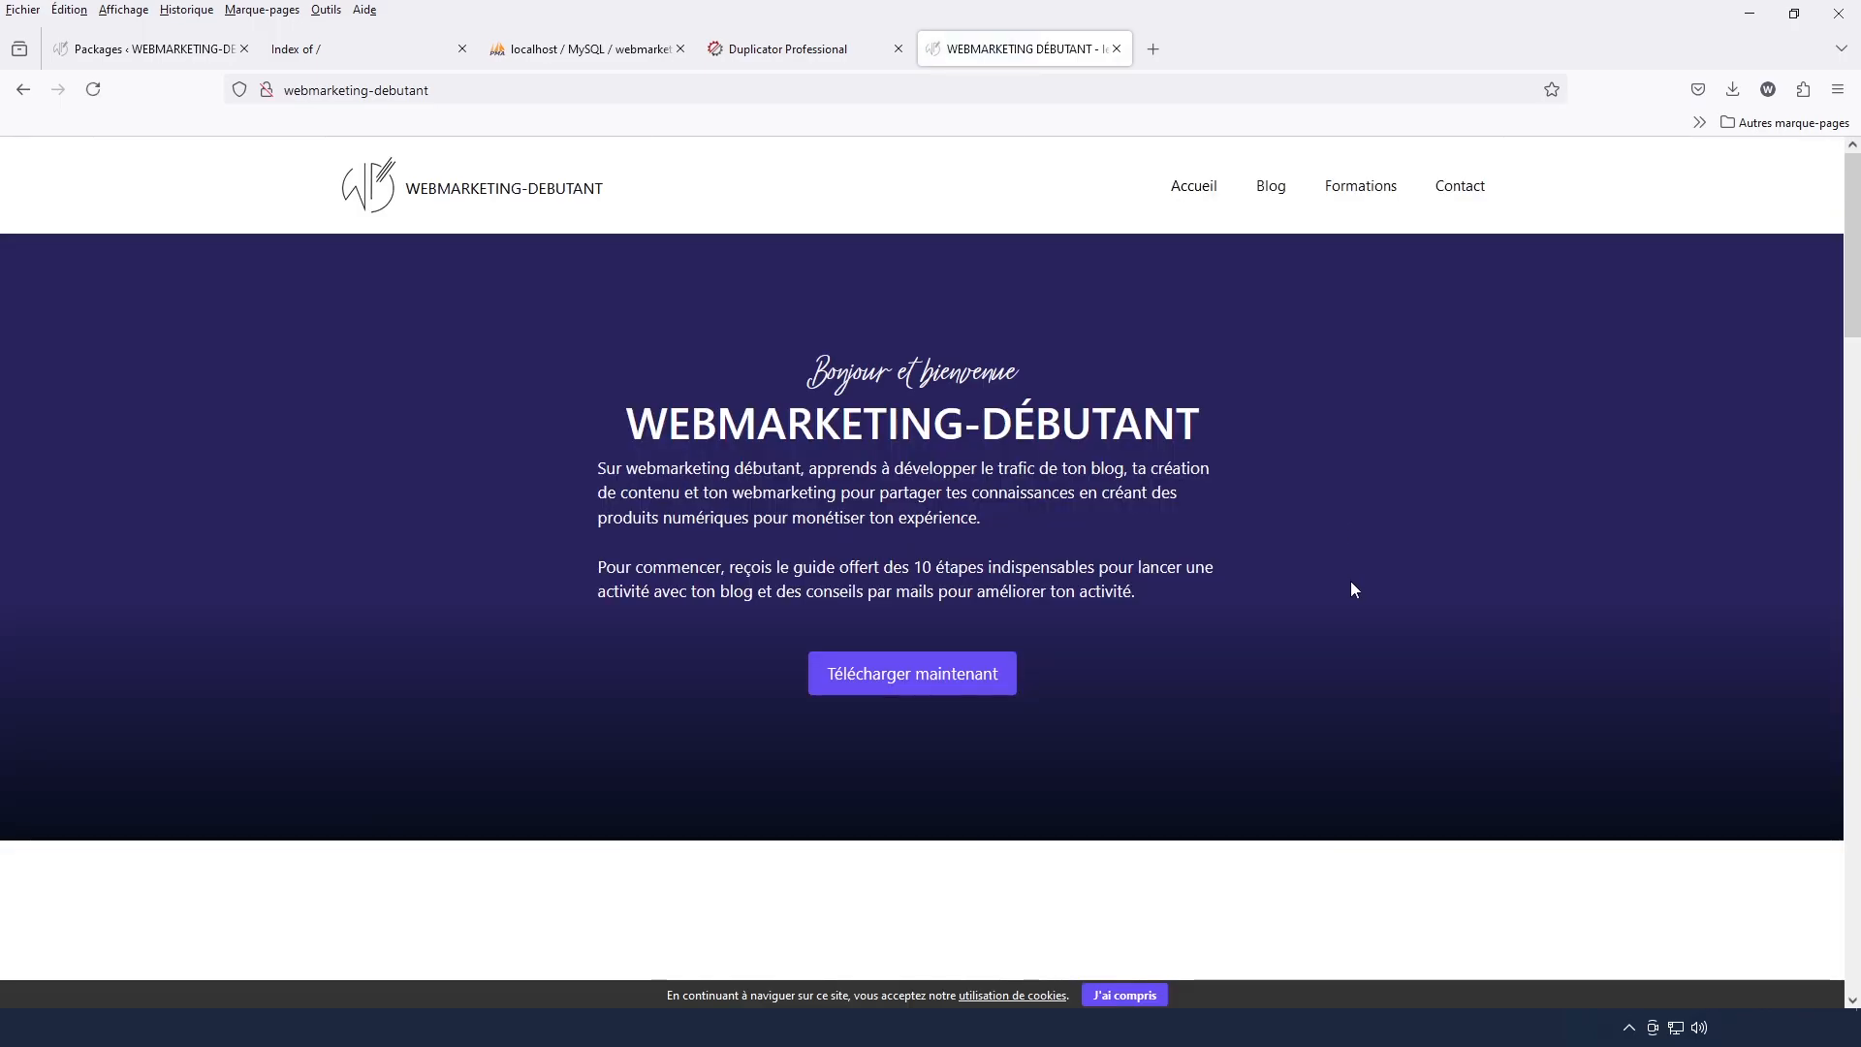
scroll(1368, 750, down, 15)
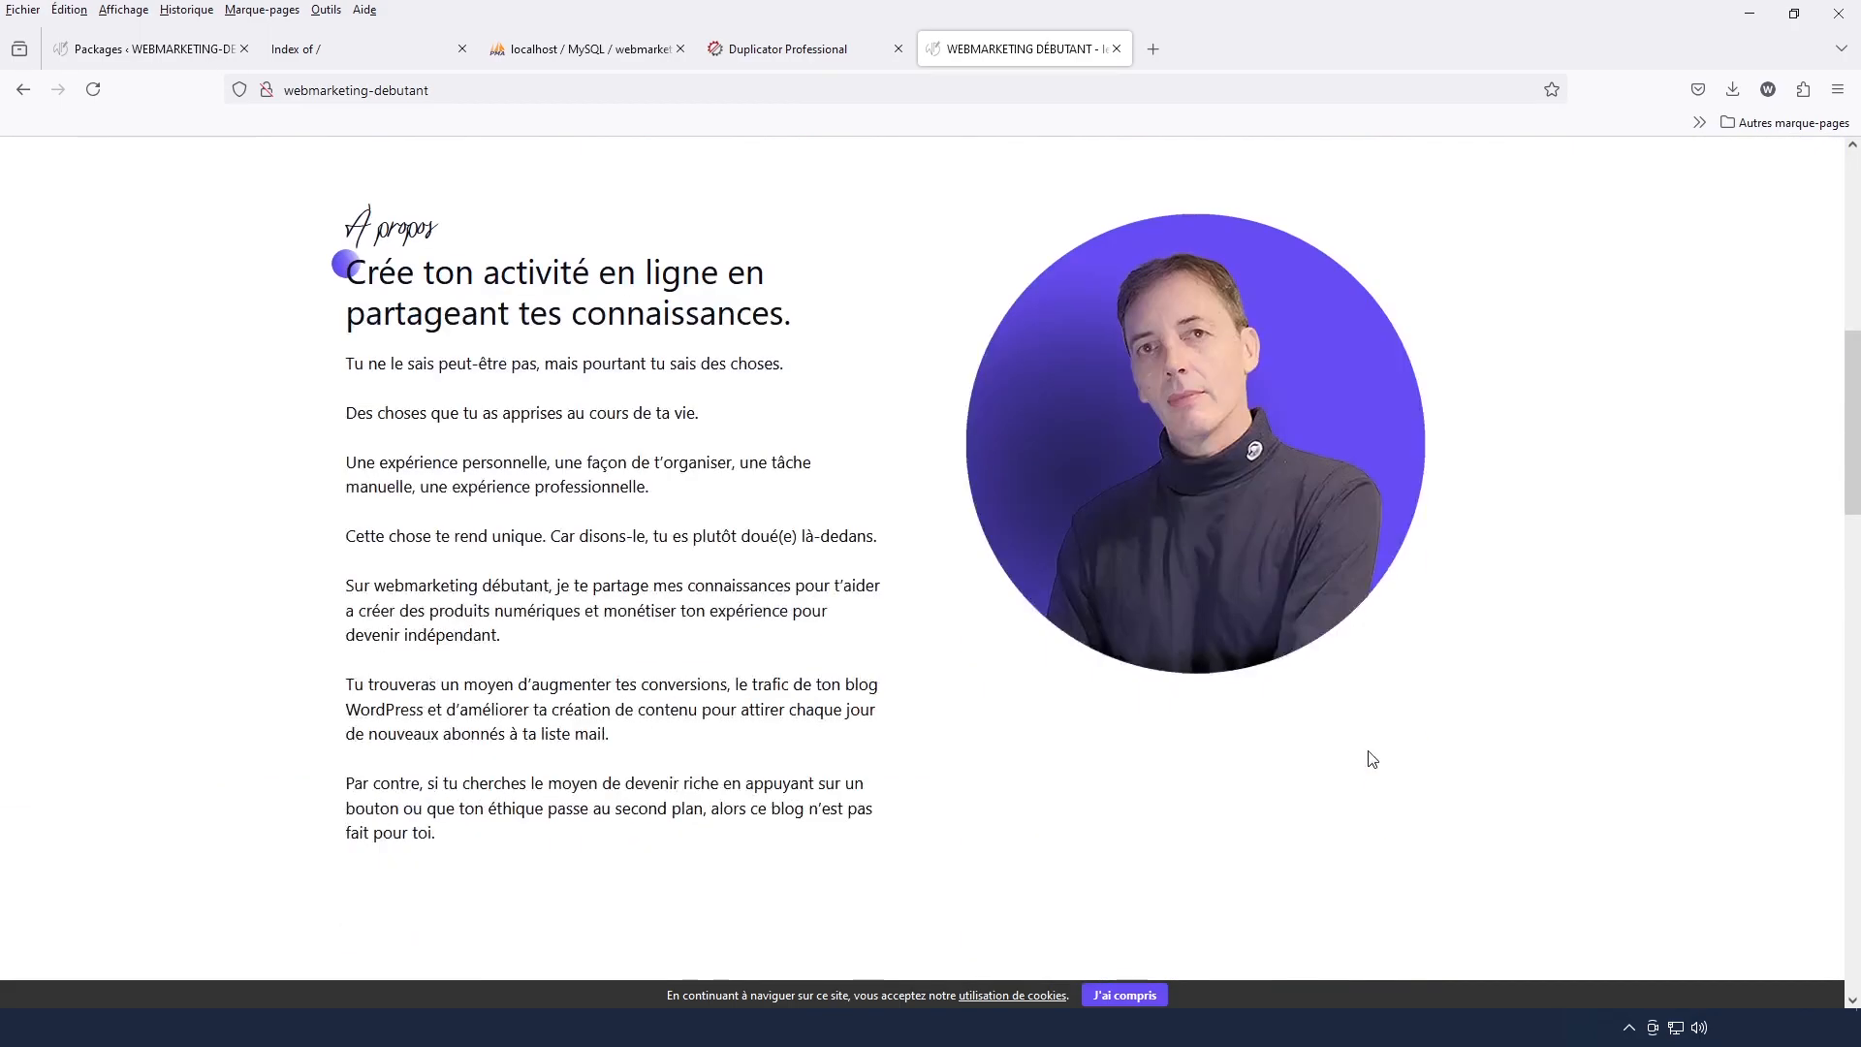
scroll(1371, 758, down, 10)
scroll(1371, 758, up, 13)
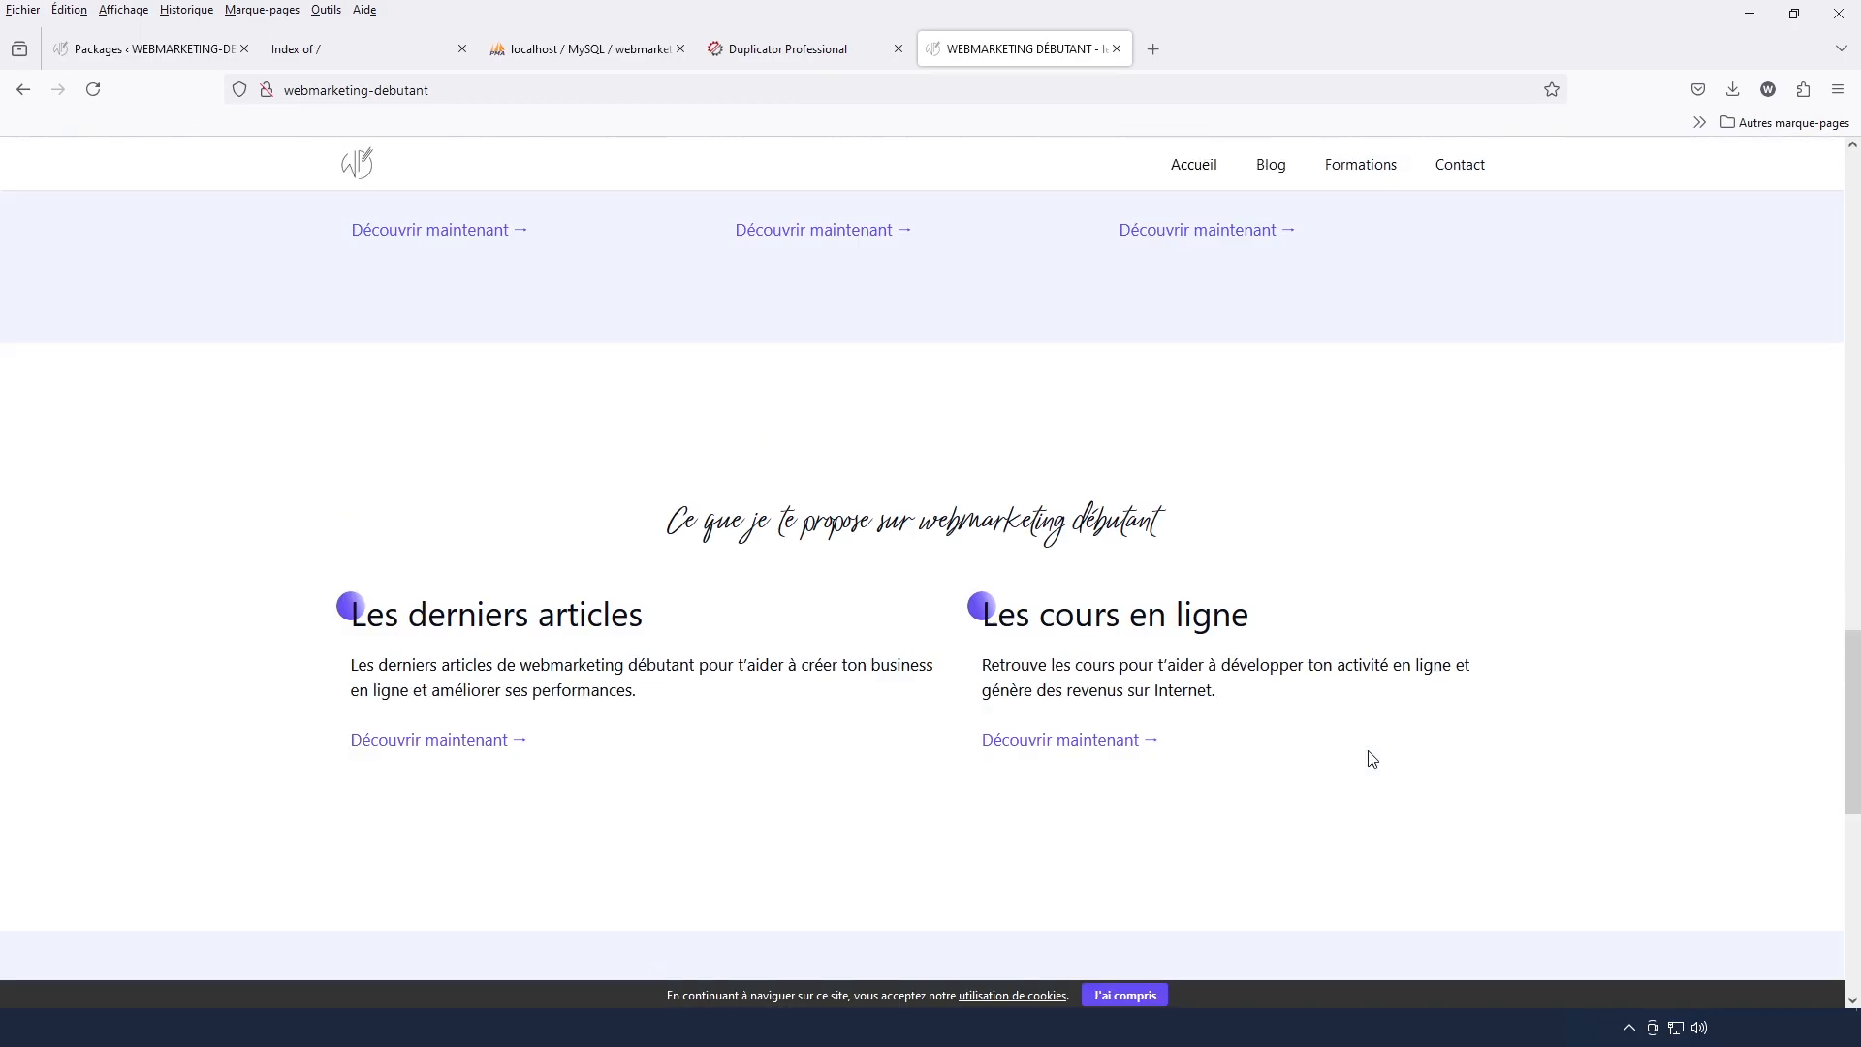
scroll(1368, 750, up, 10)
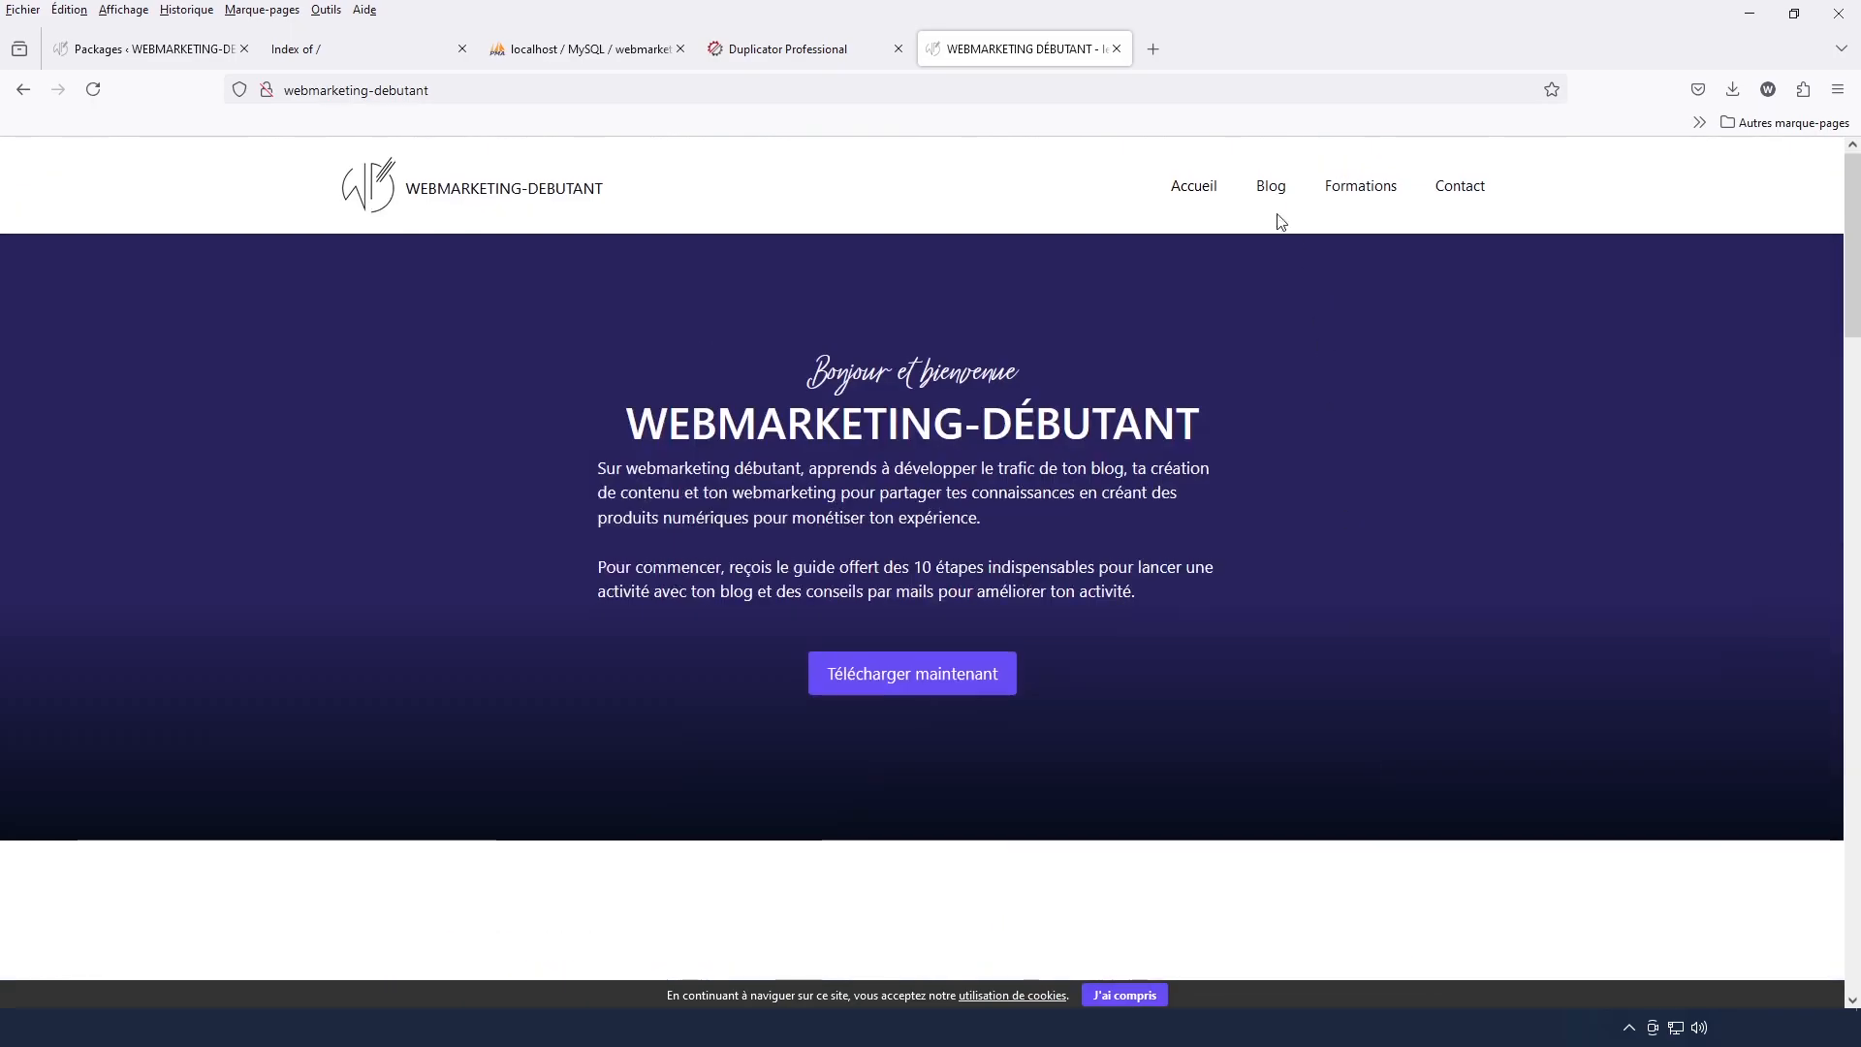
Open the migrated site's Blog page and look through its list of articles
click(1269, 197)
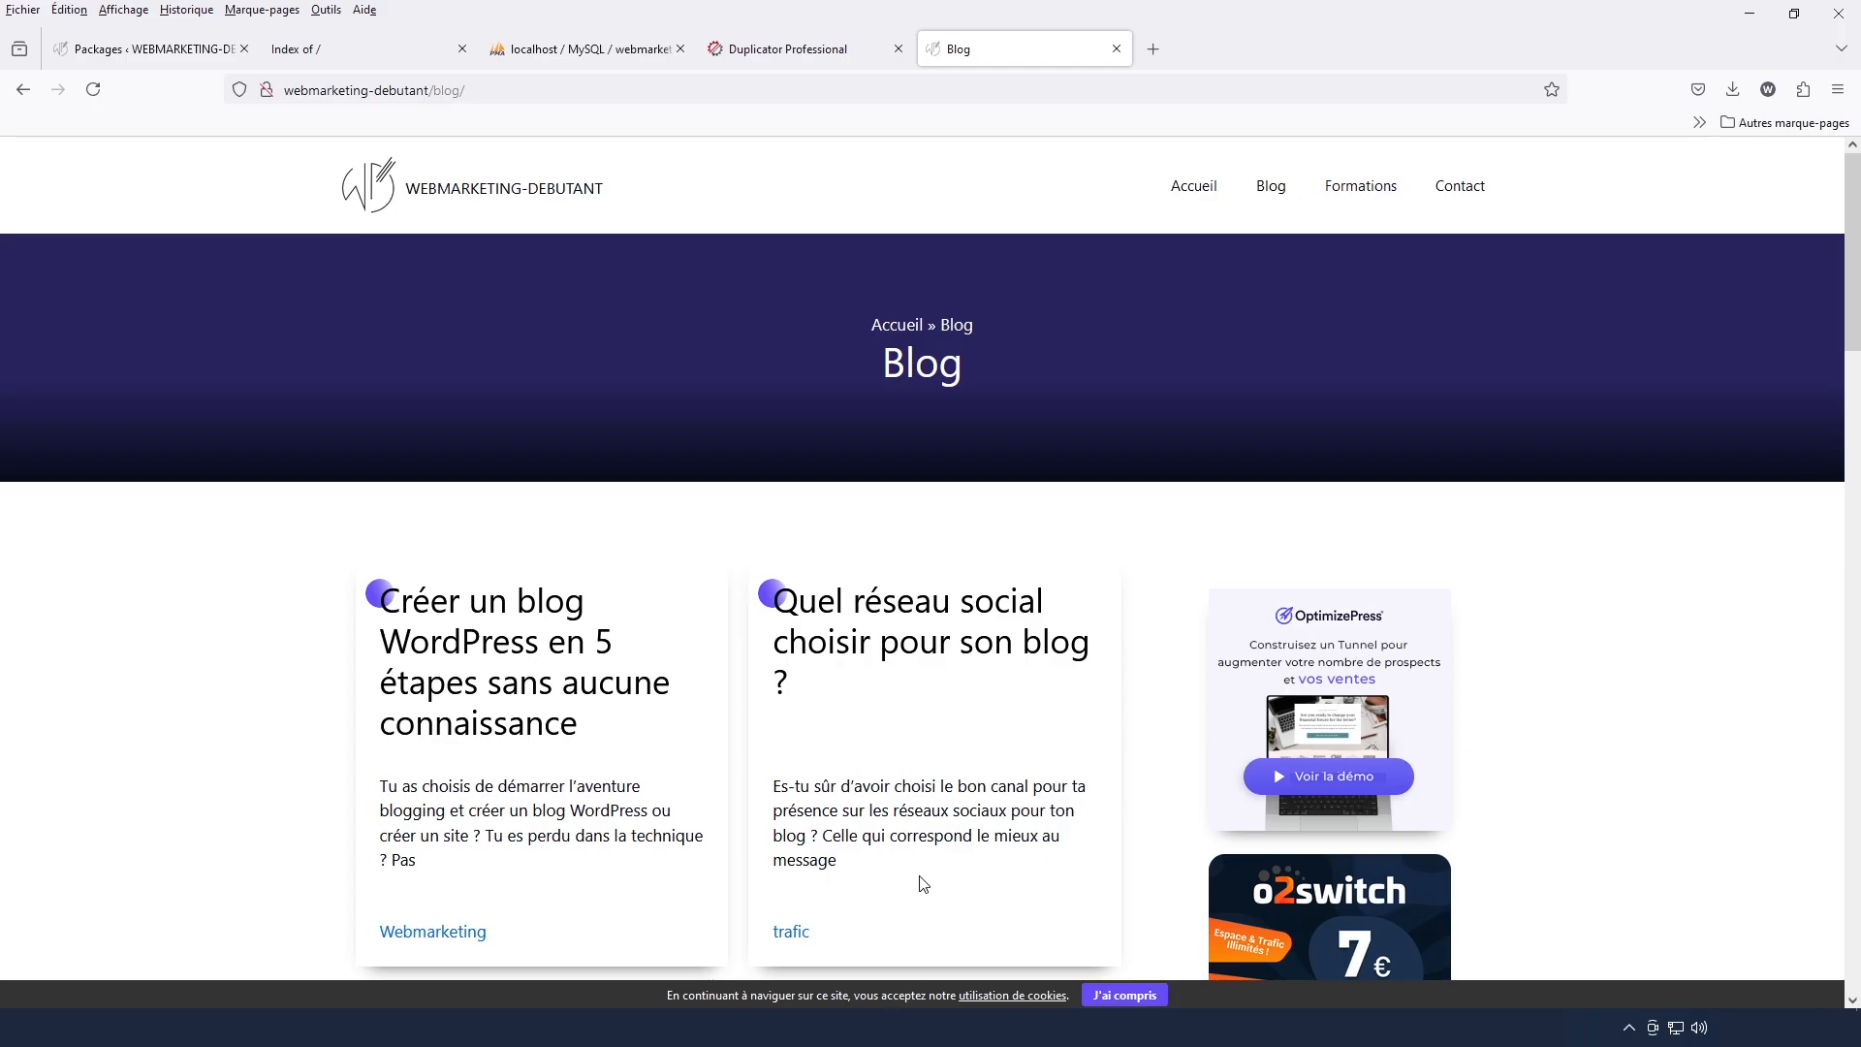
scroll(921, 884, down, 15)
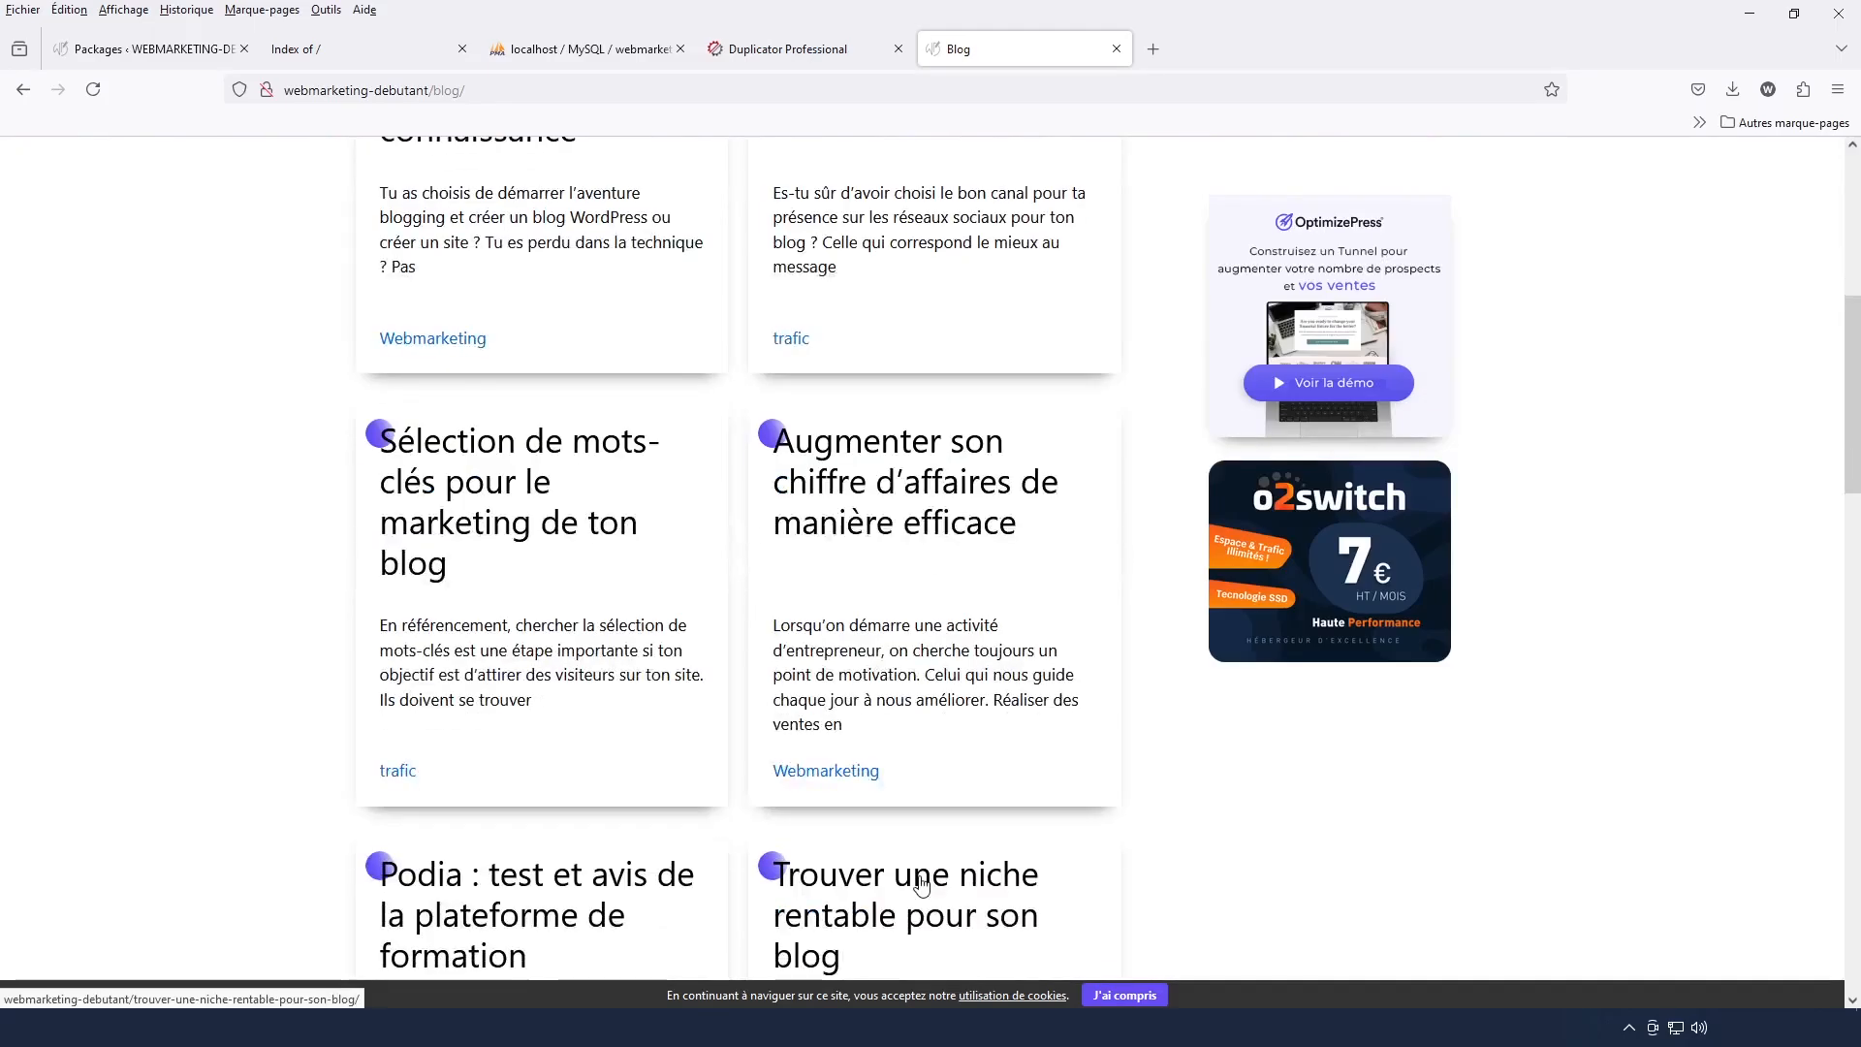
scroll(921, 884, down, 8)
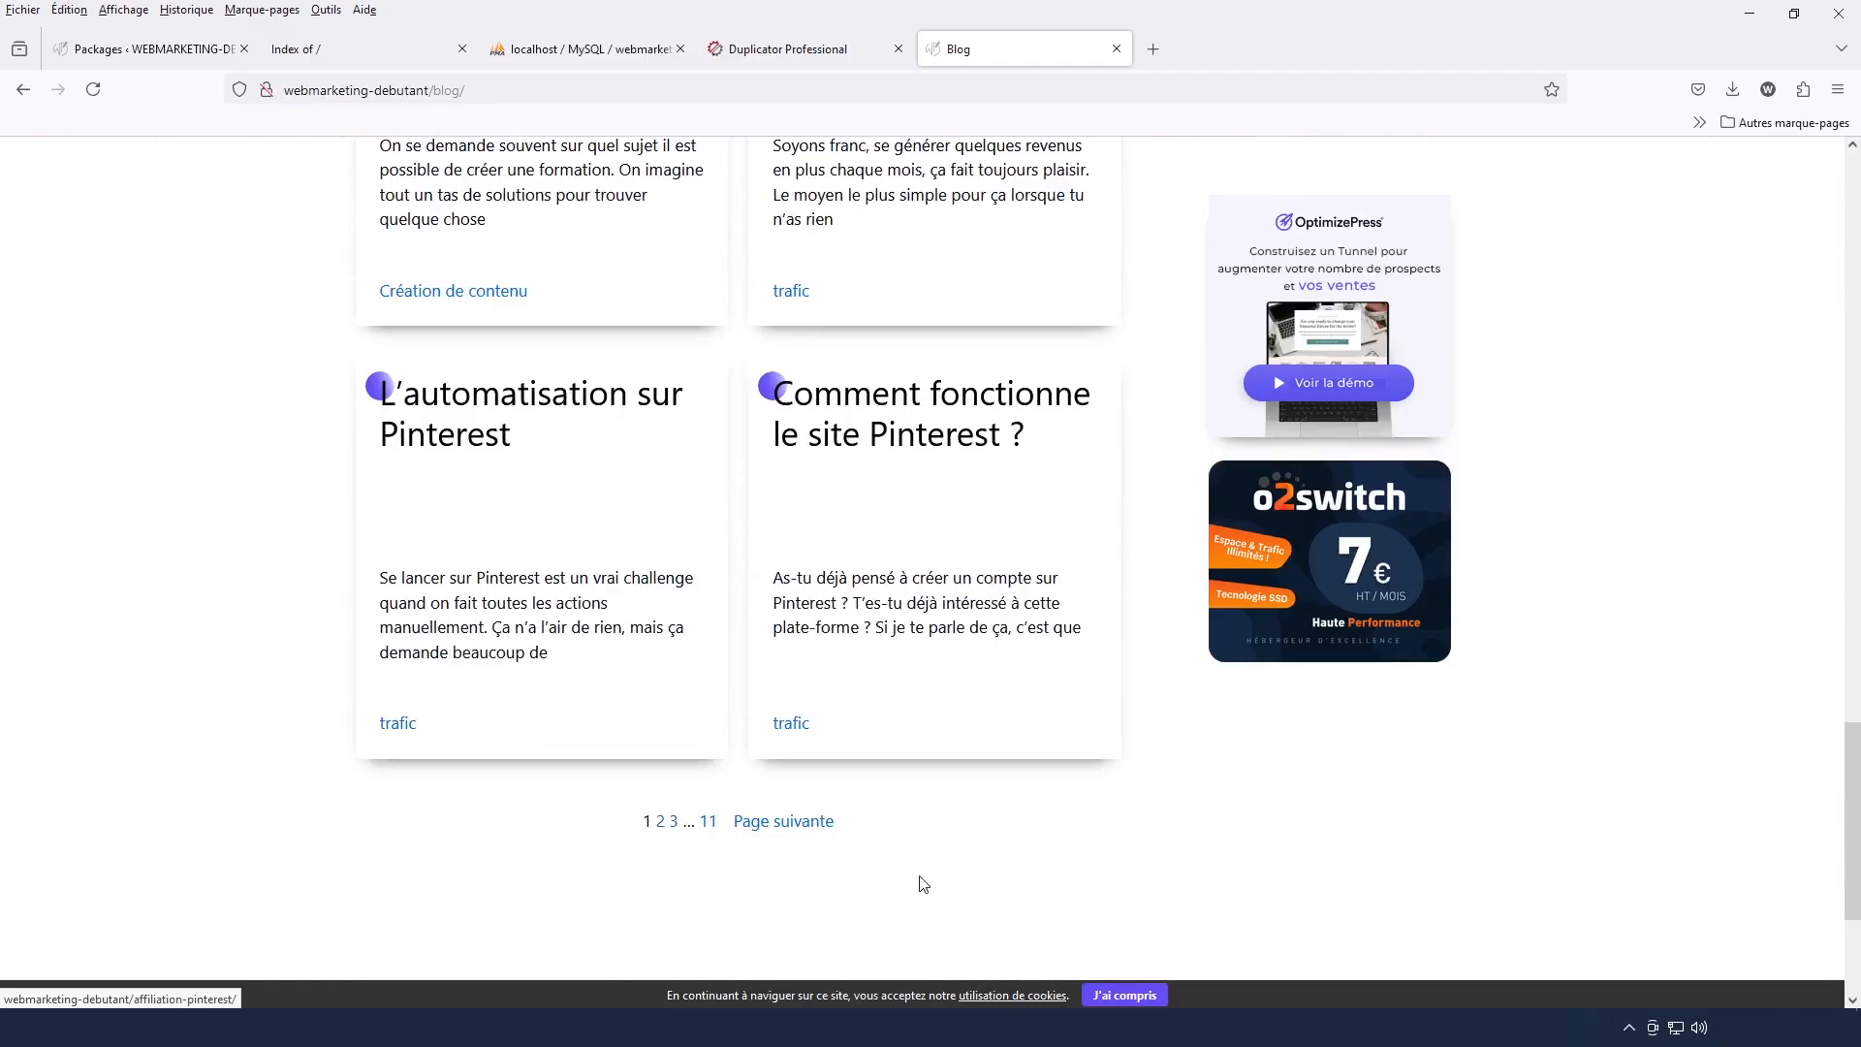
scroll(921, 882, up, 7)
scroll(922, 884, up, 10)
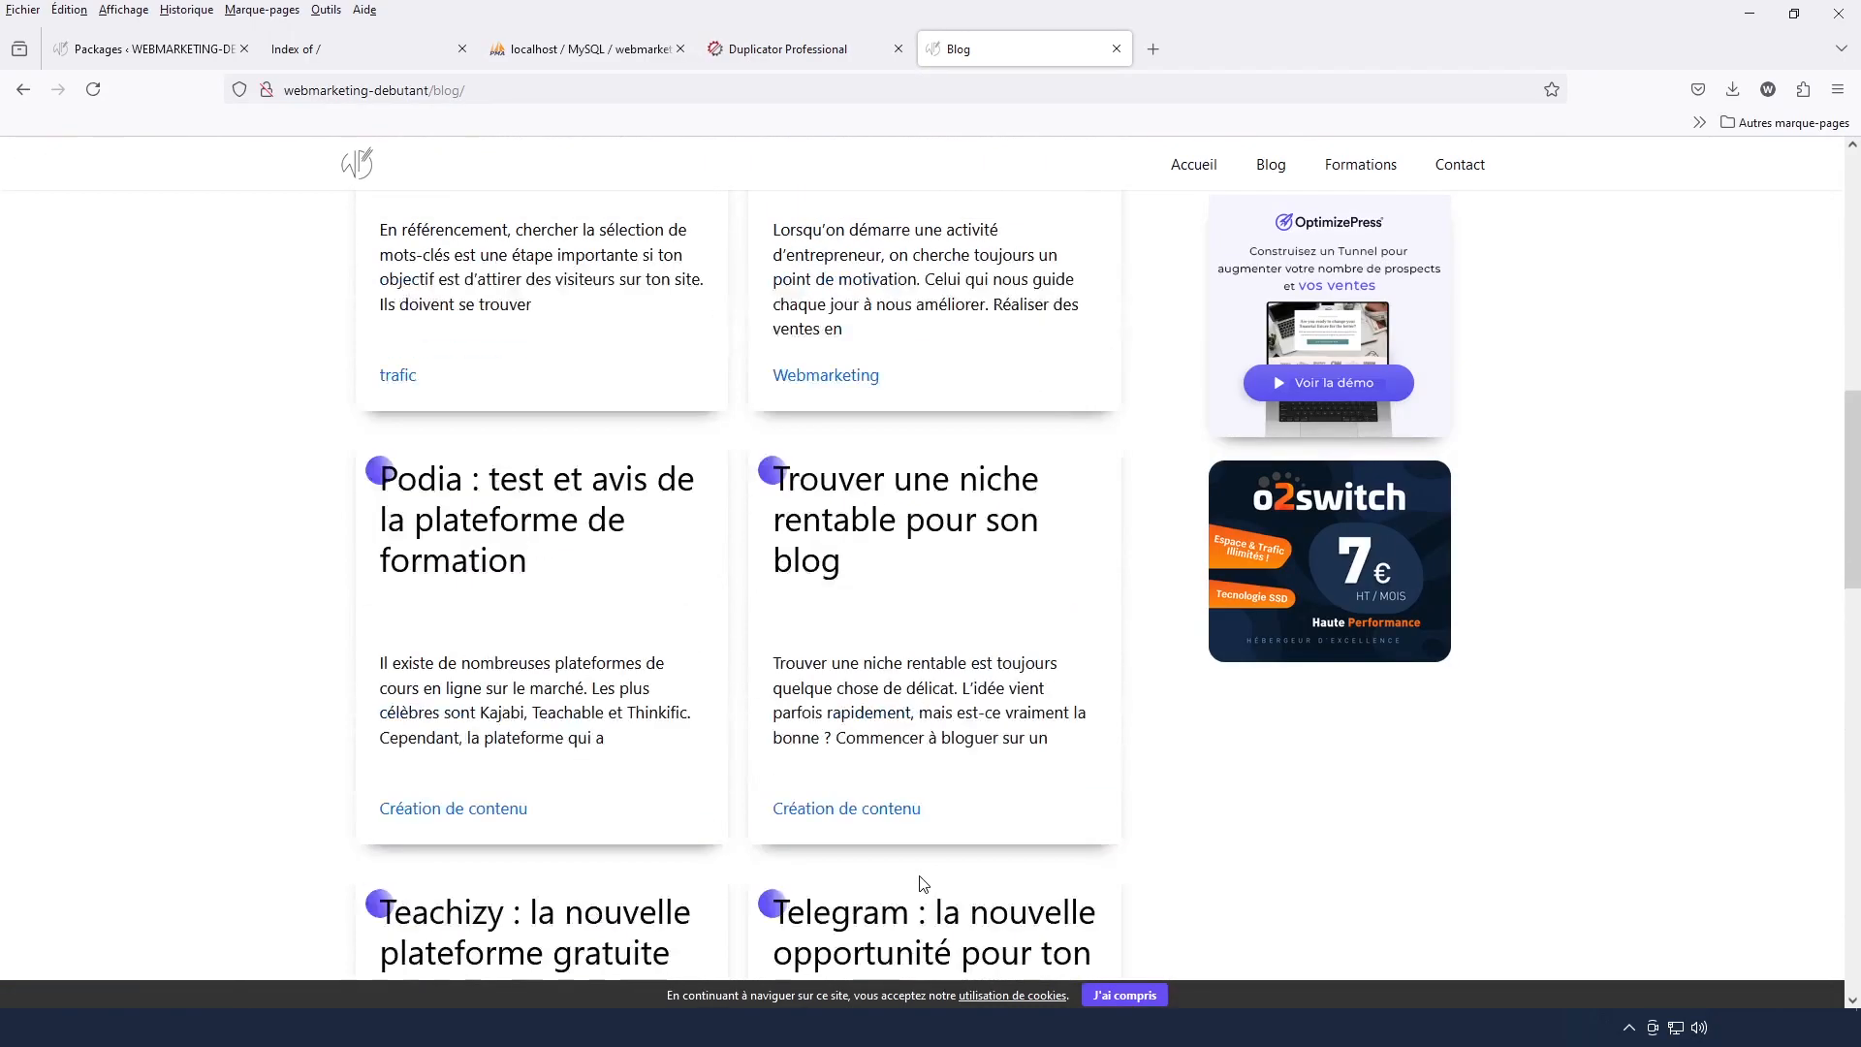
scroll(922, 884, up, 3)
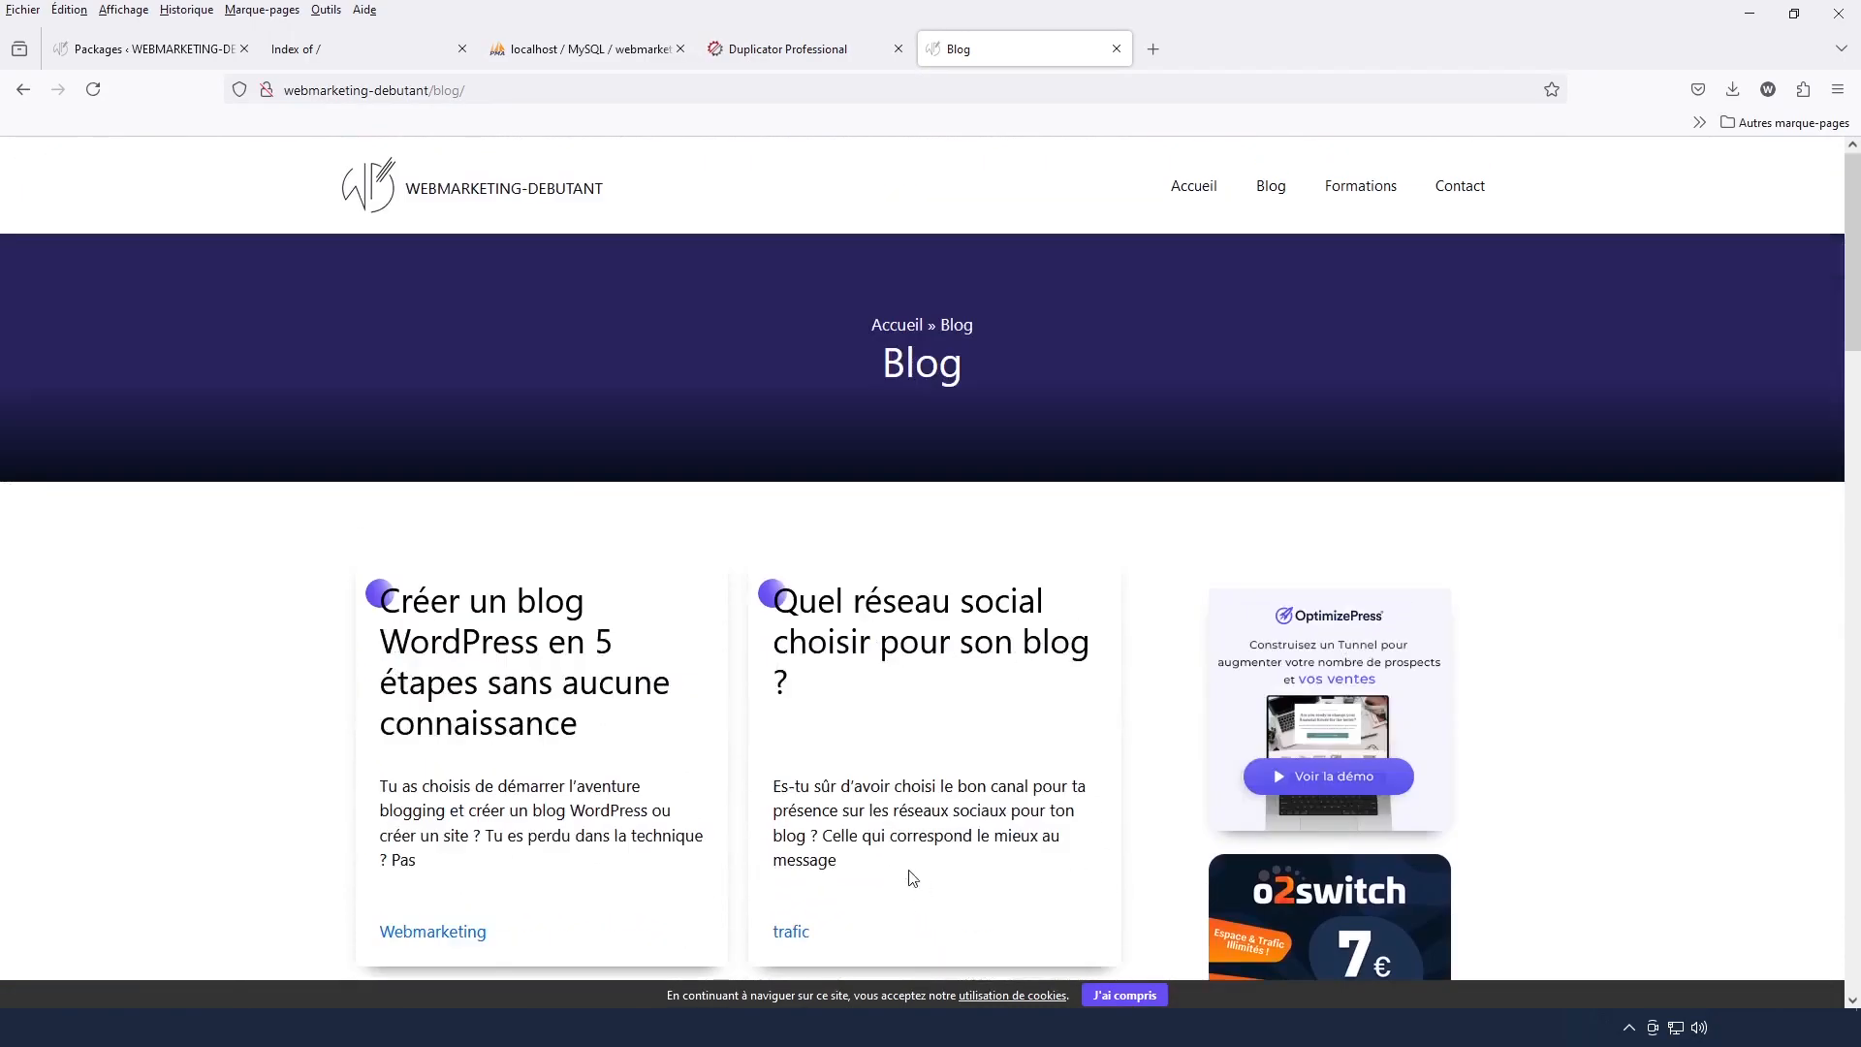